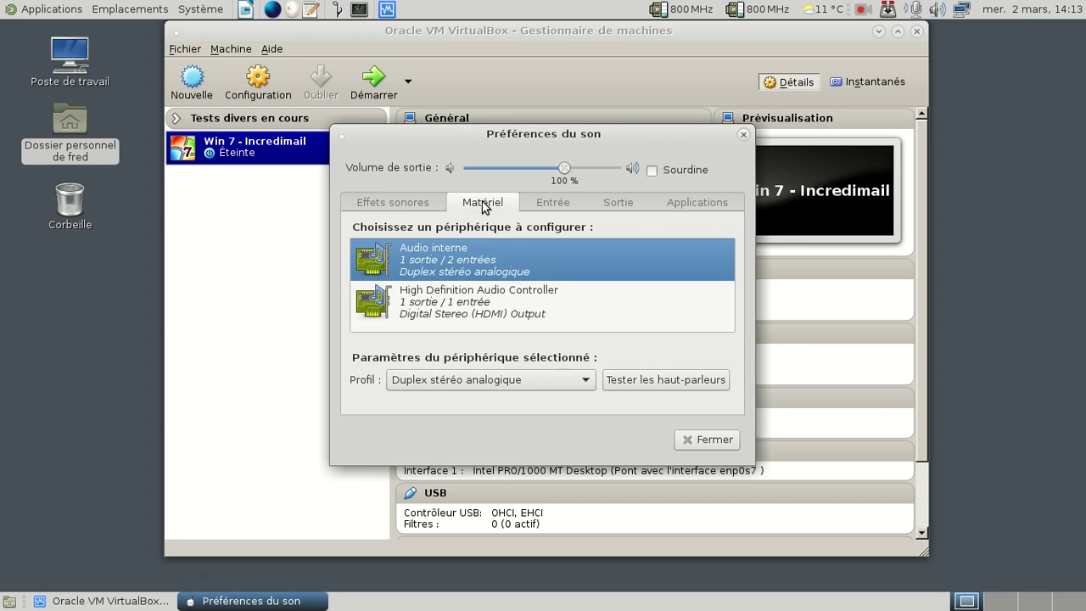
# Step: Check the Entrée input device (Audio interne Stéréo analogique, 100 %), then close Préférences du son
pyautogui.click(552, 202)
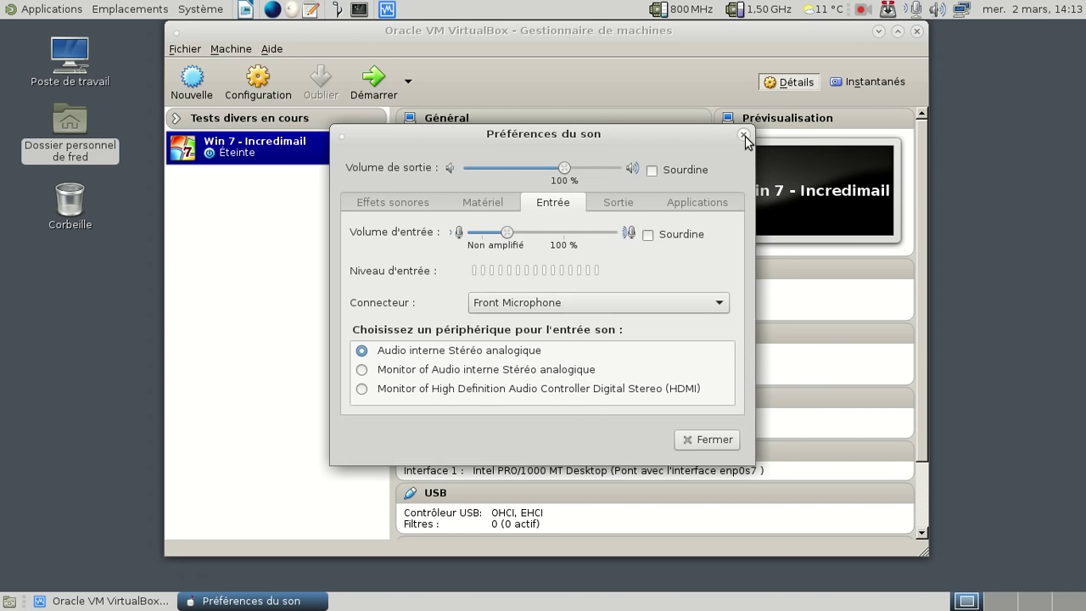
pyautogui.click(743, 134)
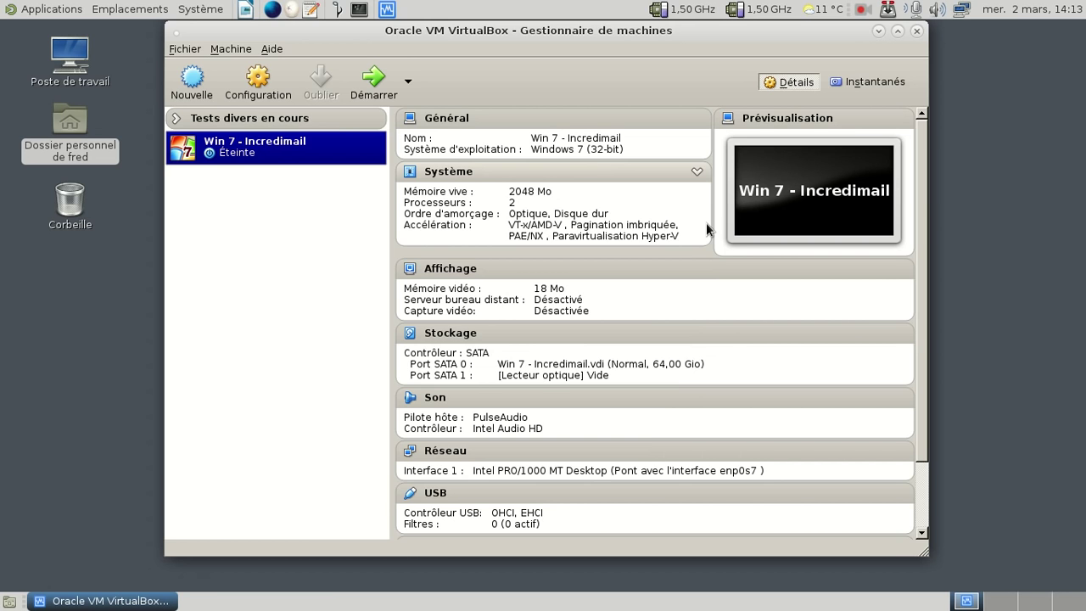
# Step: Start the Win 7 - Incredimail machine, move its window aside, and log in with the account password
pyautogui.click(369, 101)
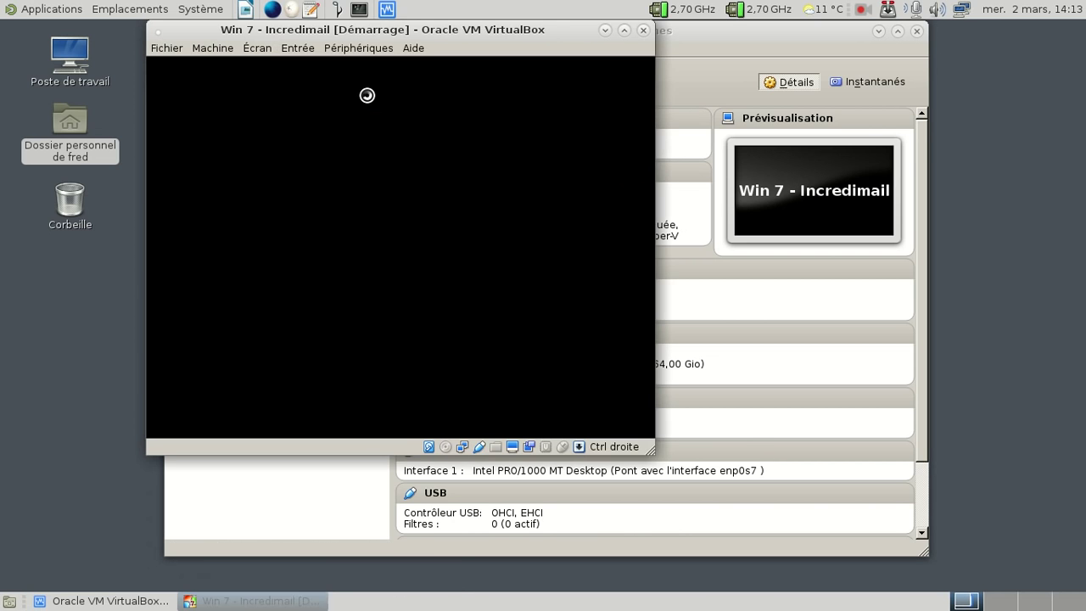
pyautogui.click(876, 31)
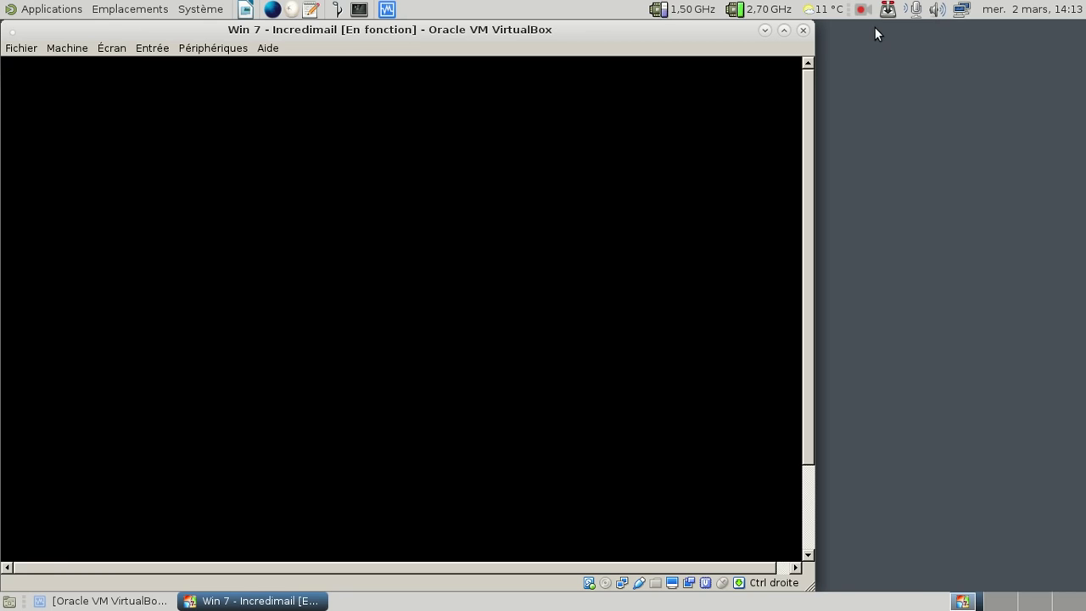
pyautogui.moveTo(526, 28); pyautogui.dragTo(642, 29)
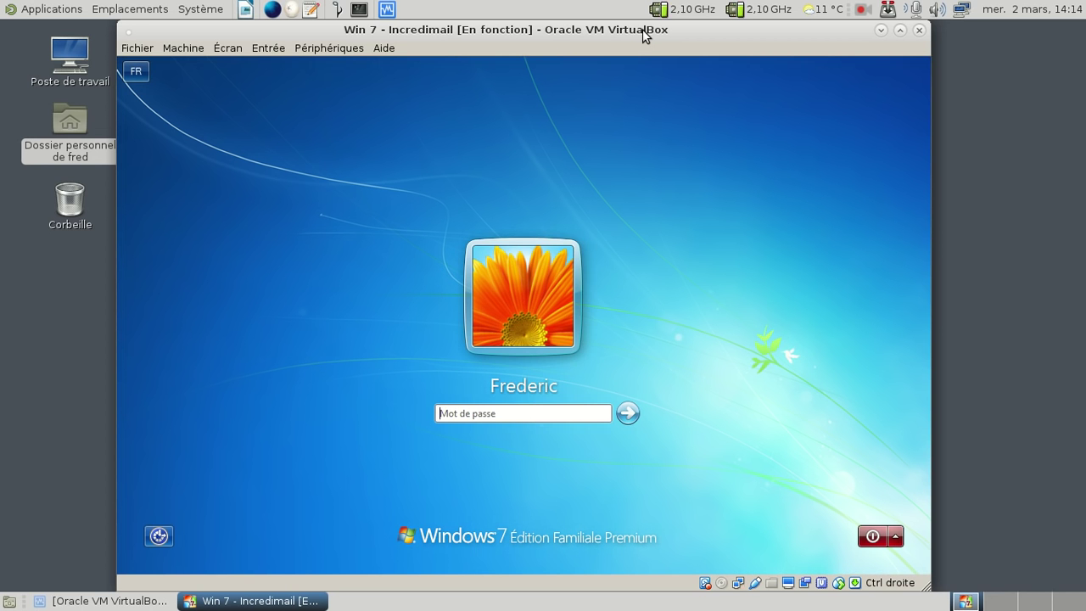
pyautogui.write('*********')
pyautogui.press('Return')
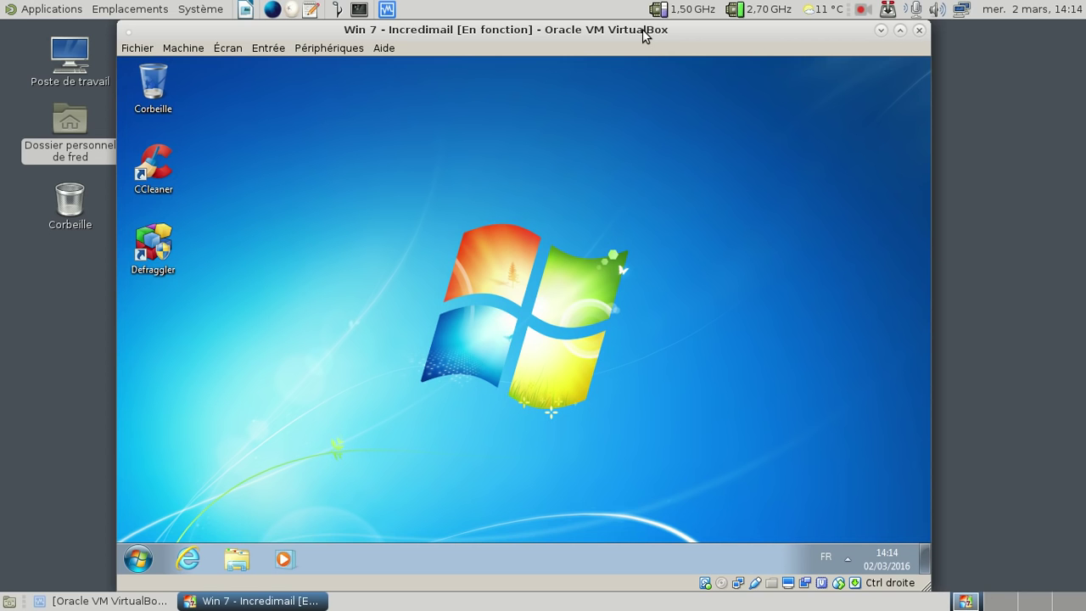
# Step: Launch Internet Explorer in the guest and load incredimail.com from the address bar
pyautogui.click(190, 557)
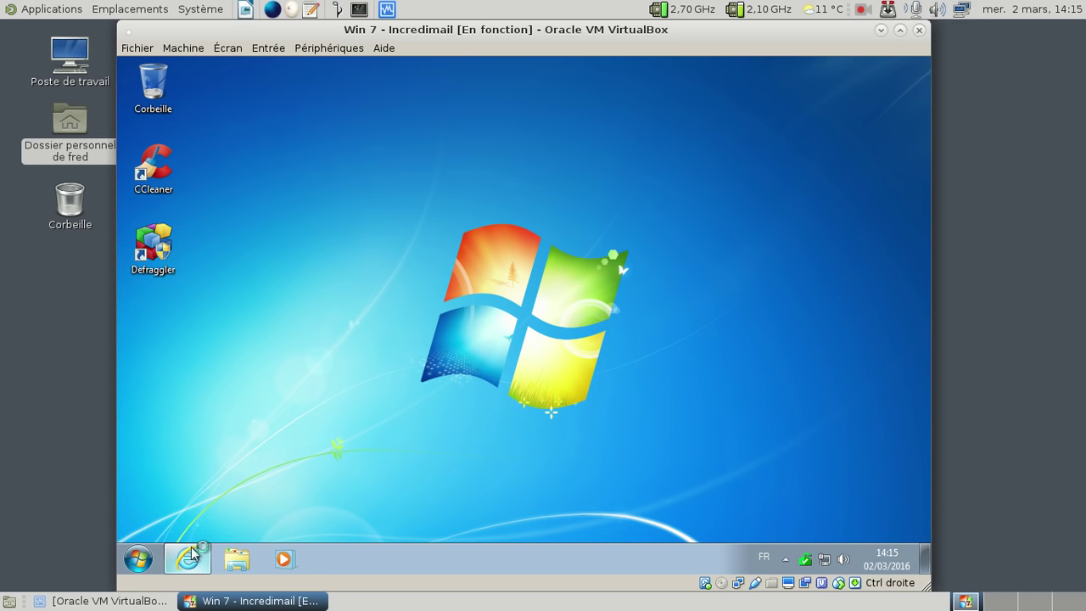
pyautogui.click(189, 557)
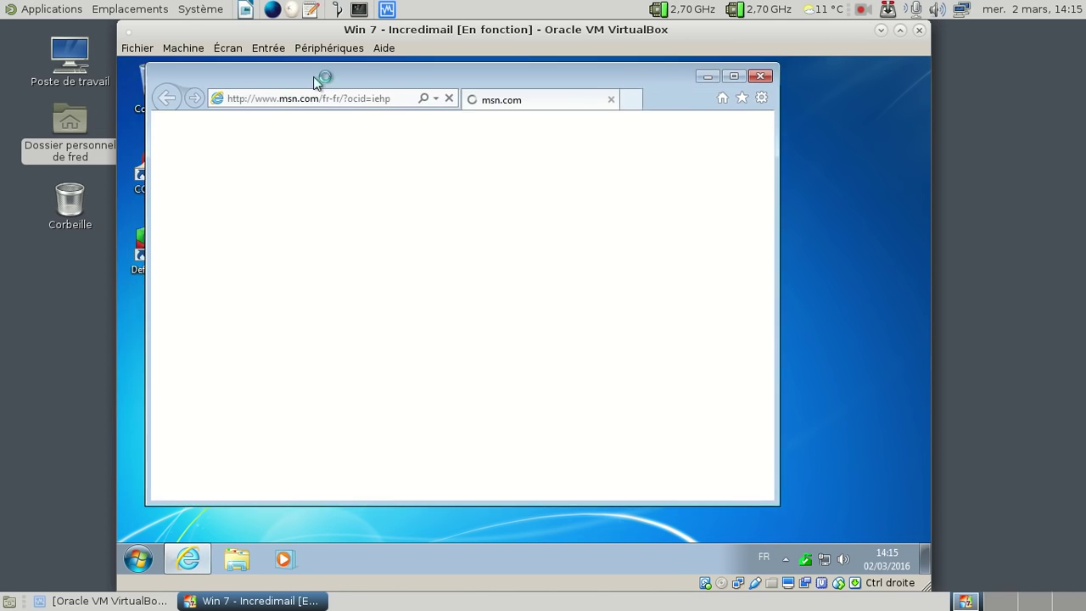
pyautogui.click(424, 95)
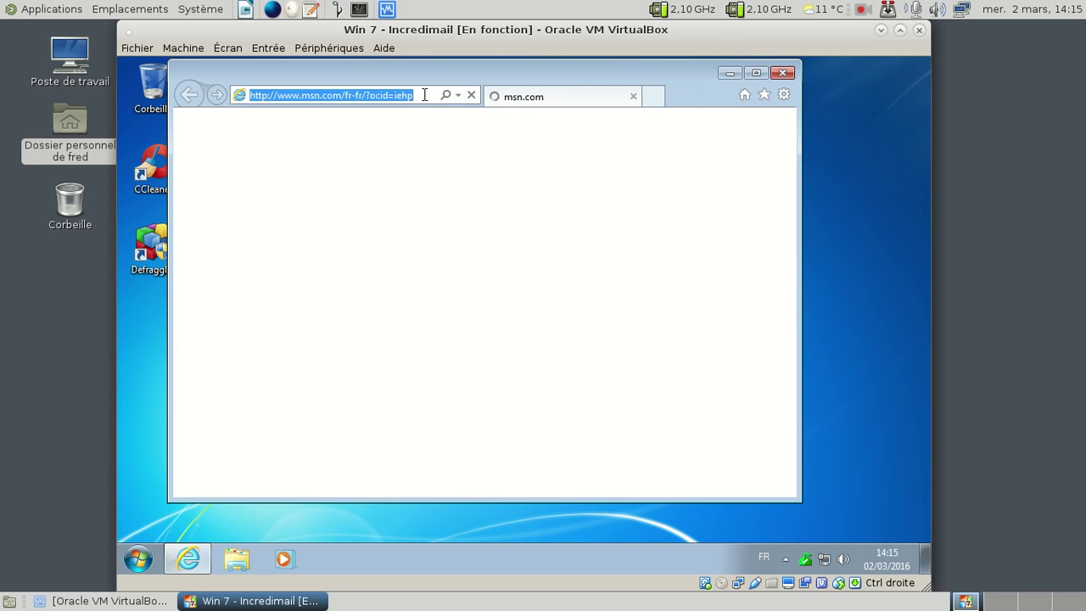
pyautogui.write('incredimai')
pyautogui.press('BackSpace')
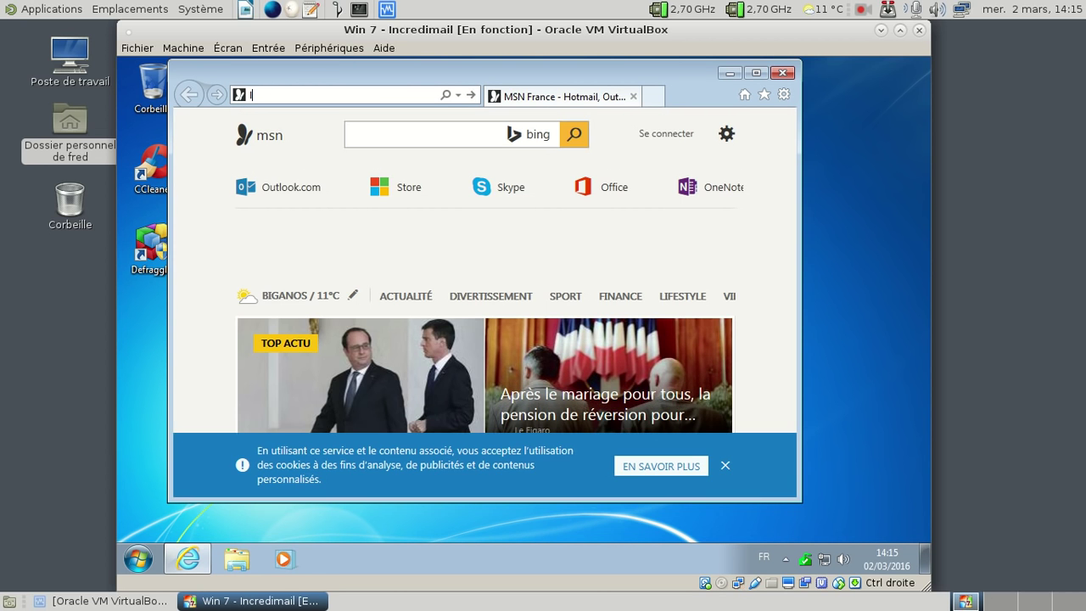
pyautogui.click(317, 99)
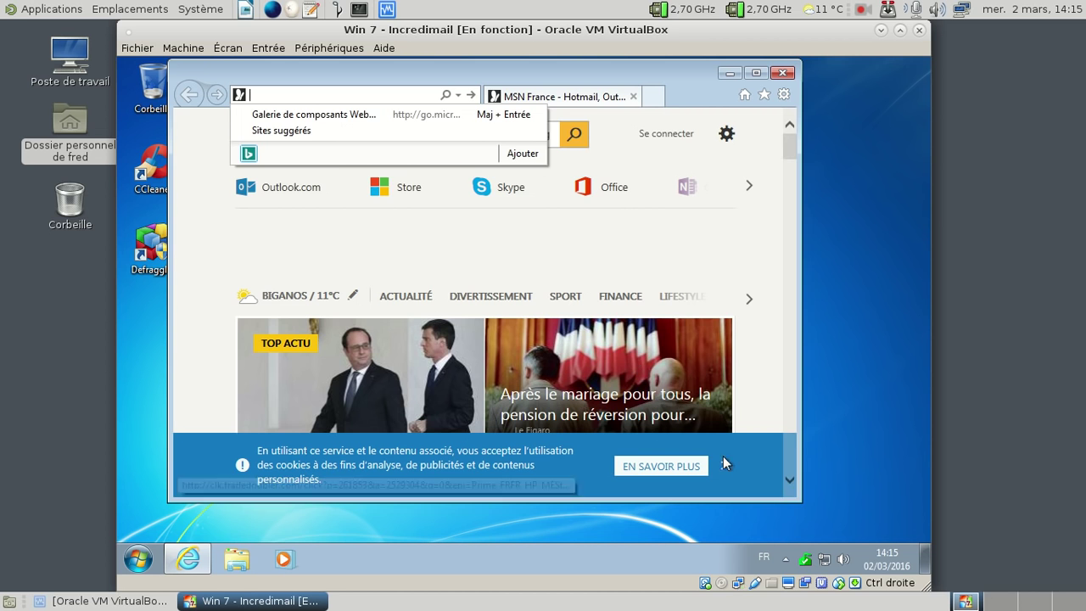
pyautogui.click(353, 151)
pyautogui.click(295, 94)
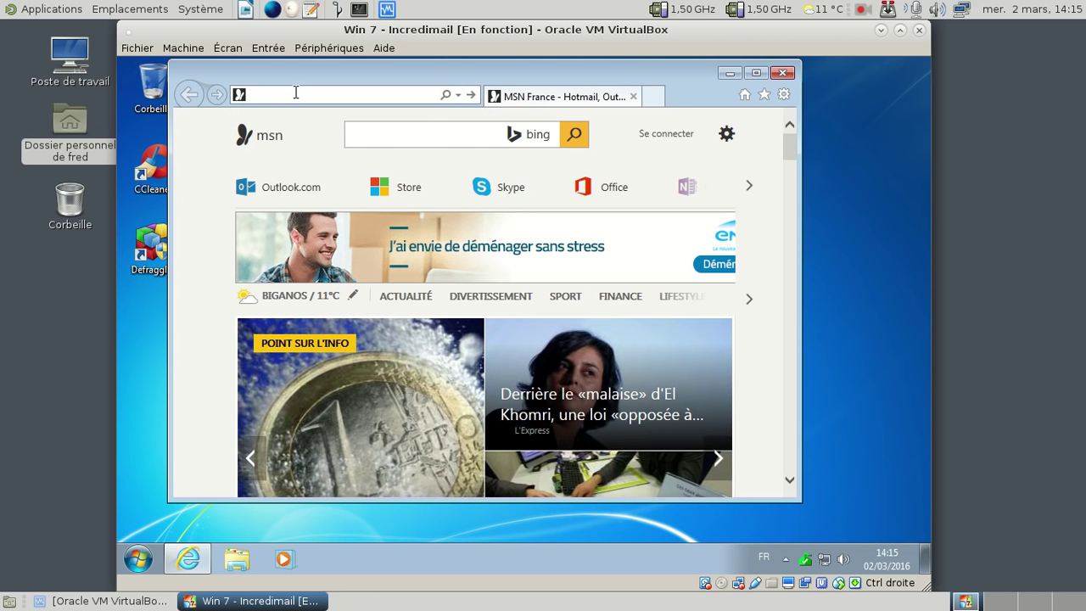
pyautogui.write('incredimail')
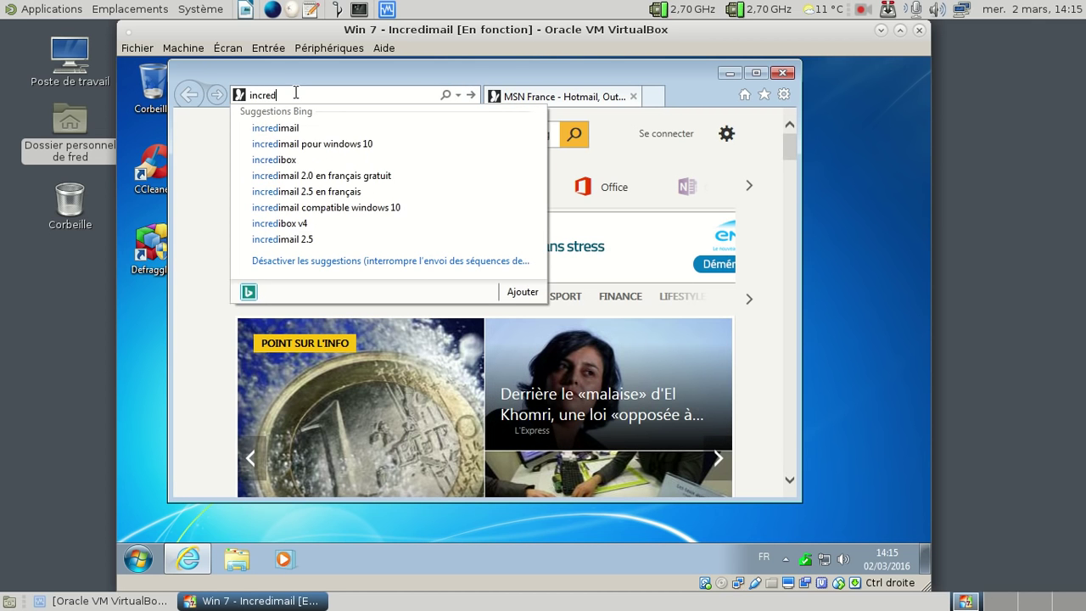
pyautogui.write('.com')
pyautogui.press('Return')
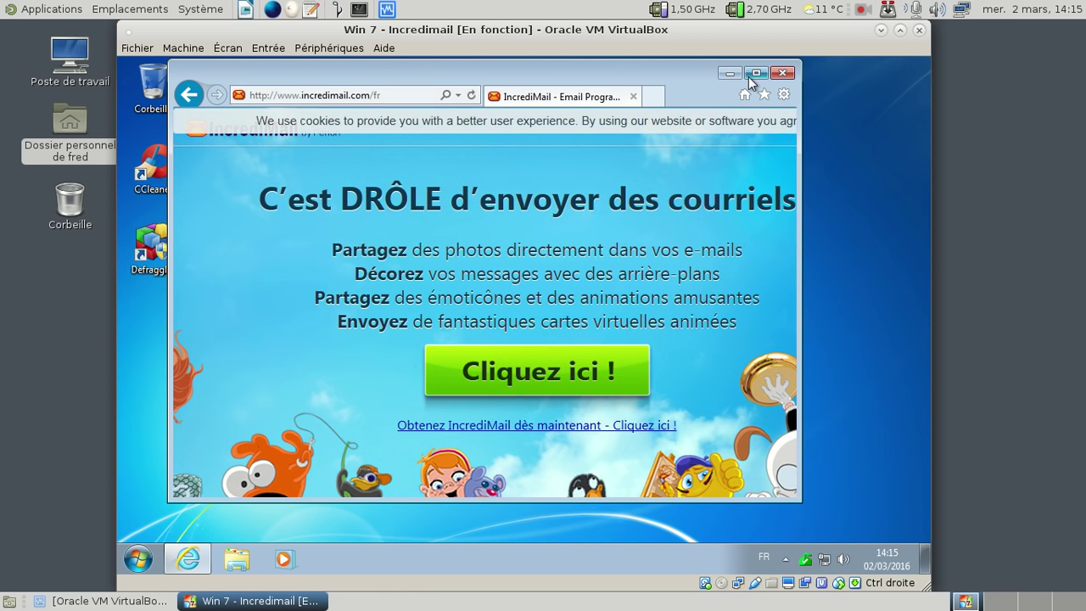
# Step: Maximize the browser, then download and run IncrediMailSetup_fr.exe via 'Cliquez ici !'
pyautogui.click(753, 74)
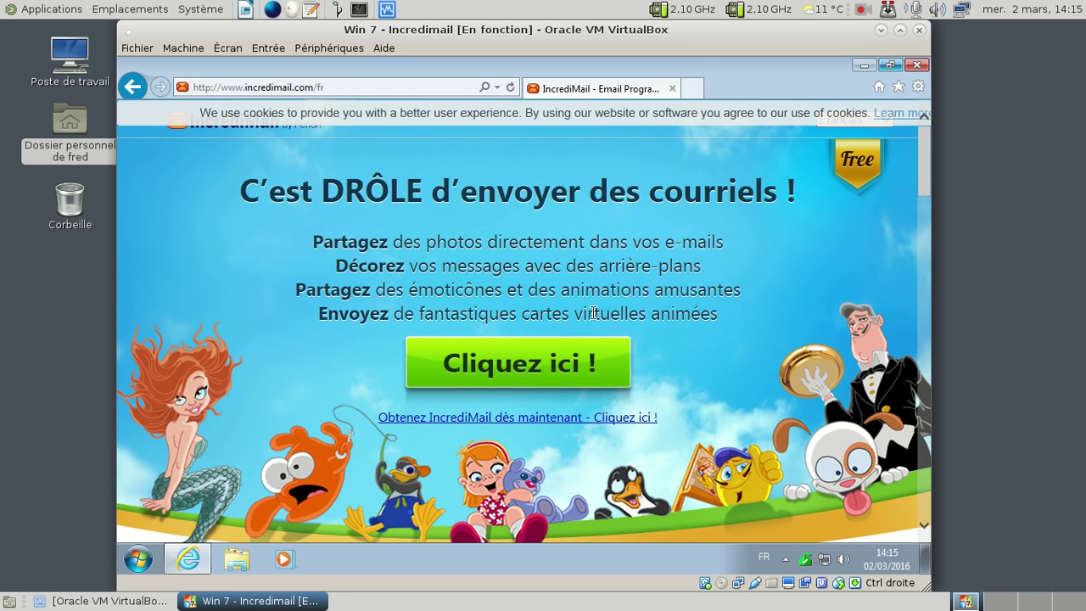
pyautogui.click(556, 377)
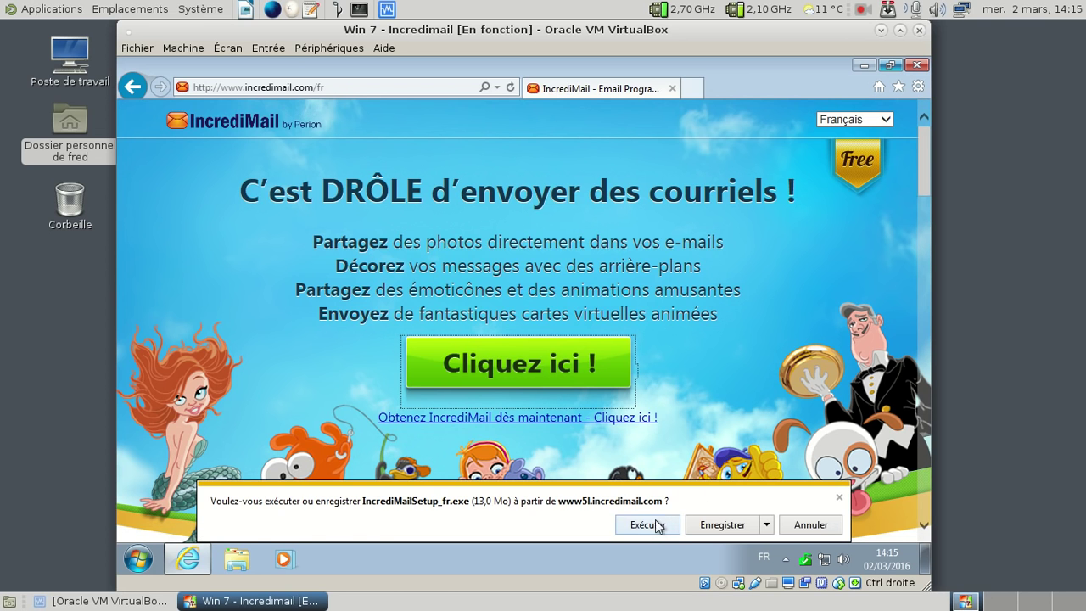
pyautogui.click(654, 527)
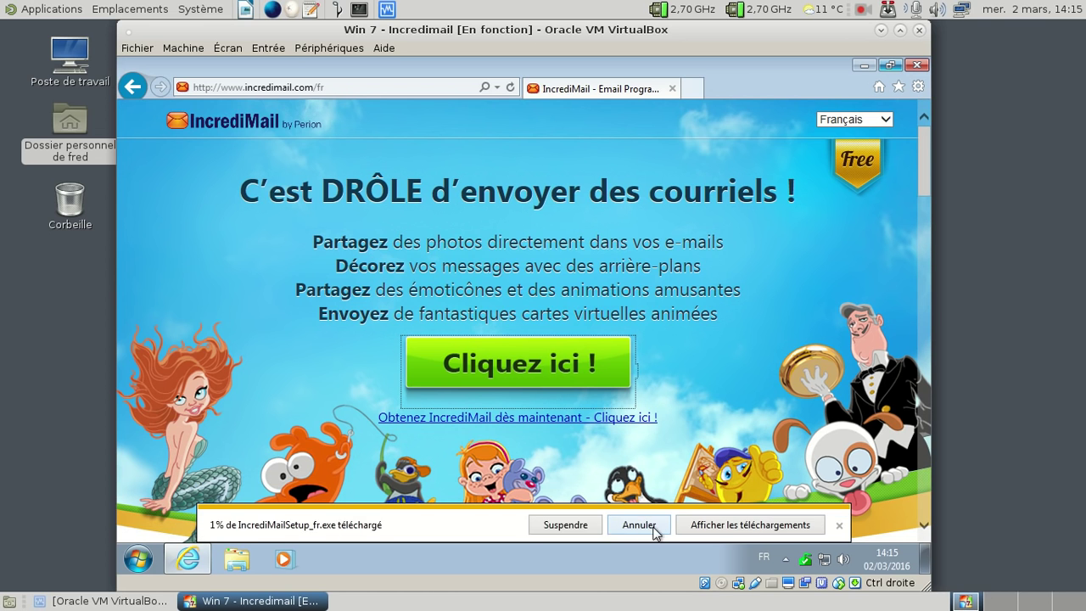
# Step: Minimize and restore Internet Explorer, then close it
pyautogui.click(873, 65)
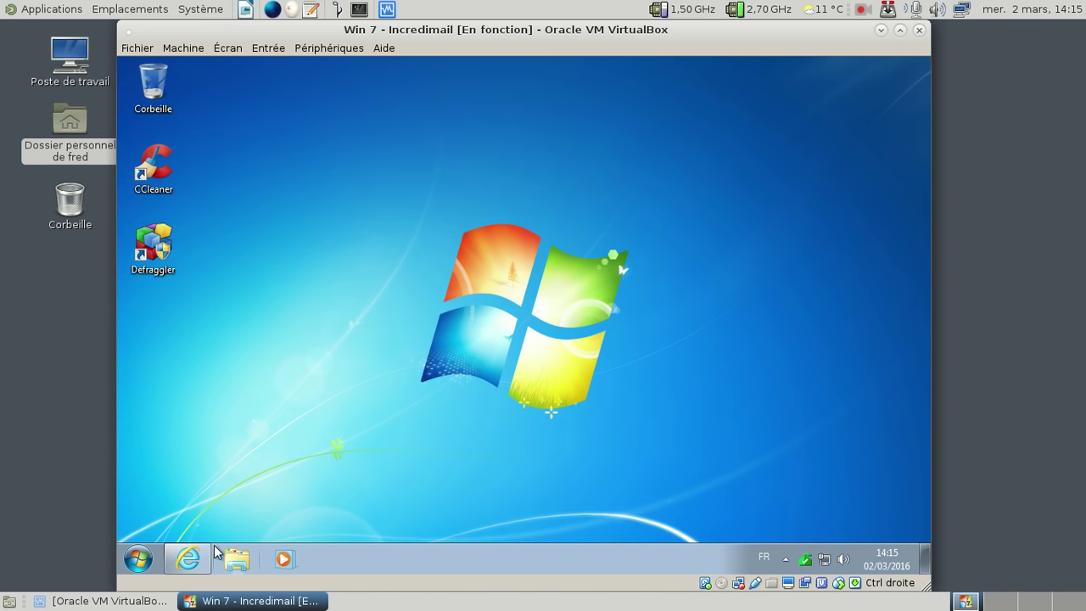
pyautogui.click(187, 558)
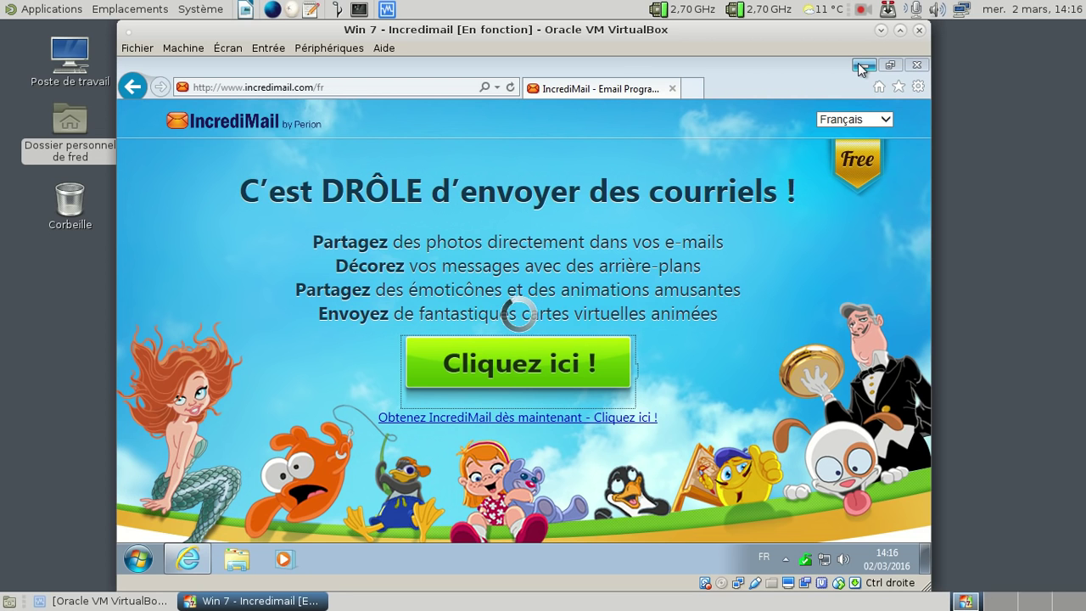
pyautogui.click(916, 65)
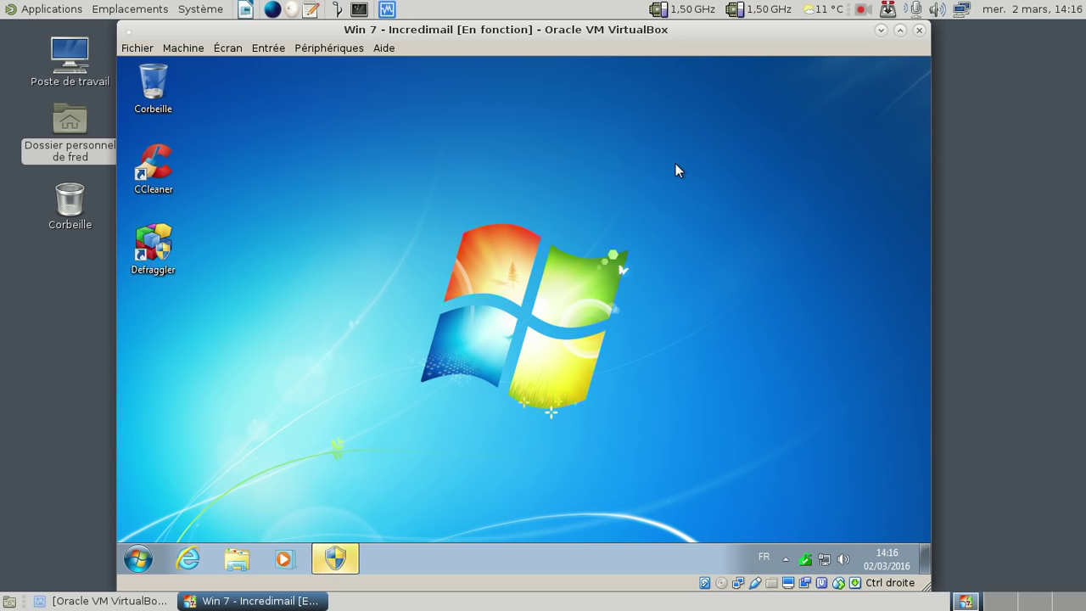
# Step: Approve the setup's UAC prompt with Oui and scroll partway through the End User License Agreement
pyautogui.click(331, 560)
pyautogui.click(580, 329)
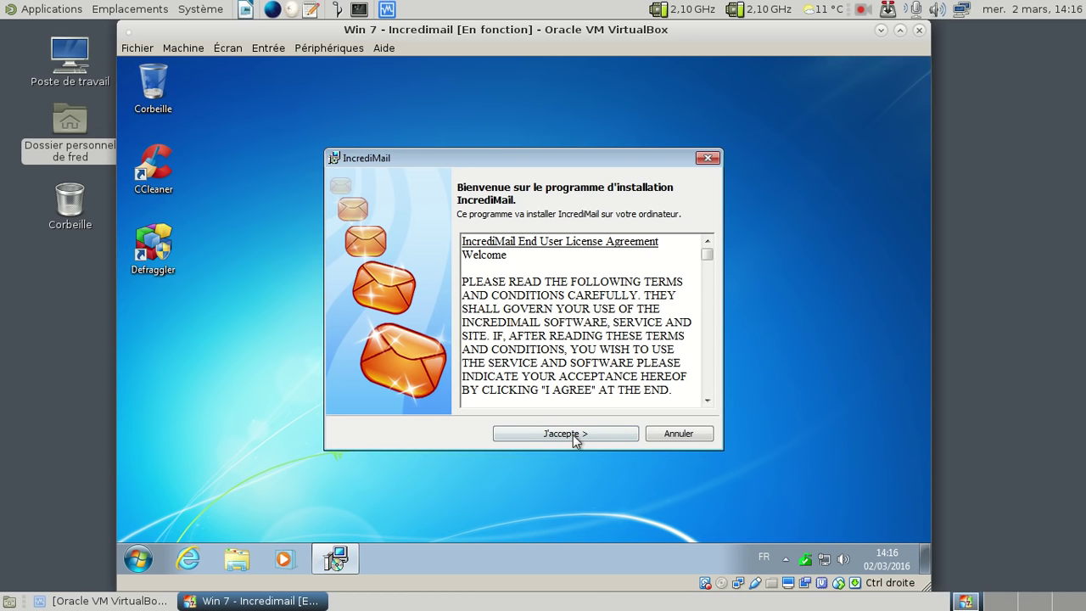
pyautogui.click(708, 278)
pyautogui.moveTo(708, 281); pyautogui.dragTo(709, 285)
pyautogui.scroll(-7, 678, 285)
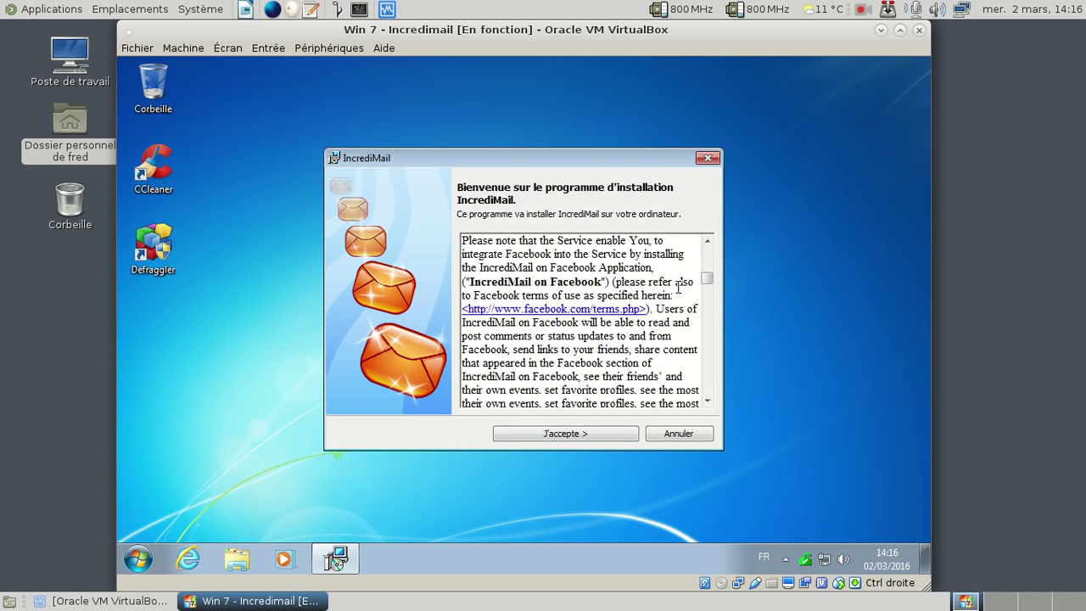
pyautogui.scroll(-10, 678, 285)
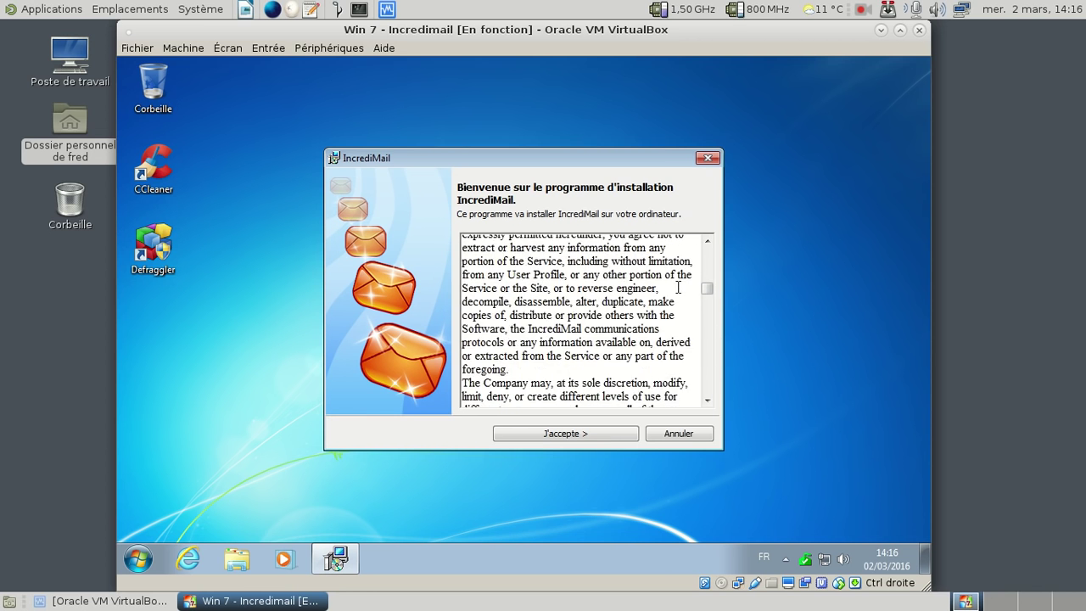
# Step: Accept with J'accepte >, wait out the installation, and dismiss the Action Center balloon
pyautogui.click(580, 434)
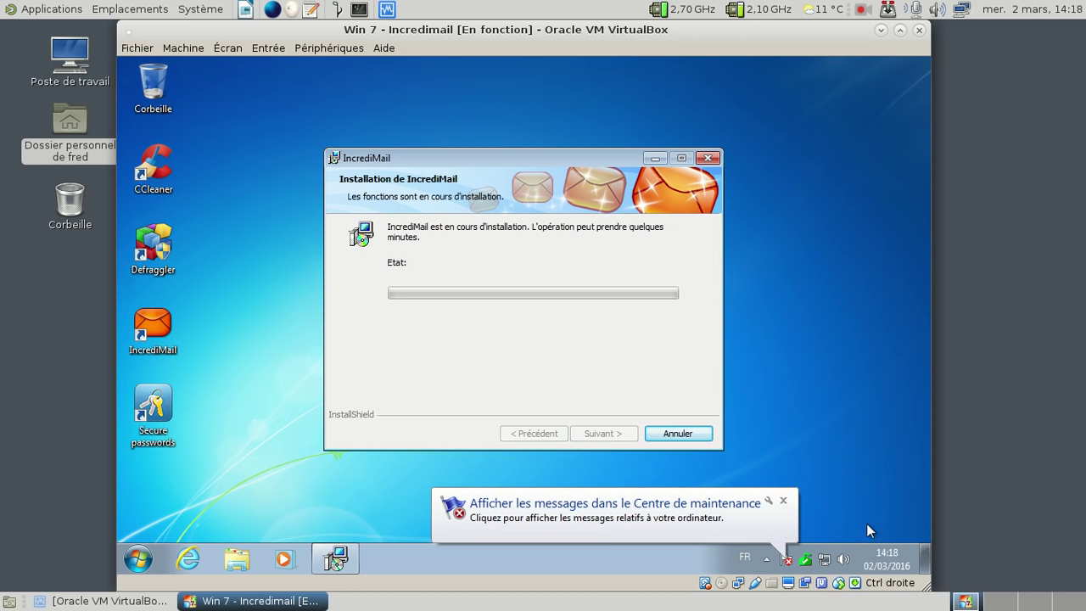
pyautogui.click(780, 498)
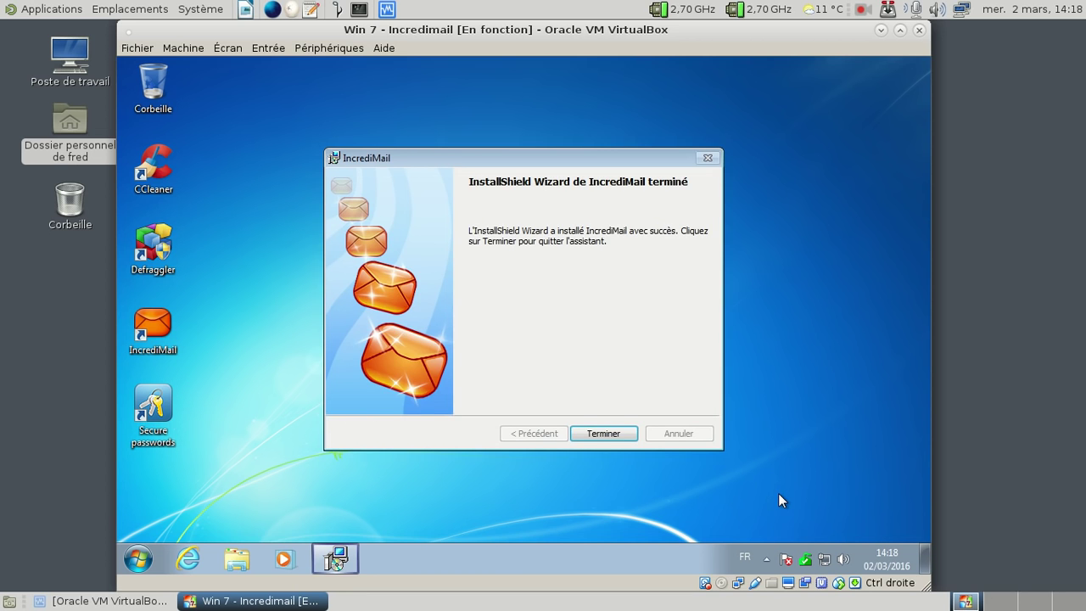
# Step: Review the anti-spyware list and try turning on antivirus protection, allowing it with Oui
pyautogui.click(605, 436)
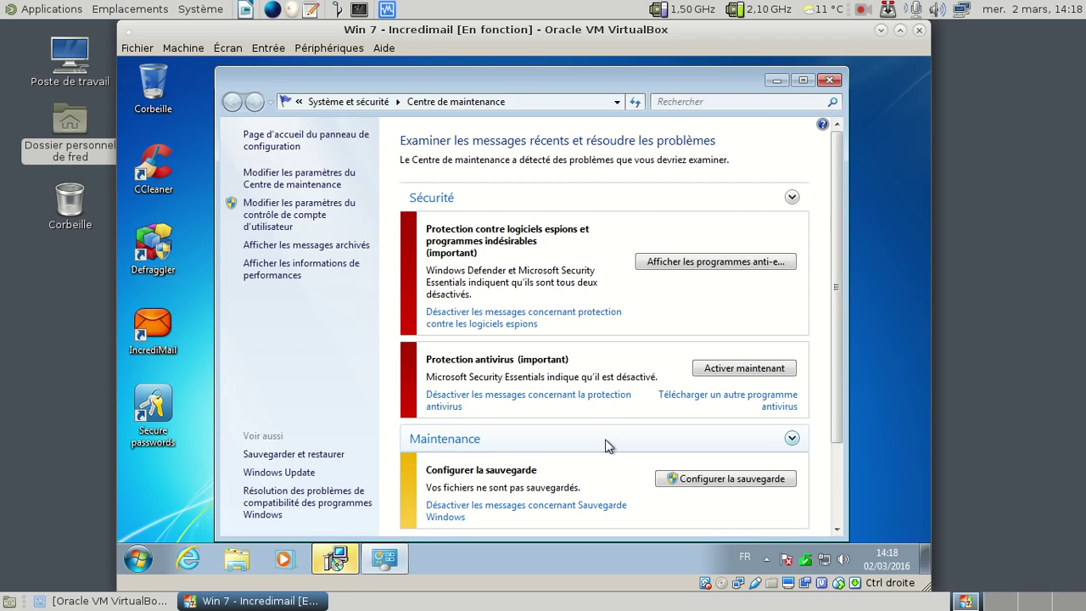
pyautogui.click(669, 263)
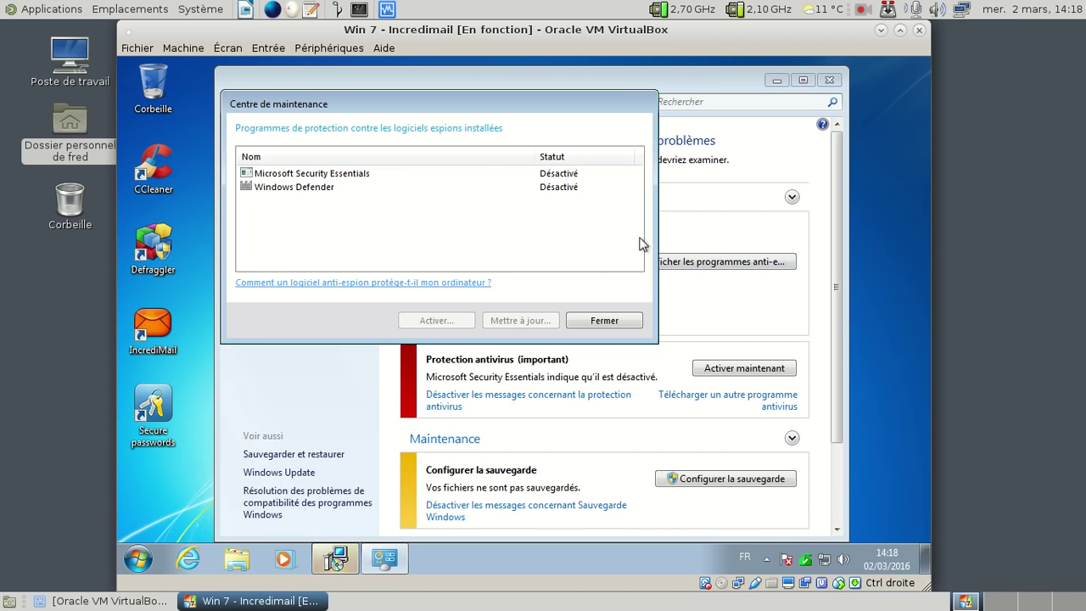
pyautogui.click(604, 321)
pyautogui.click(723, 368)
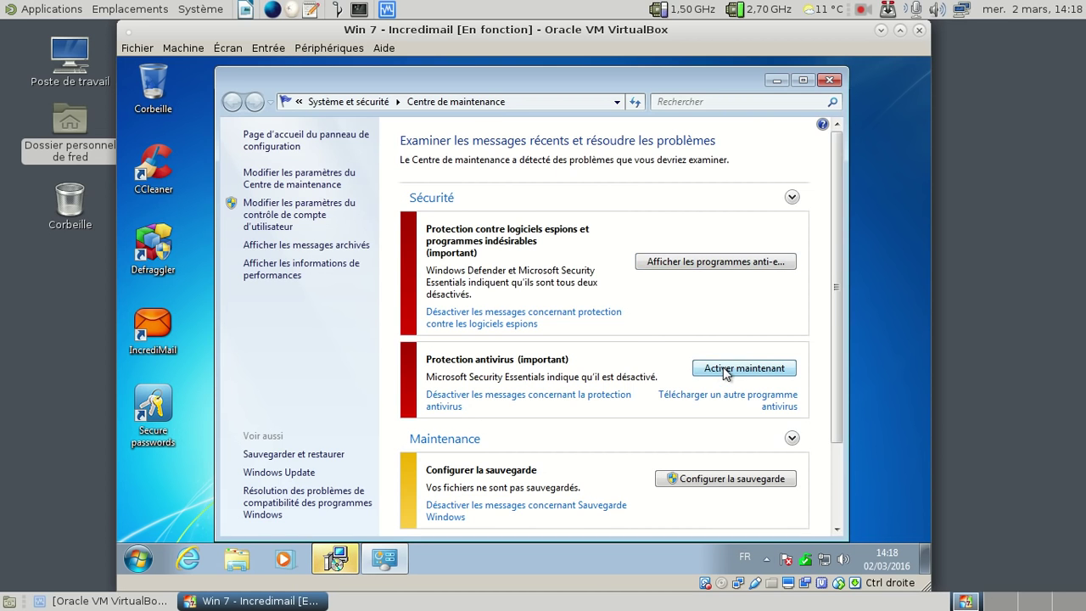
pyautogui.click(541, 309)
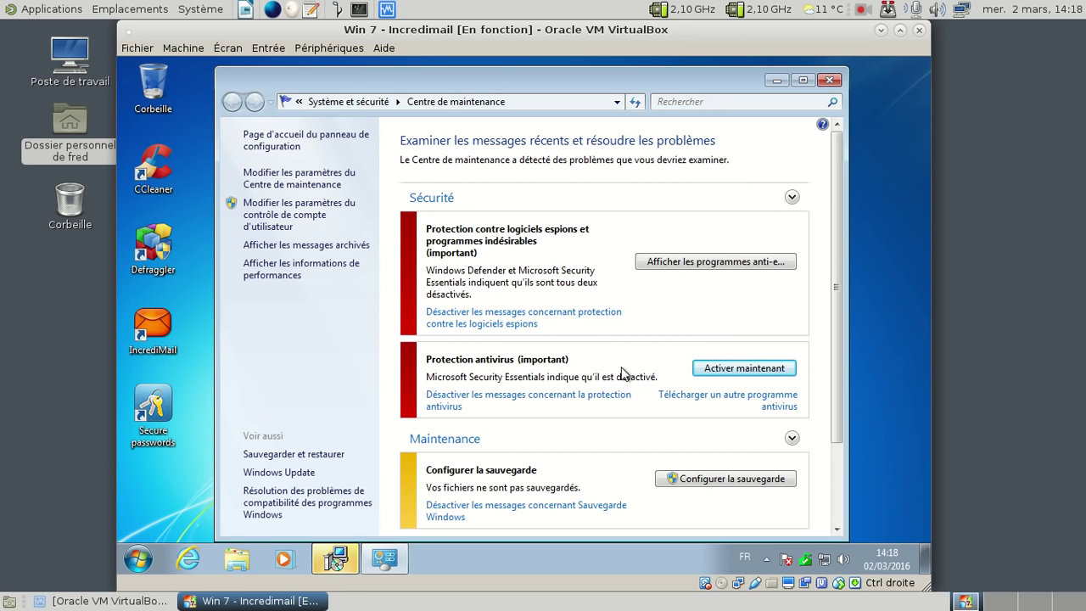
# Step: Retry activating Microsoft Security Essentials, close Centre de maintenance, and finish the IncrediMail wizard with Terminer
pyautogui.click(713, 265)
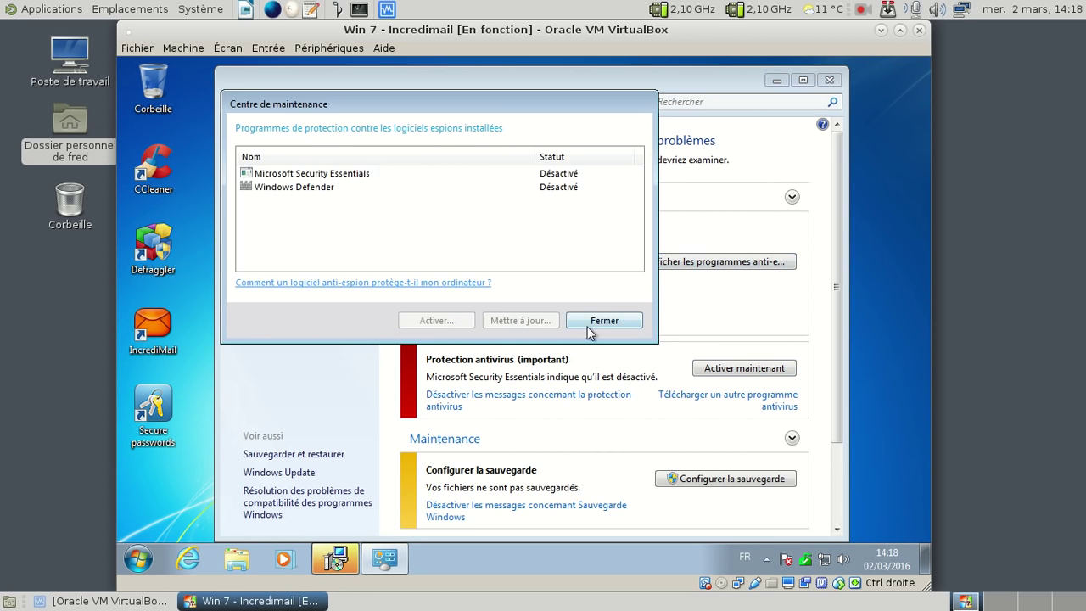
pyautogui.click(589, 323)
pyautogui.click(719, 368)
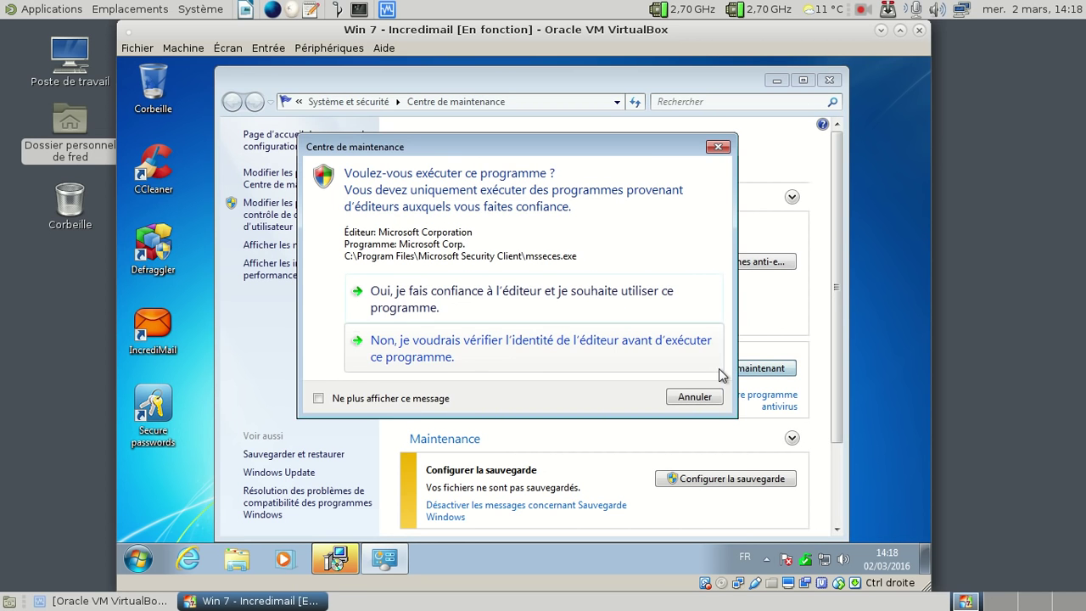
pyautogui.click(429, 305)
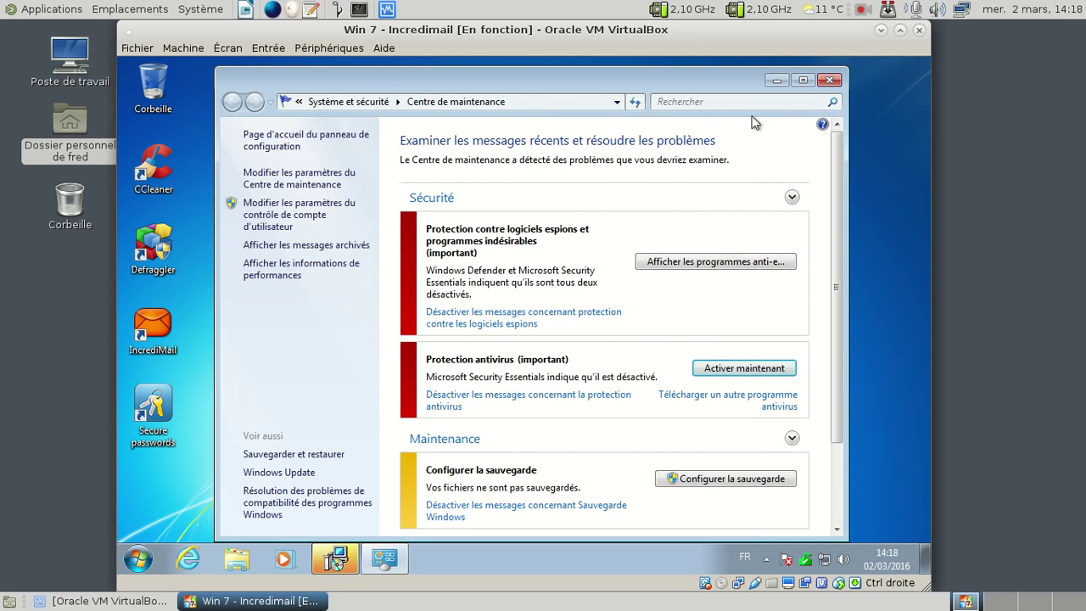
pyautogui.click(827, 80)
pyautogui.click(599, 435)
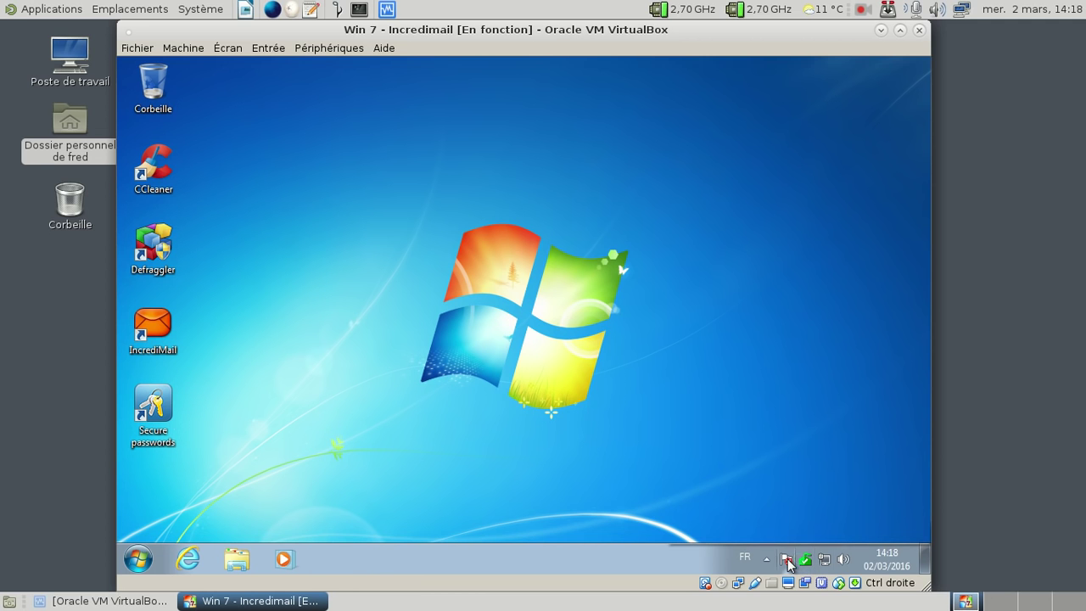
# Step: Activate Microsoft Security Essentials from the Action Center flag, then open and close its window from the tray
pyautogui.click(787, 562)
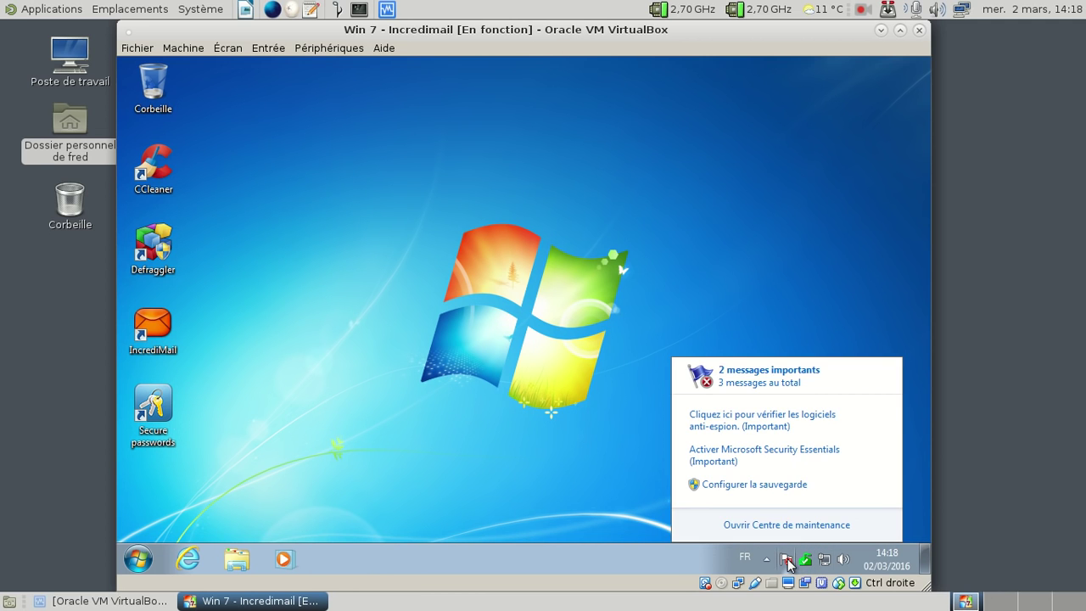
pyautogui.click(760, 455)
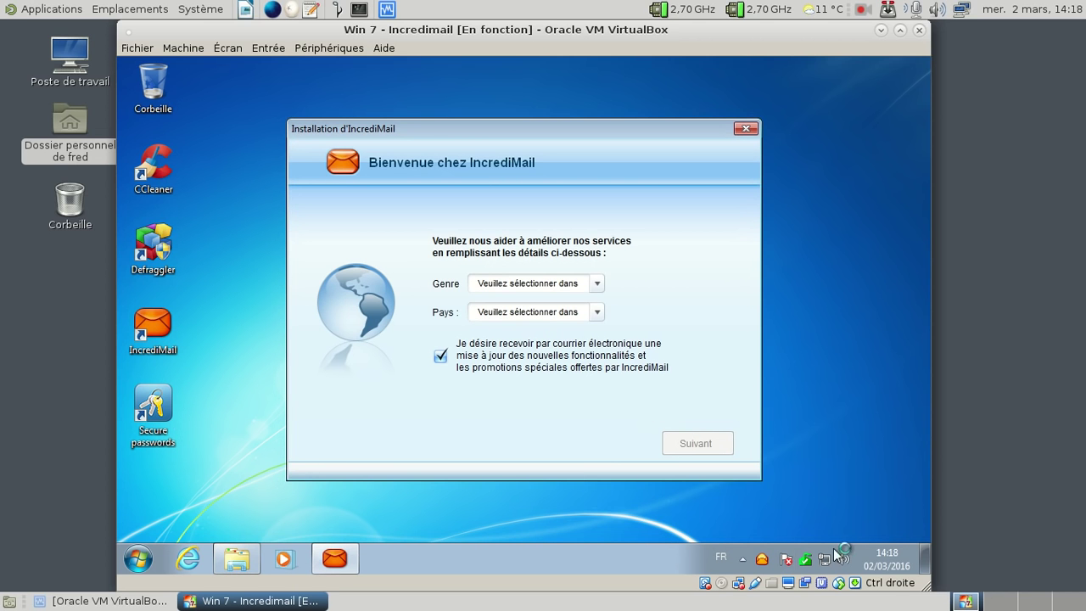
pyautogui.click(806, 559)
pyautogui.rightClick(806, 559)
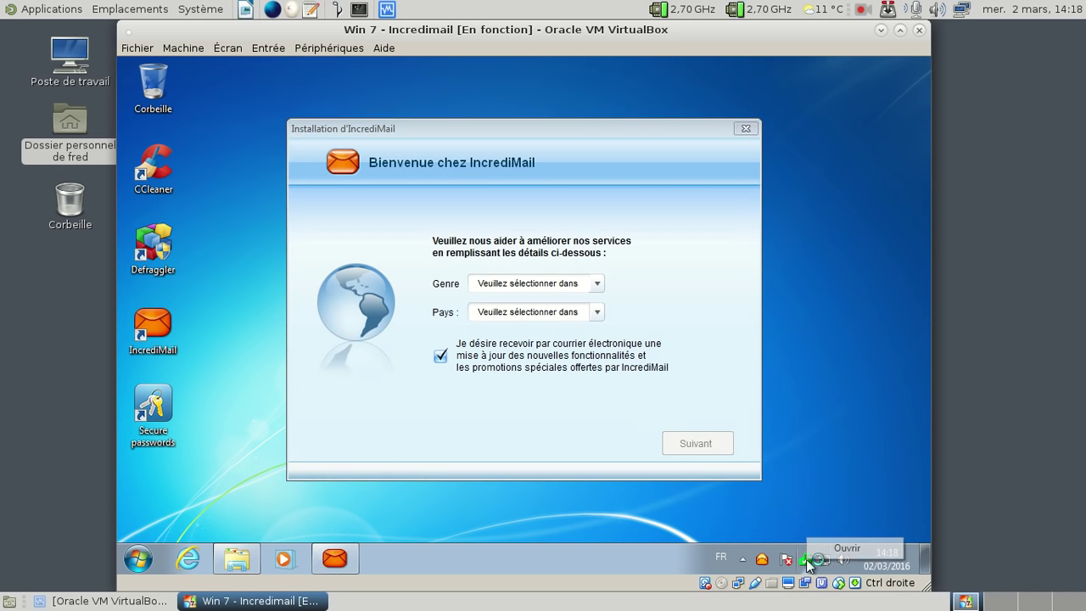
pyautogui.click(826, 549)
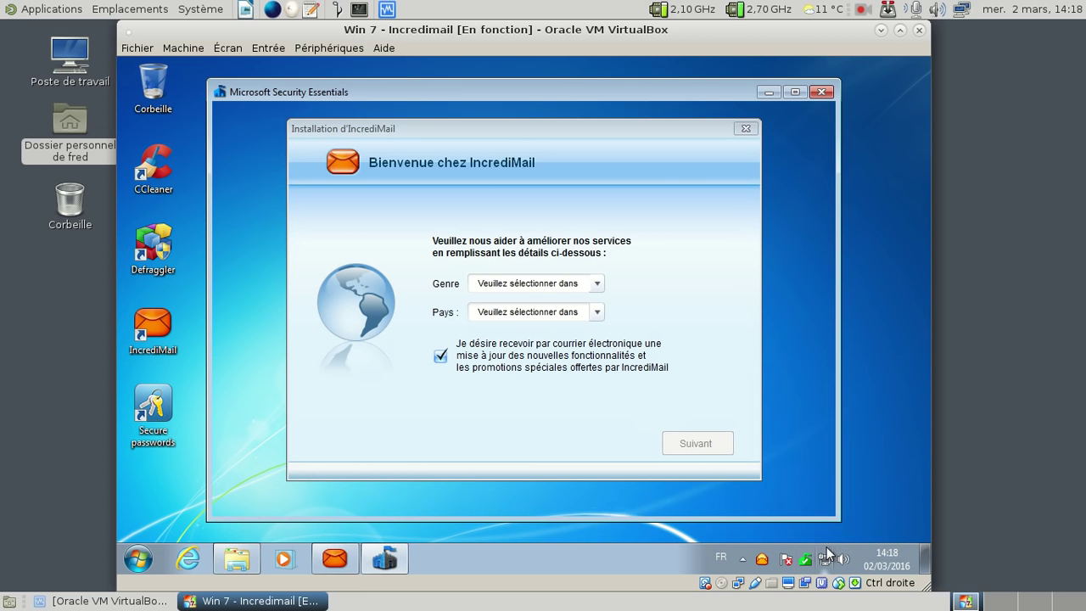
pyautogui.click(821, 91)
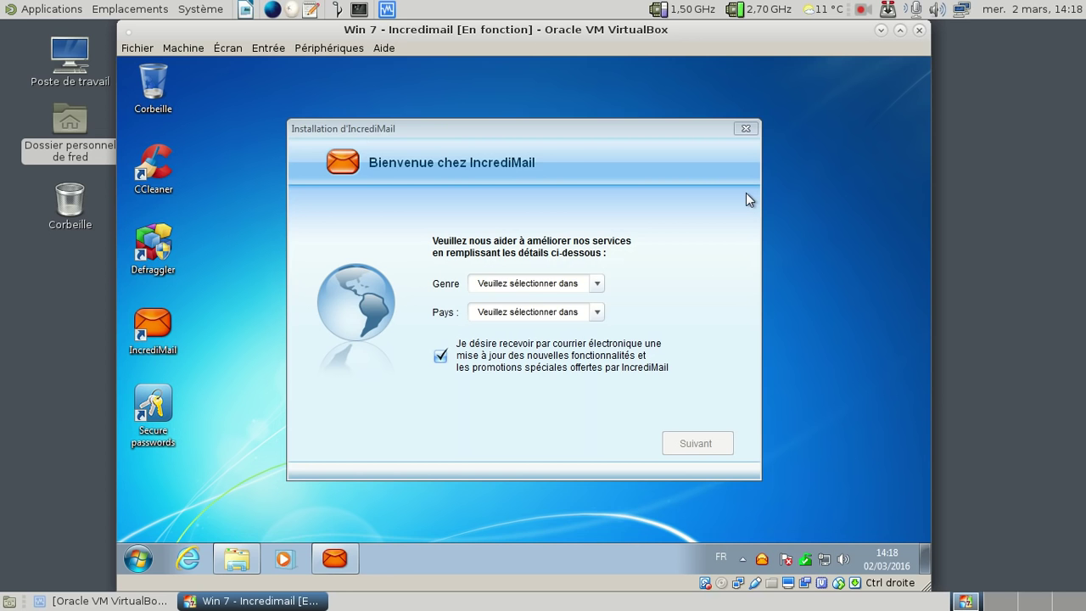
# Step: Set gender to Mâle and country to France, untick the promotional e-mails, and continue
pyautogui.click(598, 285)
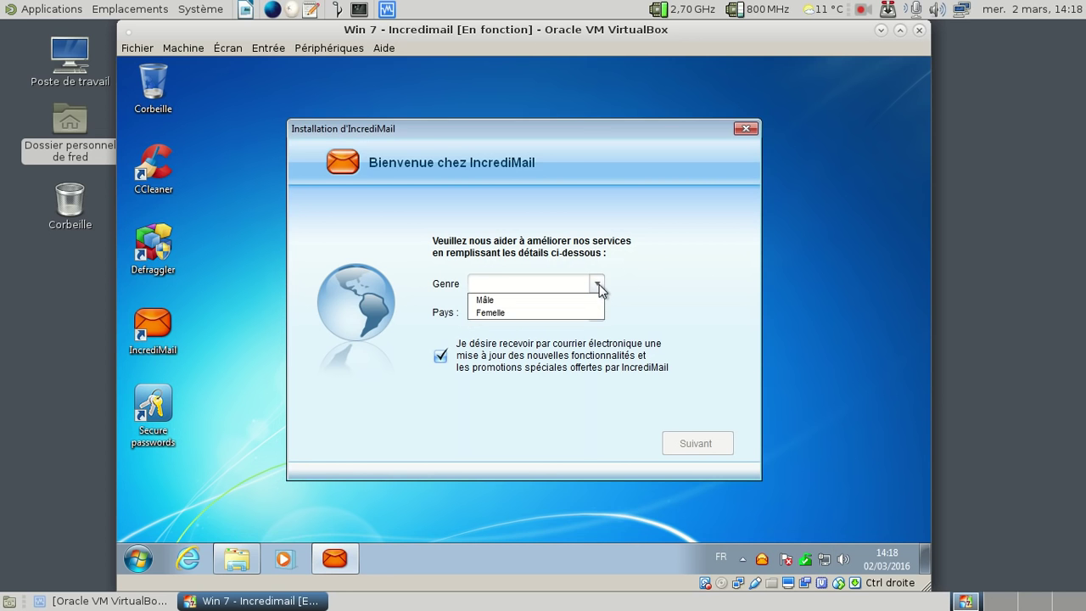
pyautogui.click(520, 300)
pyautogui.click(522, 314)
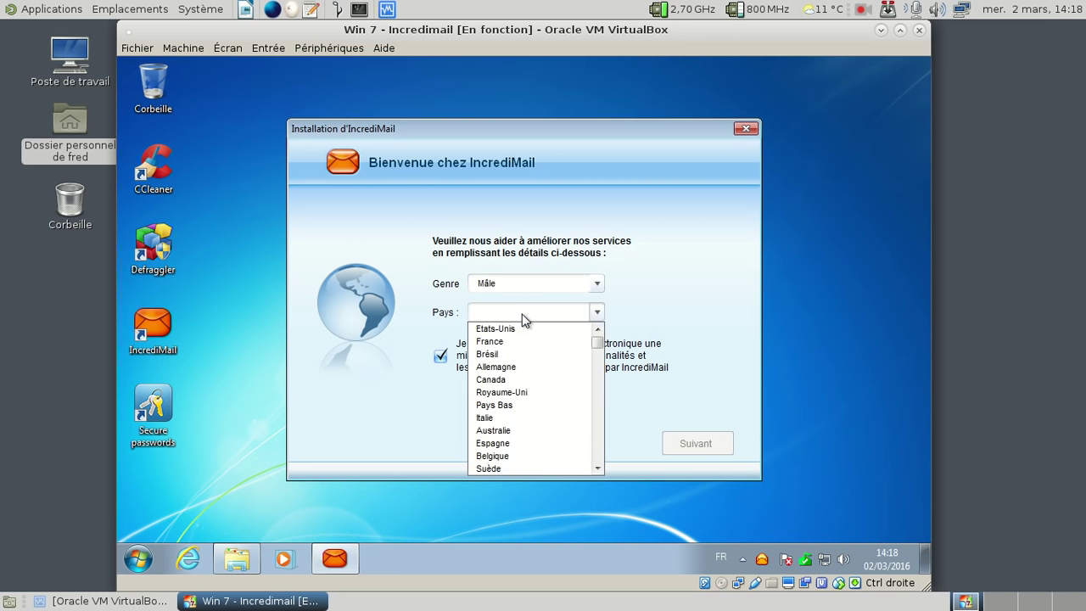
pyautogui.click(514, 347)
pyautogui.click(441, 357)
pyautogui.click(709, 436)
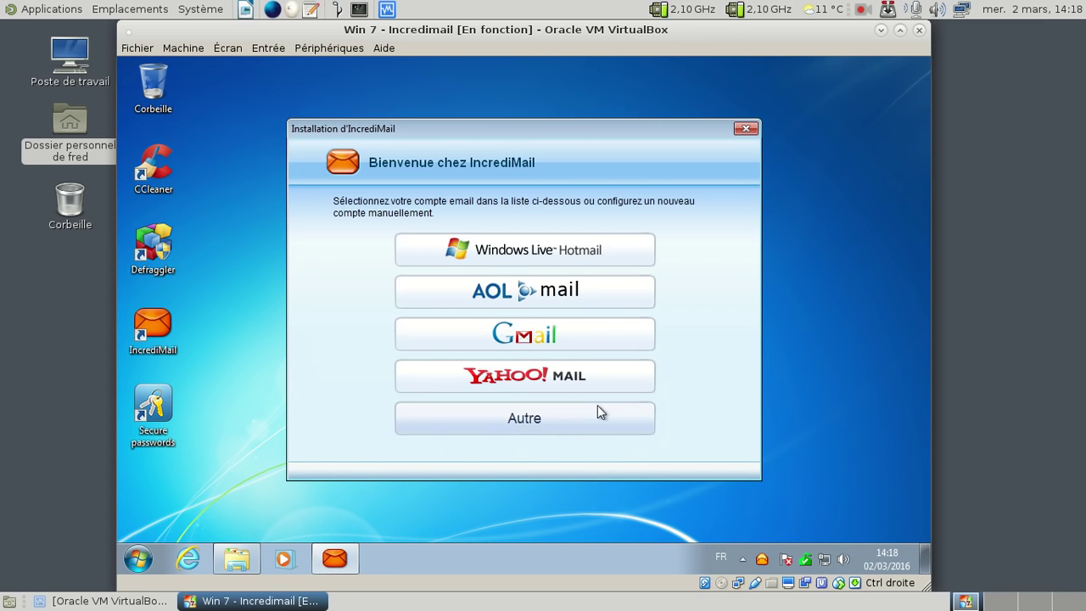
# Step: Choose Yahoo! Mail, enter the account's yahoo.fr address and password, and connect
pyautogui.click(570, 382)
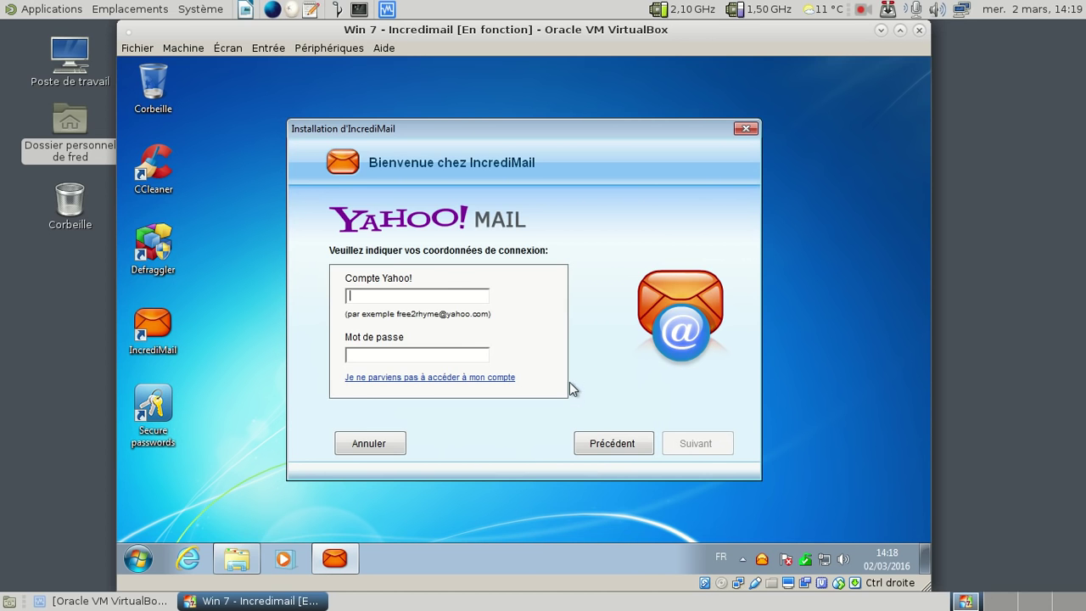
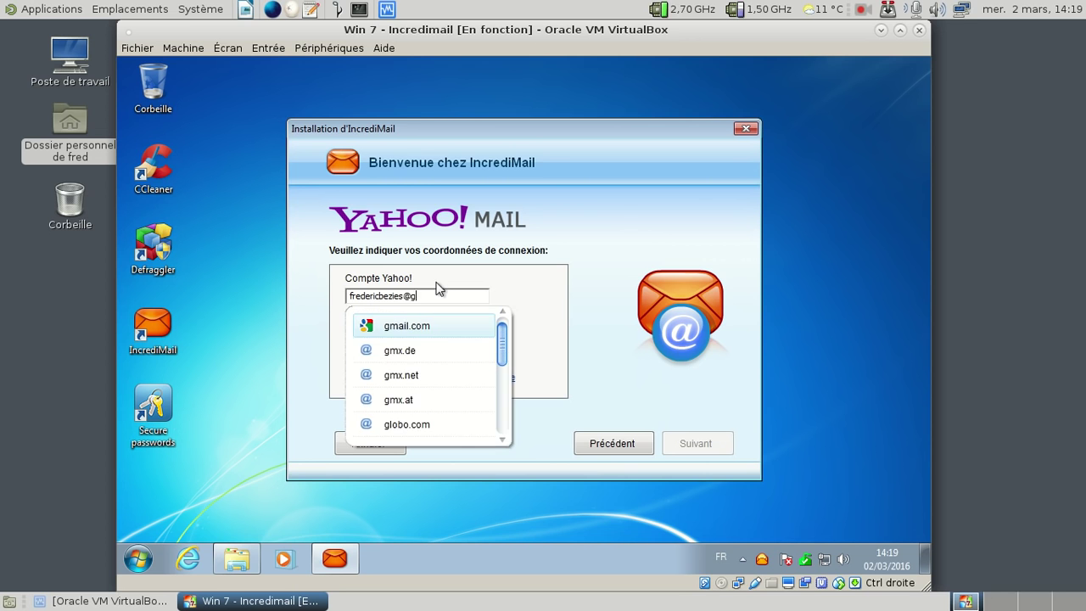
pyautogui.press('Down')
pyautogui.press('Down')
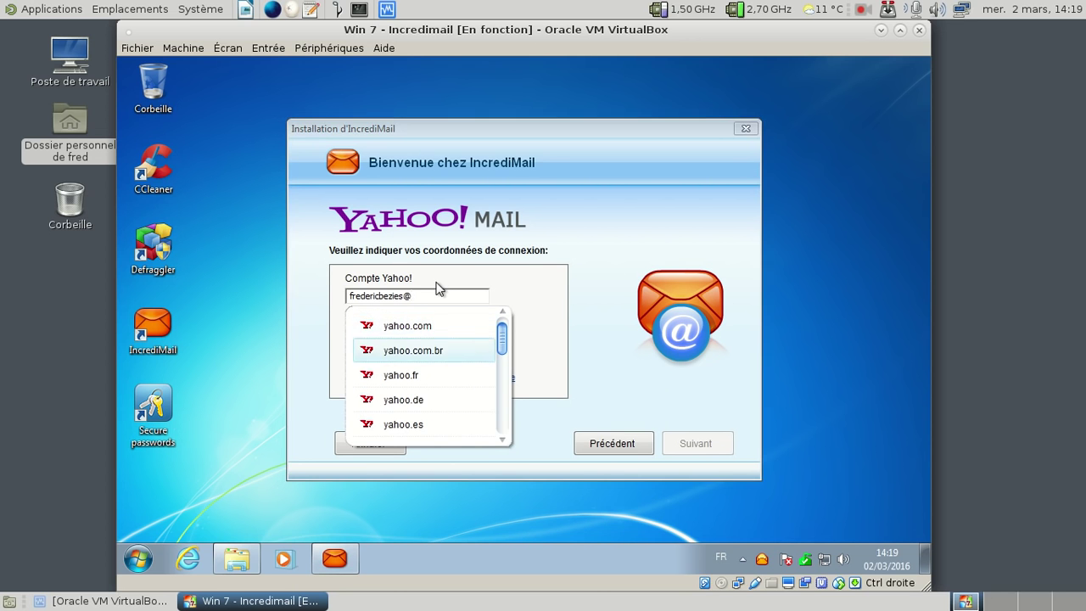
pyautogui.press('Return')
pyautogui.click(443, 355)
pyautogui.write('*********')
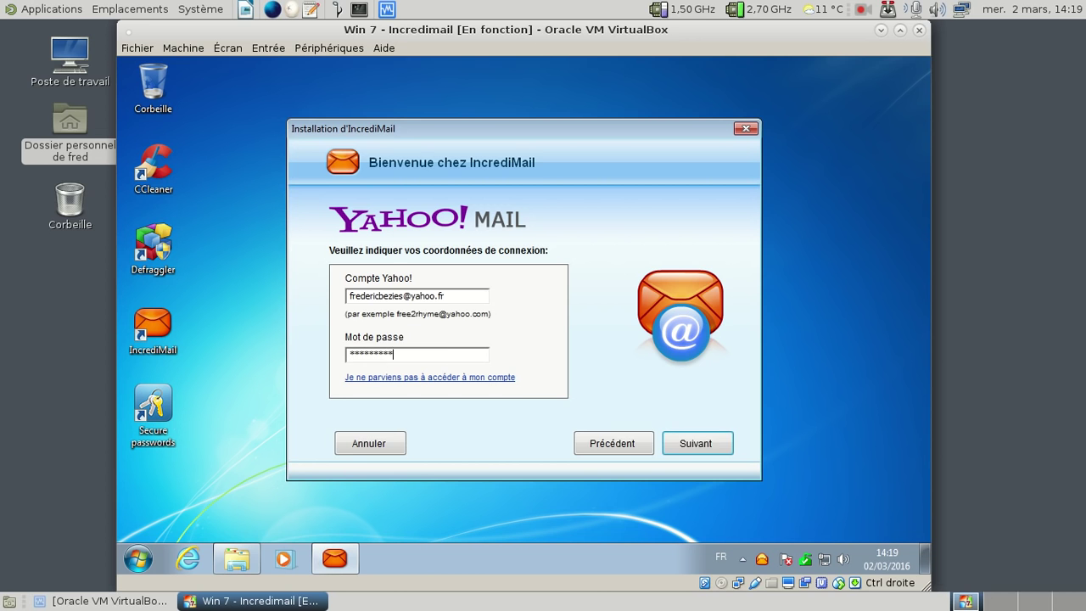
pyautogui.press('Return')
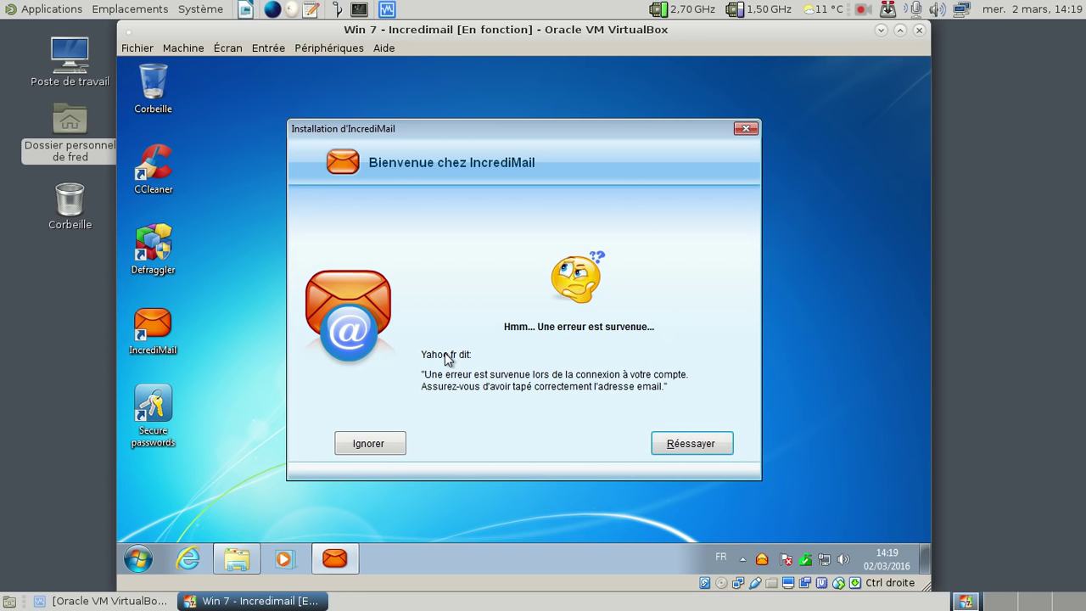
pyautogui.click(691, 443)
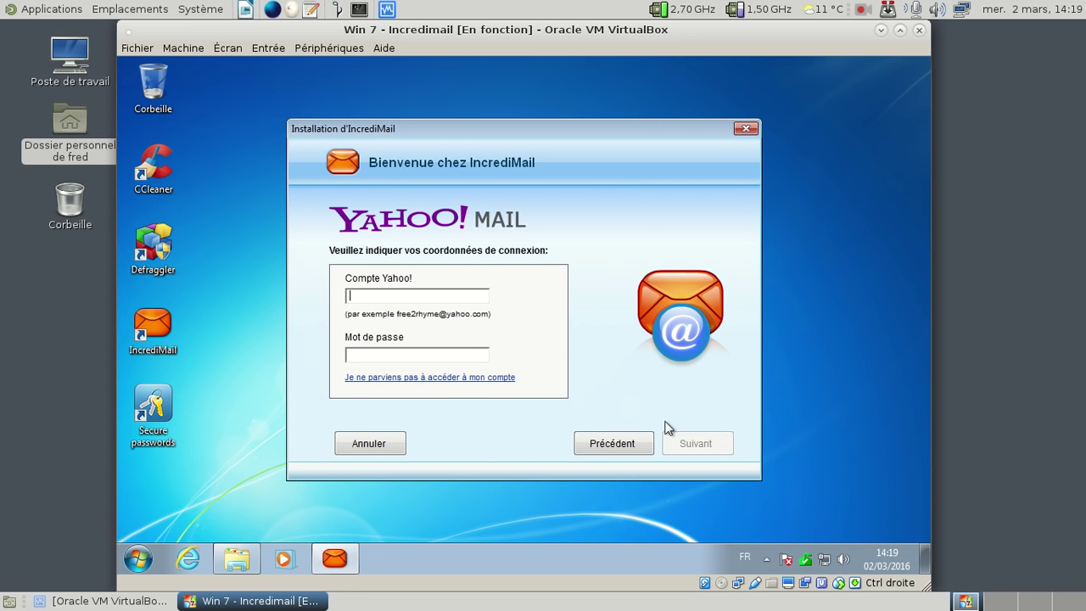
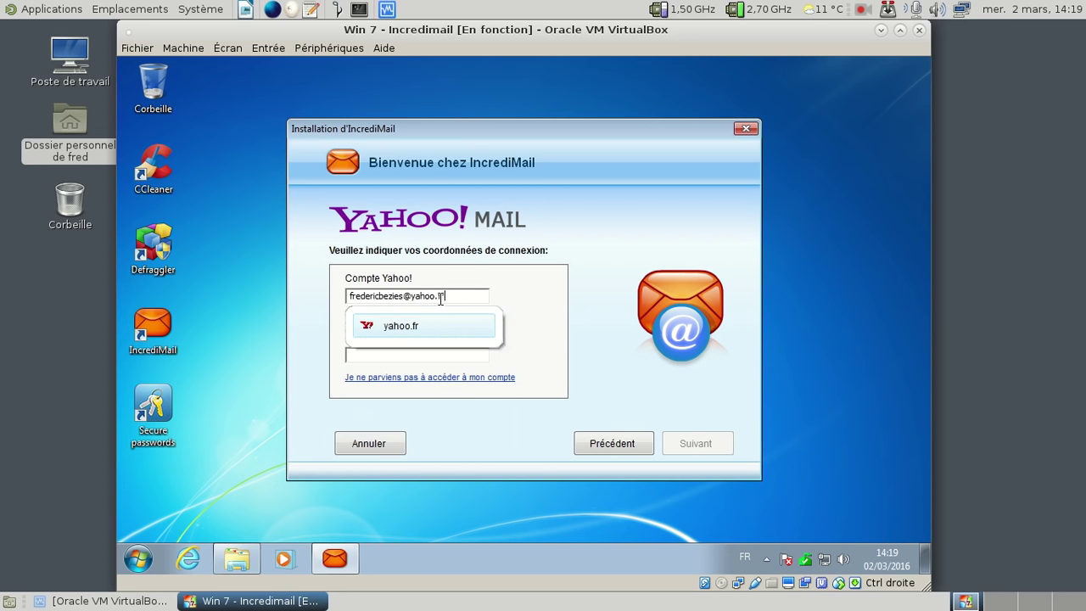
pyautogui.press('Tab')
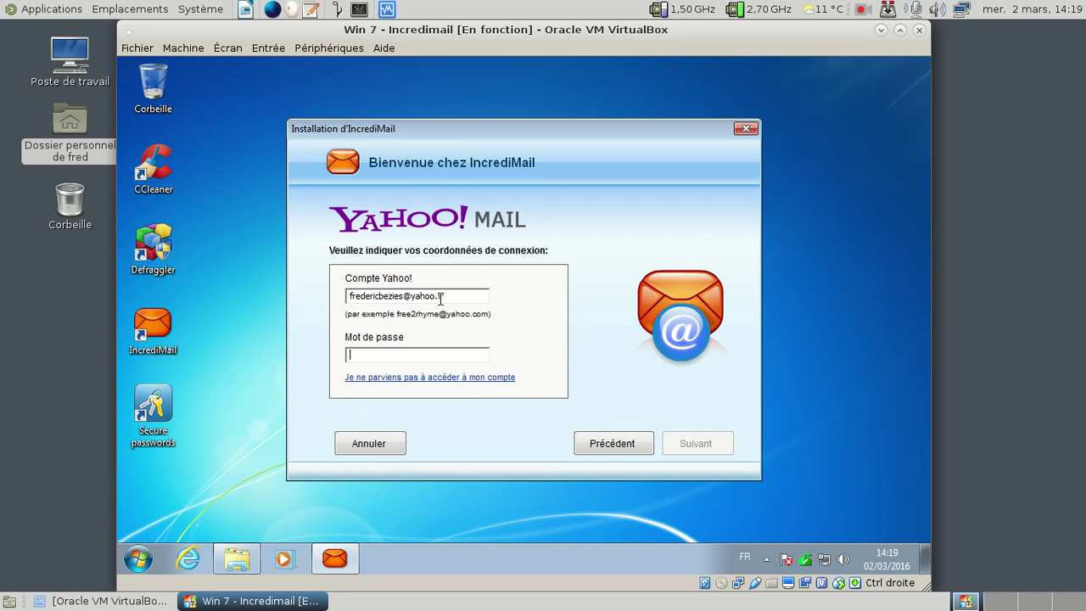
pyautogui.write('****')
pyautogui.press('BackSpace')
pyautogui.press('BackSpace')
pyautogui.press('BackSpace')
pyautogui.press('BackSpace')
pyautogui.write('**********')
pyautogui.press('Return')
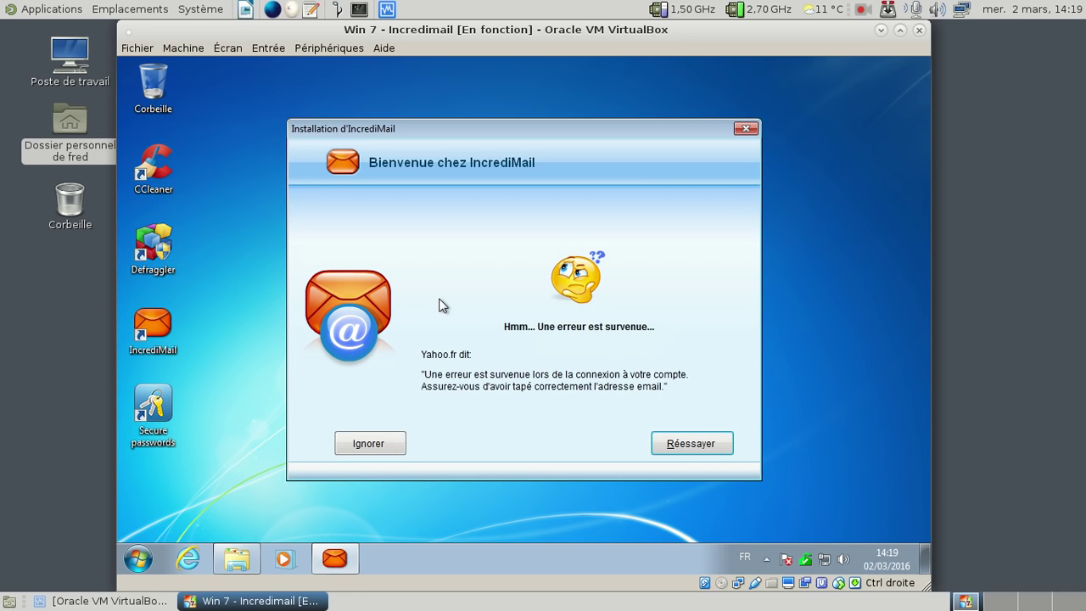
pyautogui.click(687, 448)
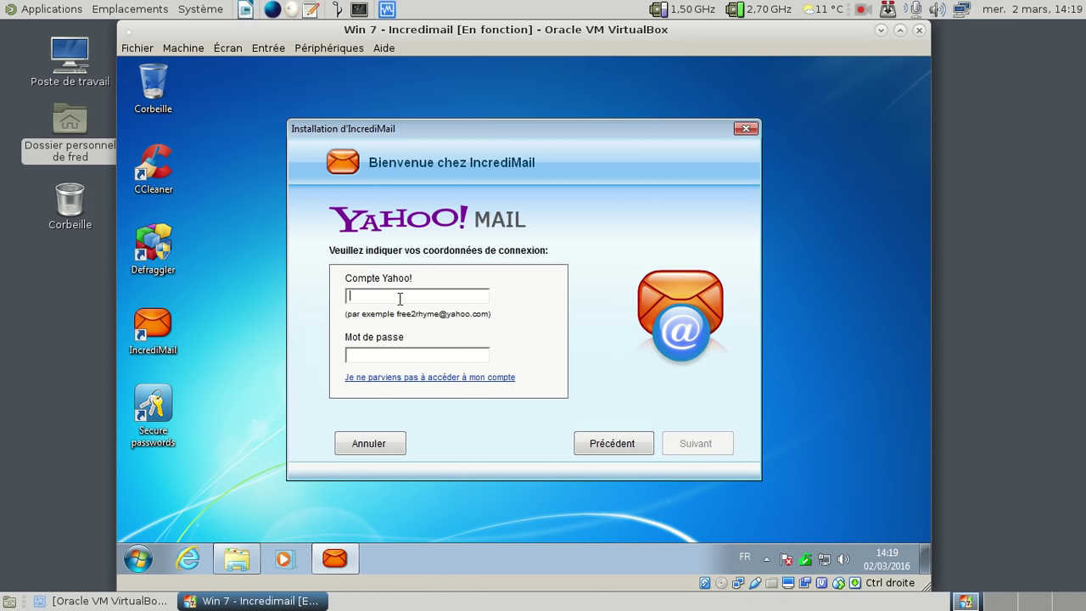
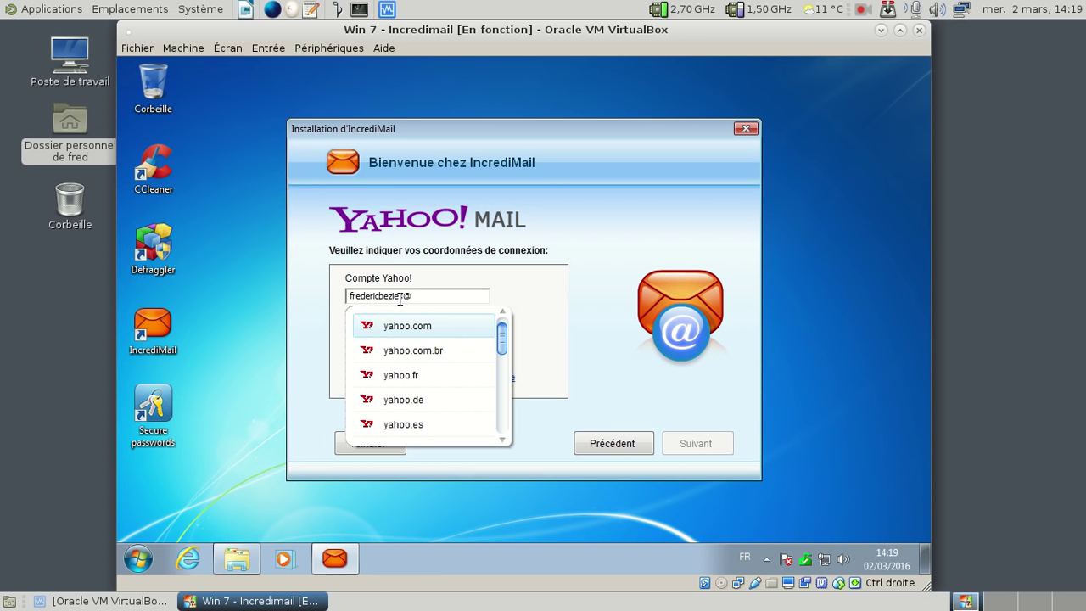
pyautogui.press('Down')
pyautogui.press('Down')
pyautogui.press('Return')
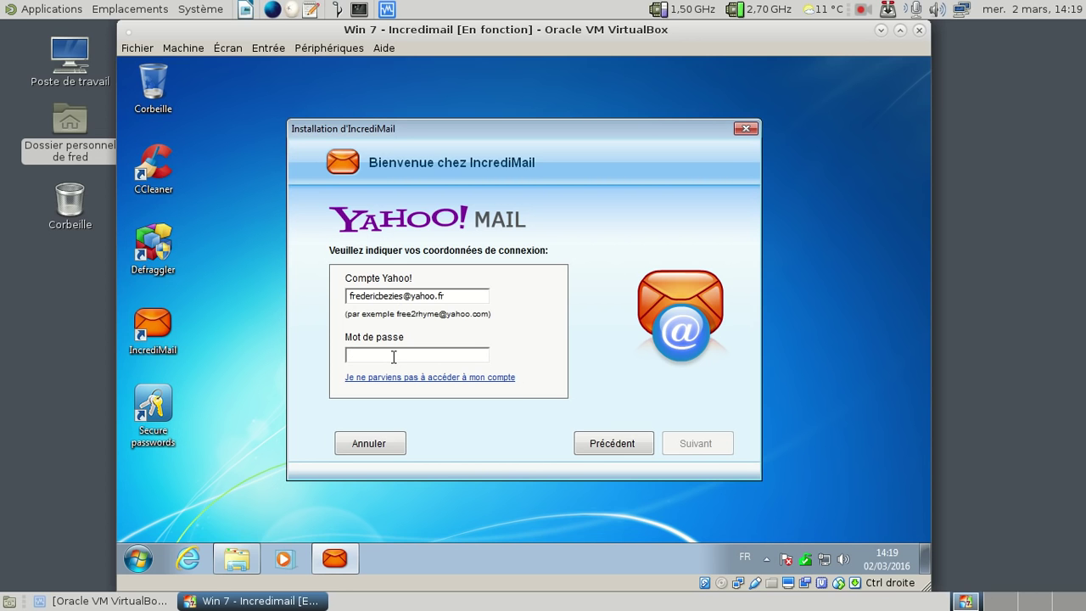
pyautogui.write('*********')
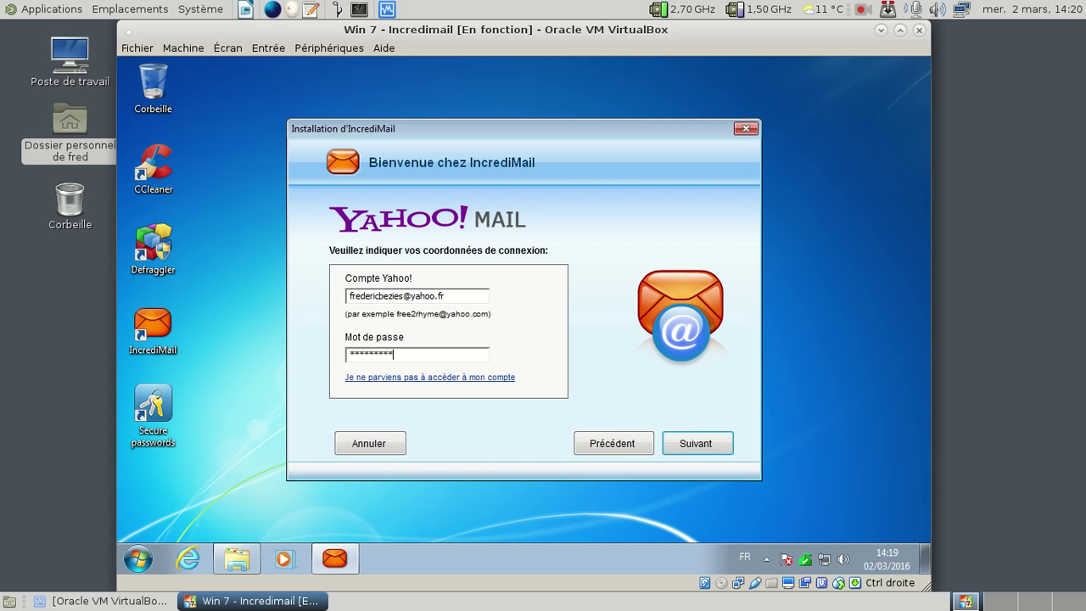
pyautogui.press('Return')
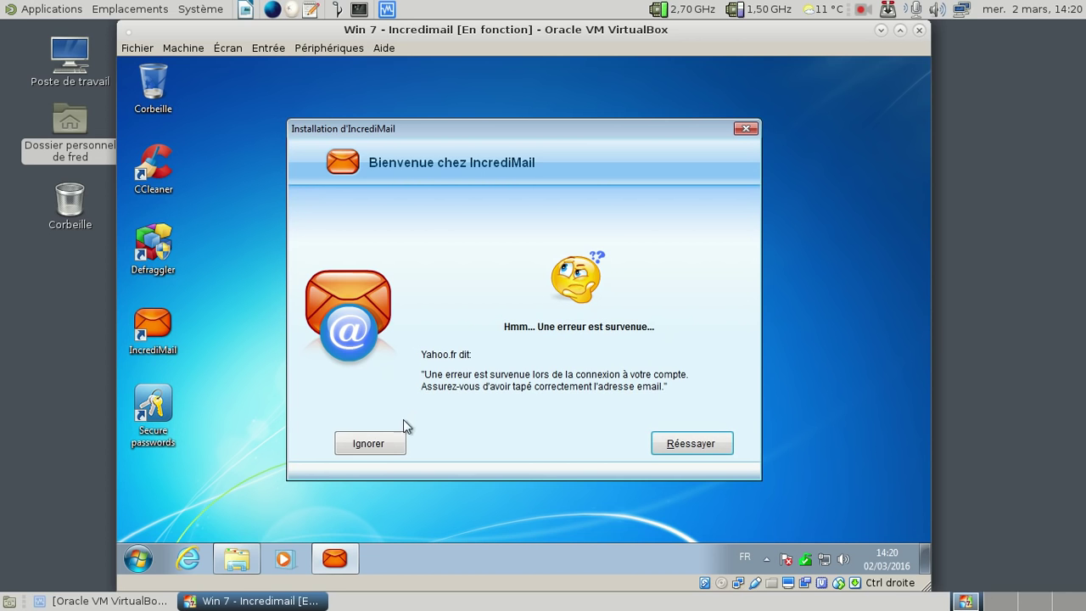
pyautogui.click(669, 447)
# Step: Go back through the setup pages, choose the other-provider option, skip it with Annuler, and close the installer
pyautogui.click(670, 447)
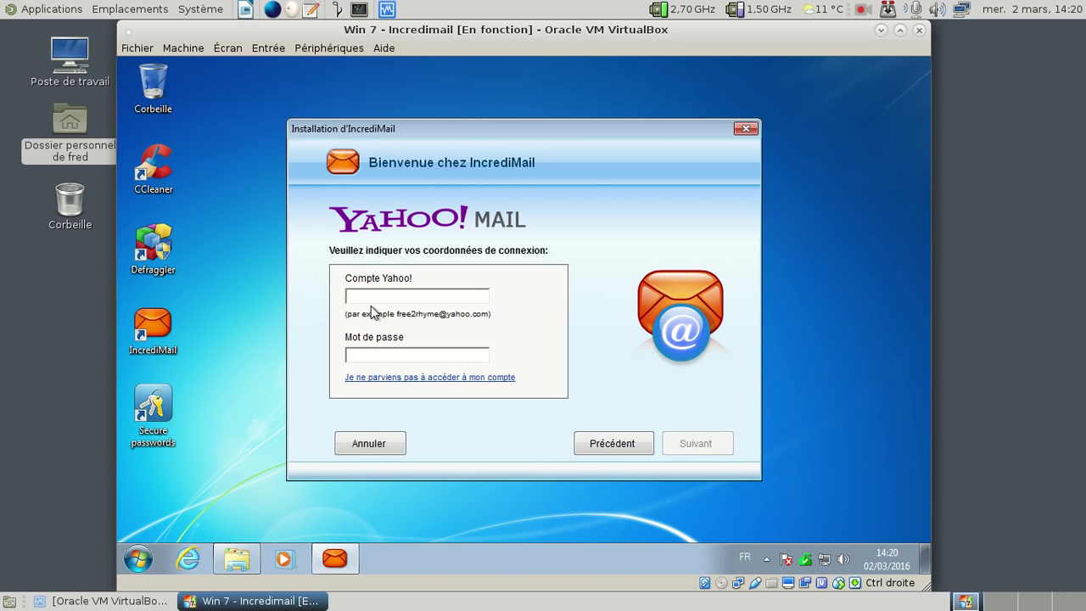
pyautogui.click(601, 448)
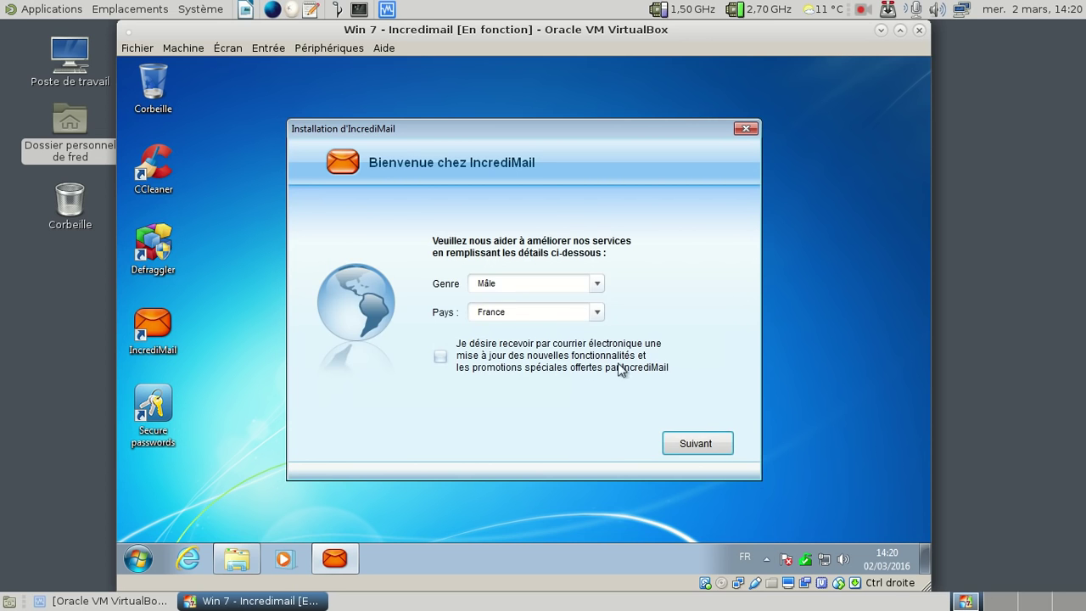
pyautogui.click(704, 442)
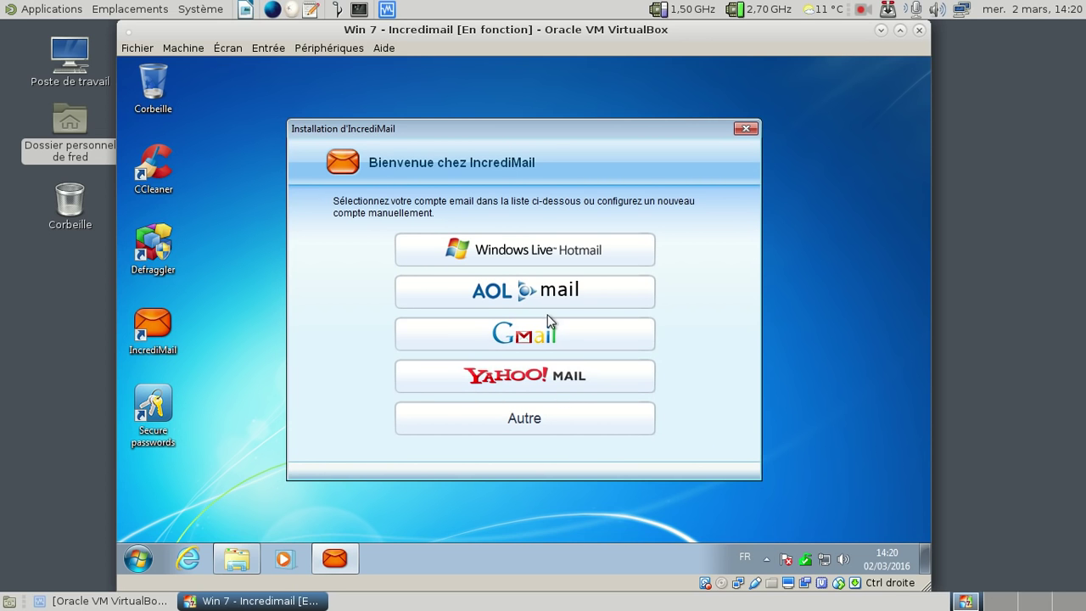
pyautogui.click(544, 414)
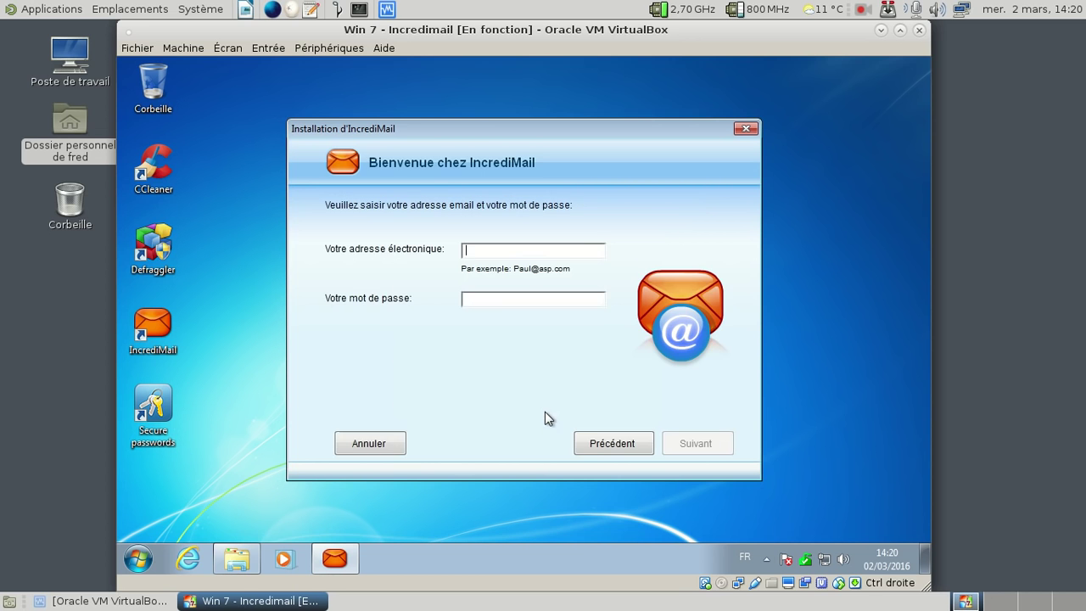
pyautogui.click(381, 442)
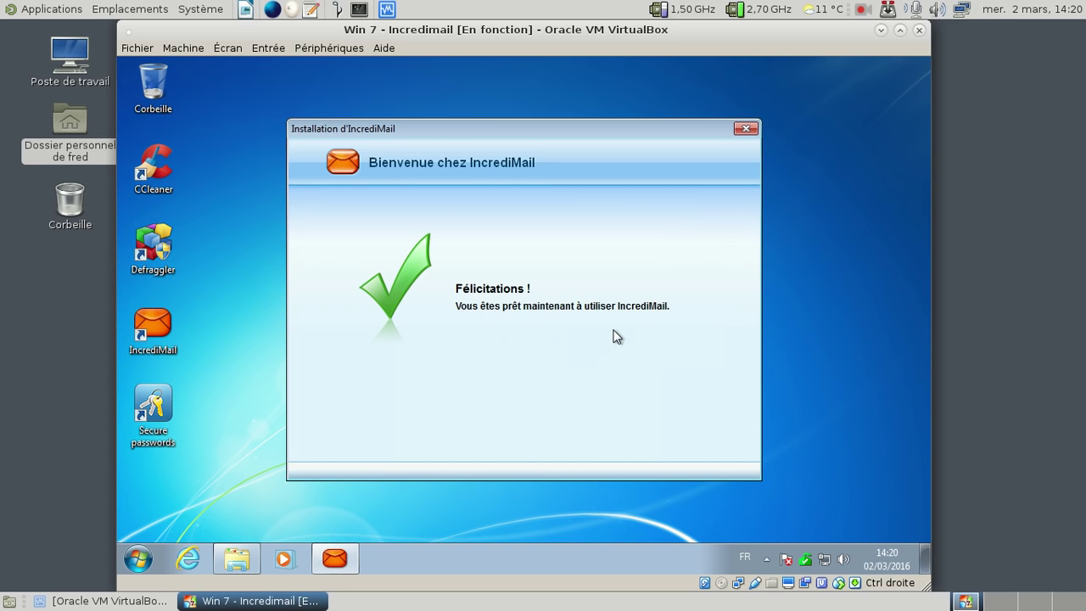
pyautogui.click(744, 130)
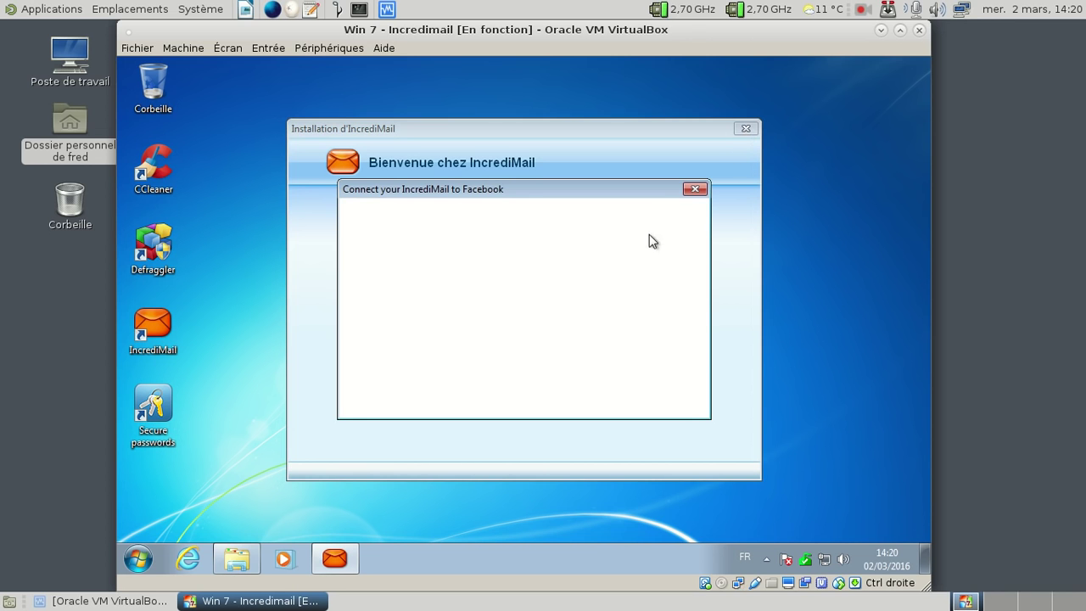
# Step: Dismiss the Facebook, Centre de maintenance and welcome pop-ups, then pick an entry from the Aide menu
pyautogui.click(696, 190)
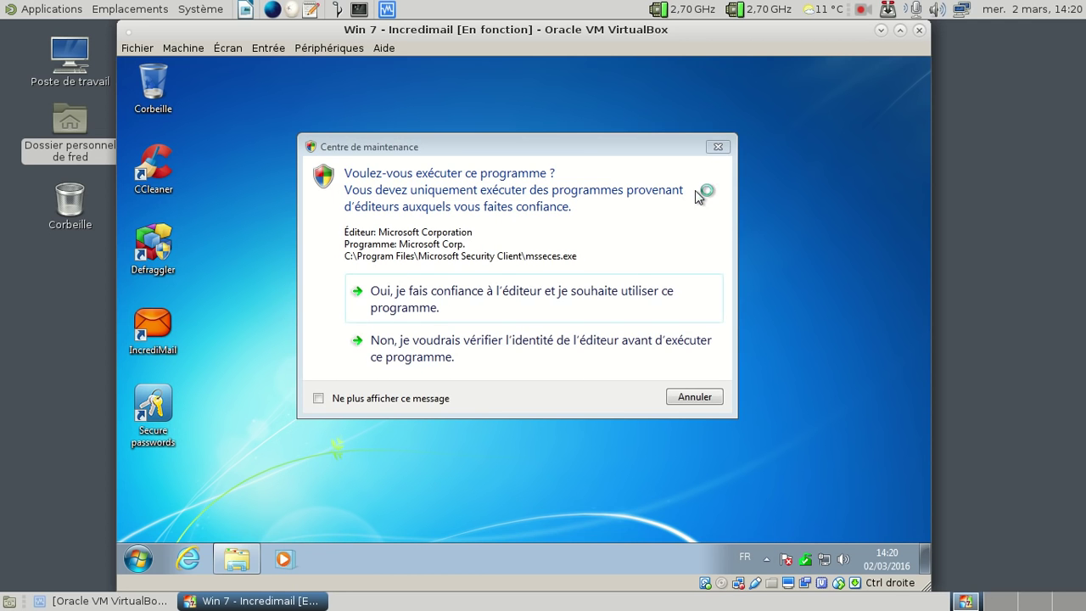
pyautogui.click(624, 297)
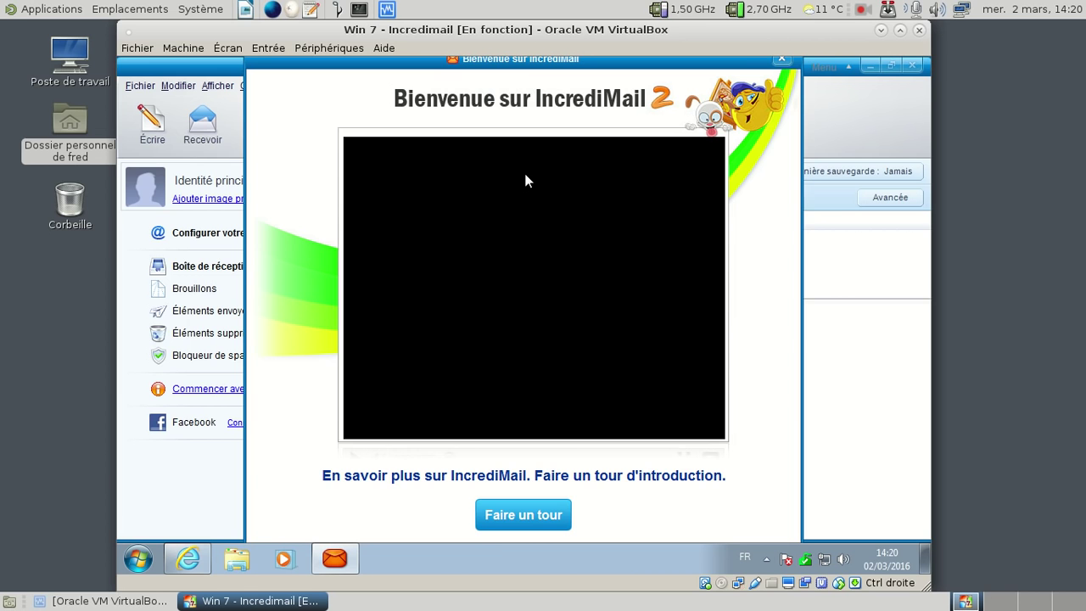
pyautogui.click(780, 59)
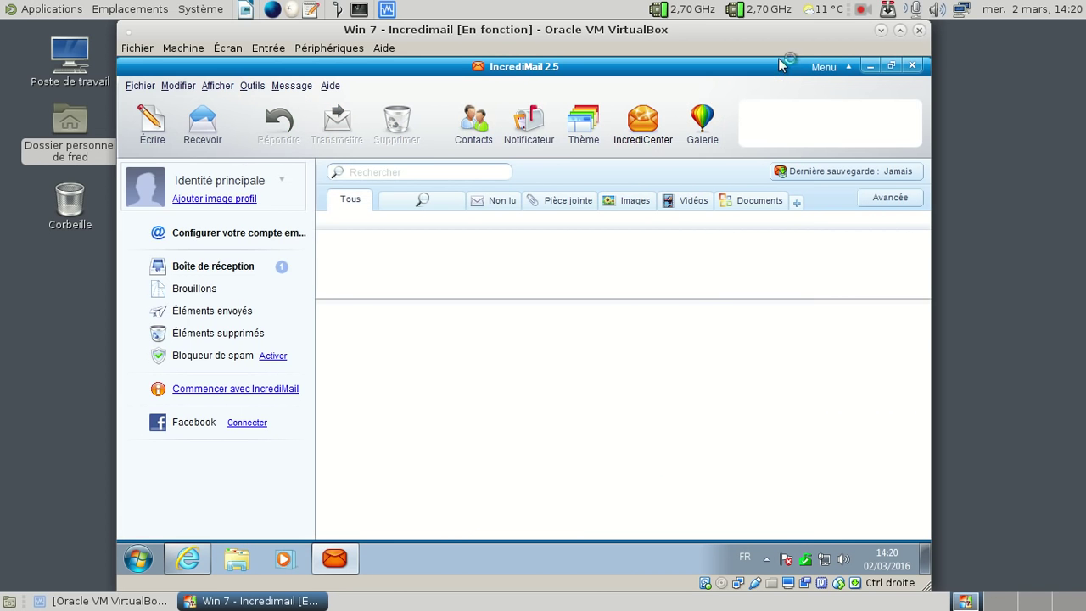
pyautogui.click(331, 86)
pyautogui.click(399, 363)
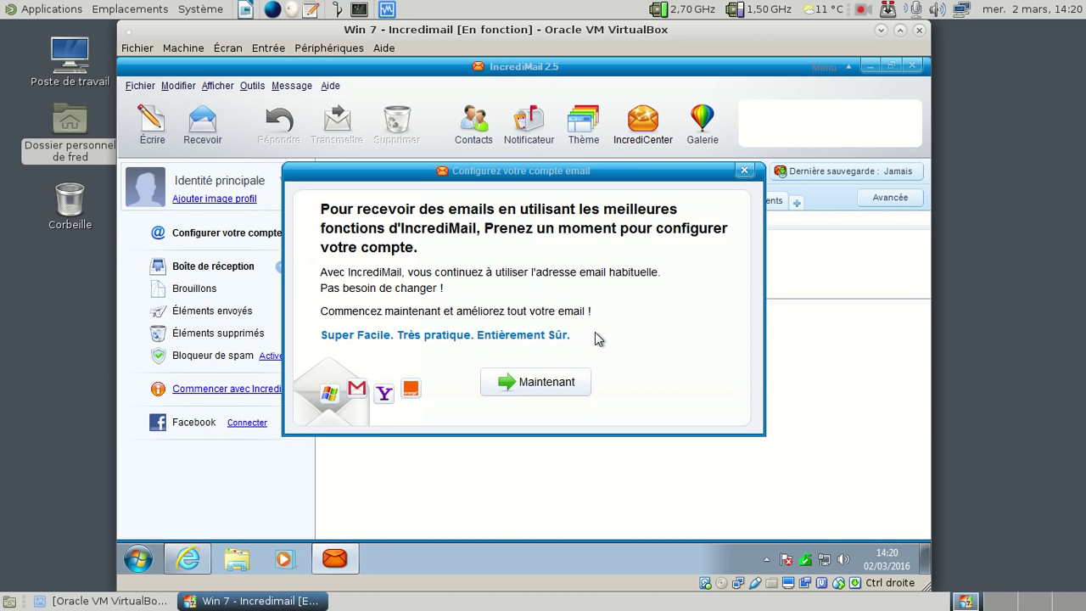
# Step: Choose Yahoo! Mail in the account wizard and submit the yahoo.fr address and password
pyautogui.click(510, 382)
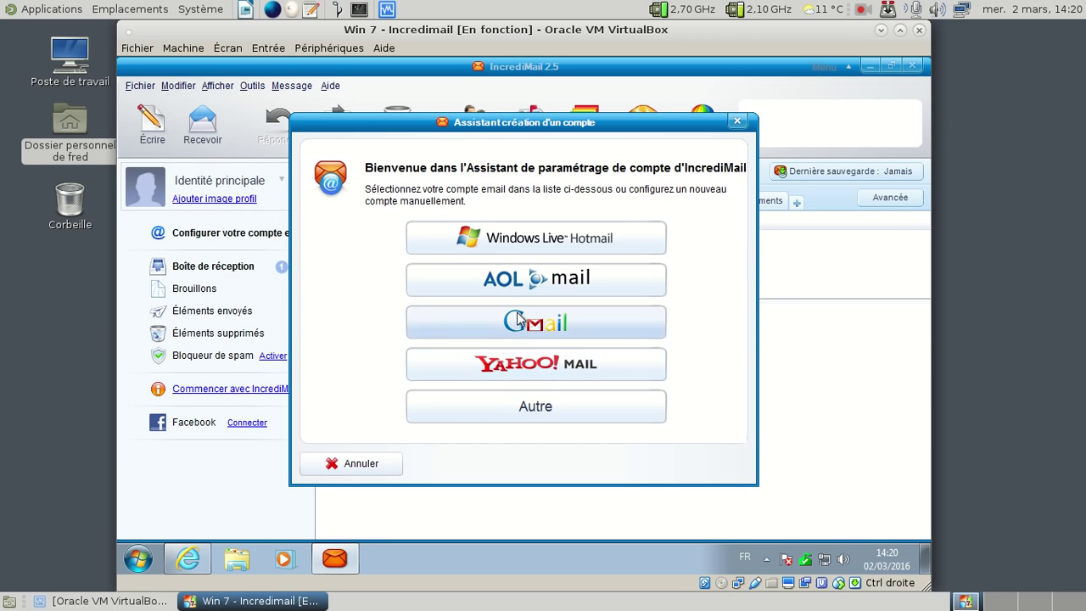
pyautogui.click(533, 375)
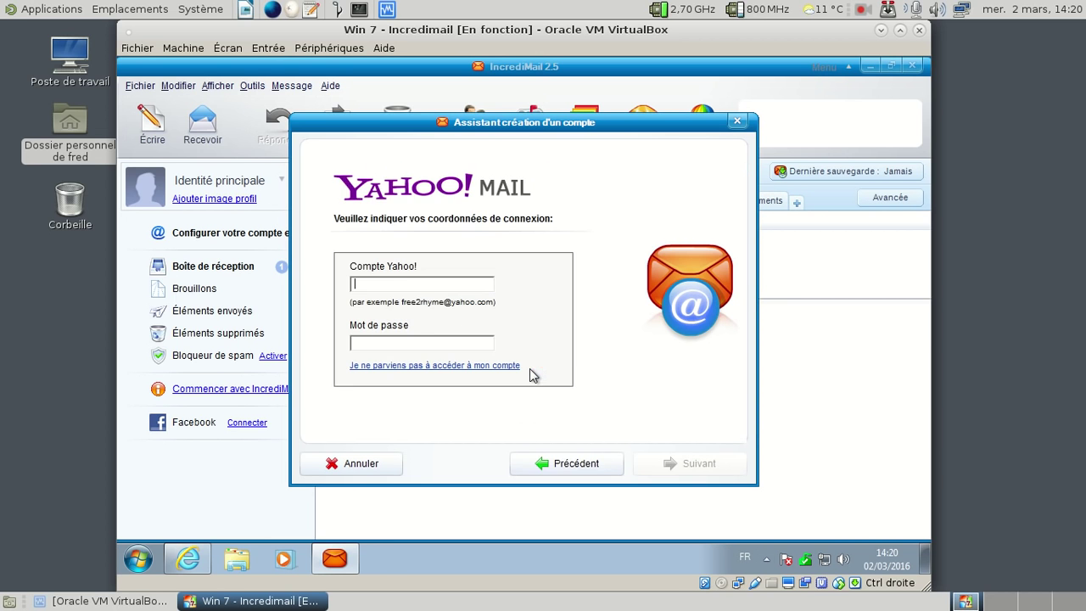
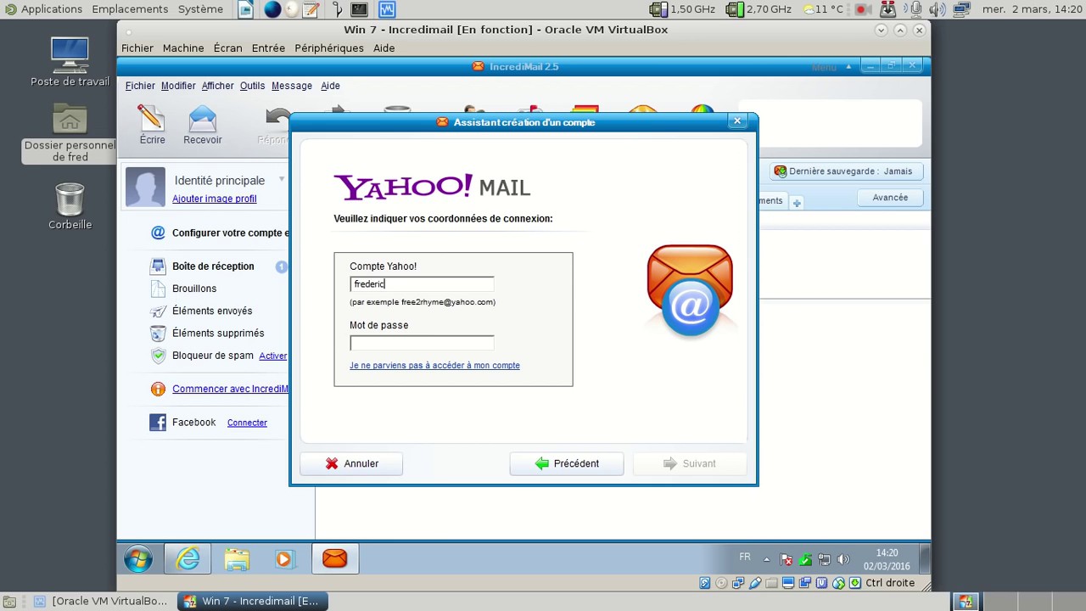
pyautogui.press('Tab')
pyautogui.write('*******')
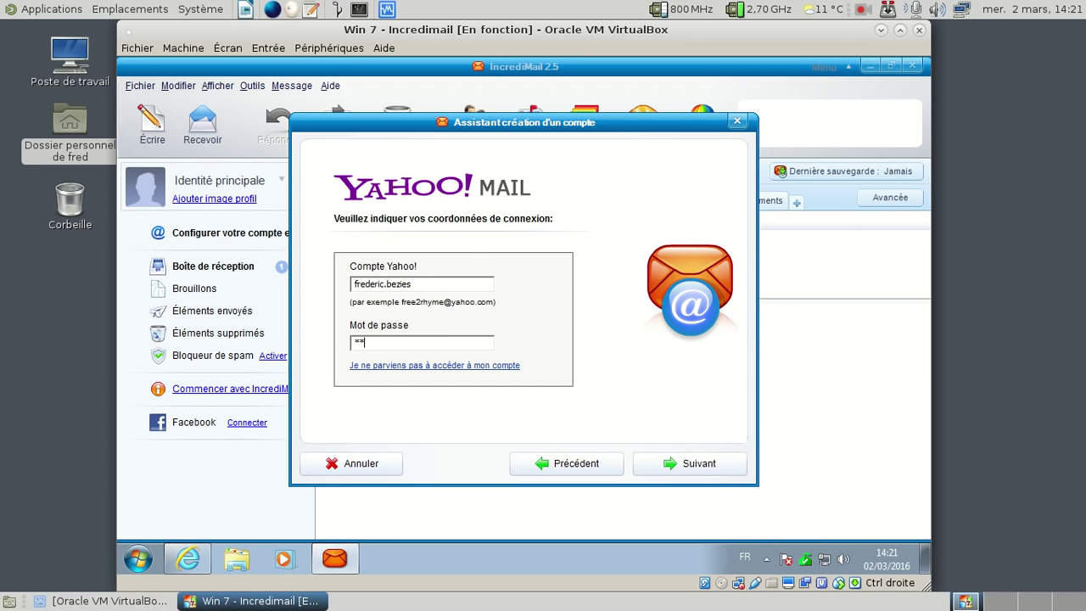
pyautogui.write('***')
pyautogui.click(431, 286)
pyautogui.write('@yaho')
pyautogui.press('Down')
pyautogui.press('Down')
pyautogui.press('Return')
pyautogui.press('Return')
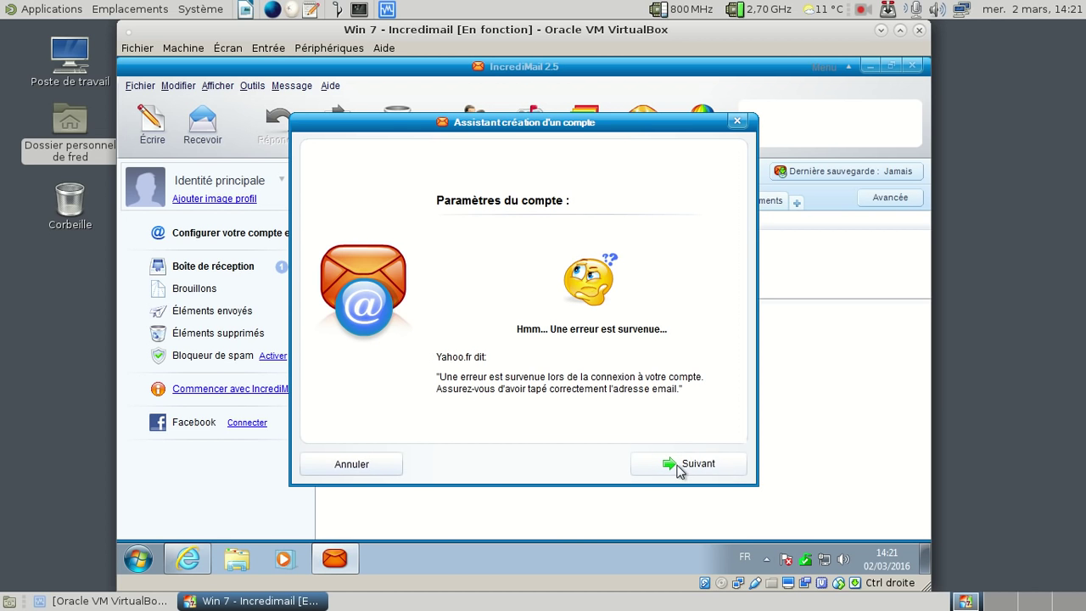
pyautogui.click(681, 469)
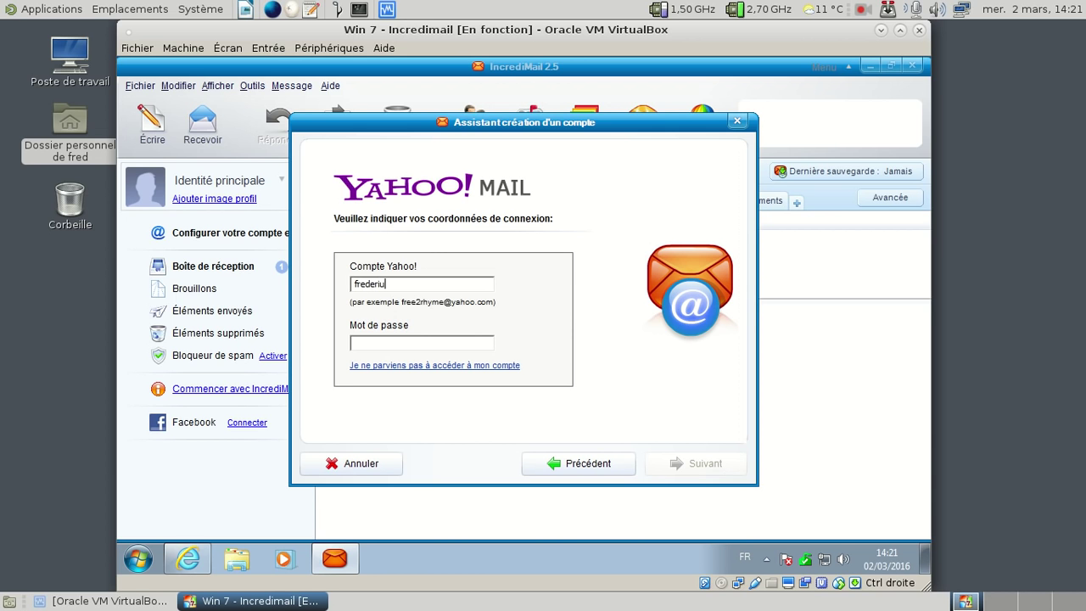
pyautogui.write('****')
pyautogui.write('******')
pyautogui.click(419, 284)
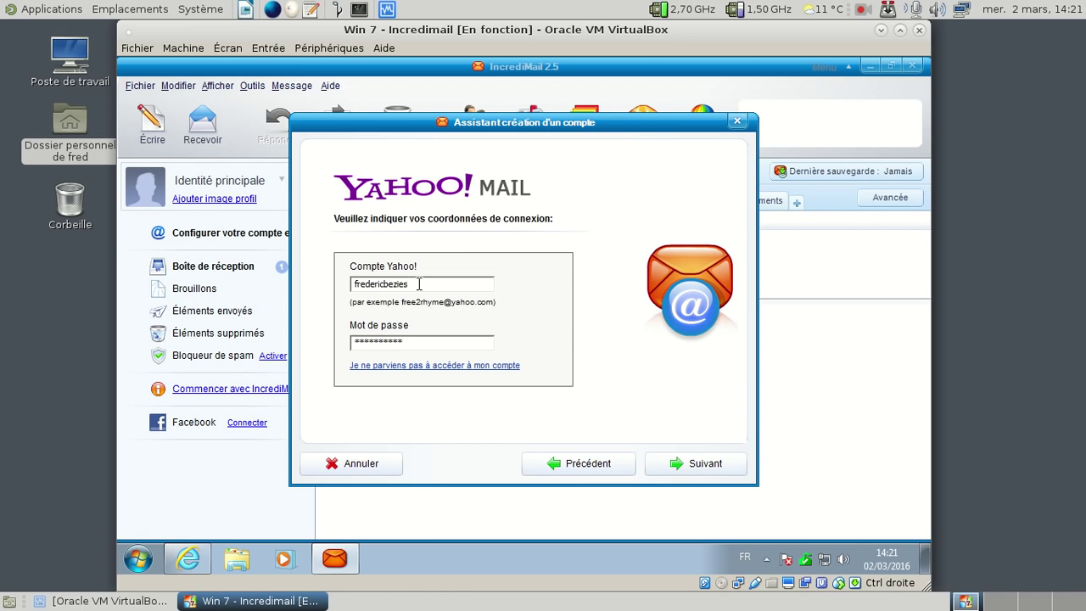
pyautogui.write('@yahoo.')
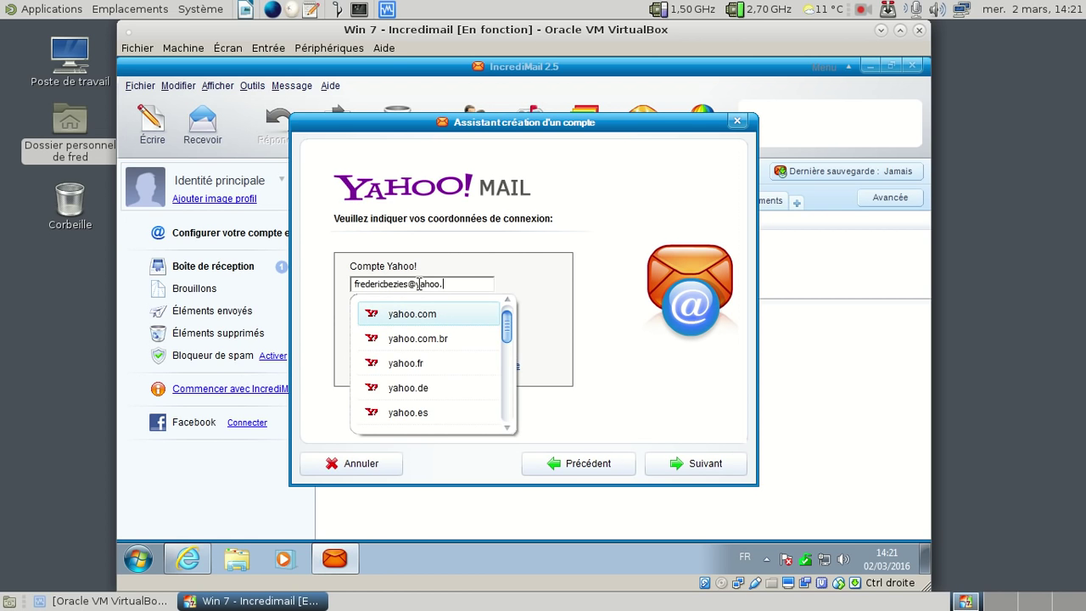
pyautogui.write('fr')
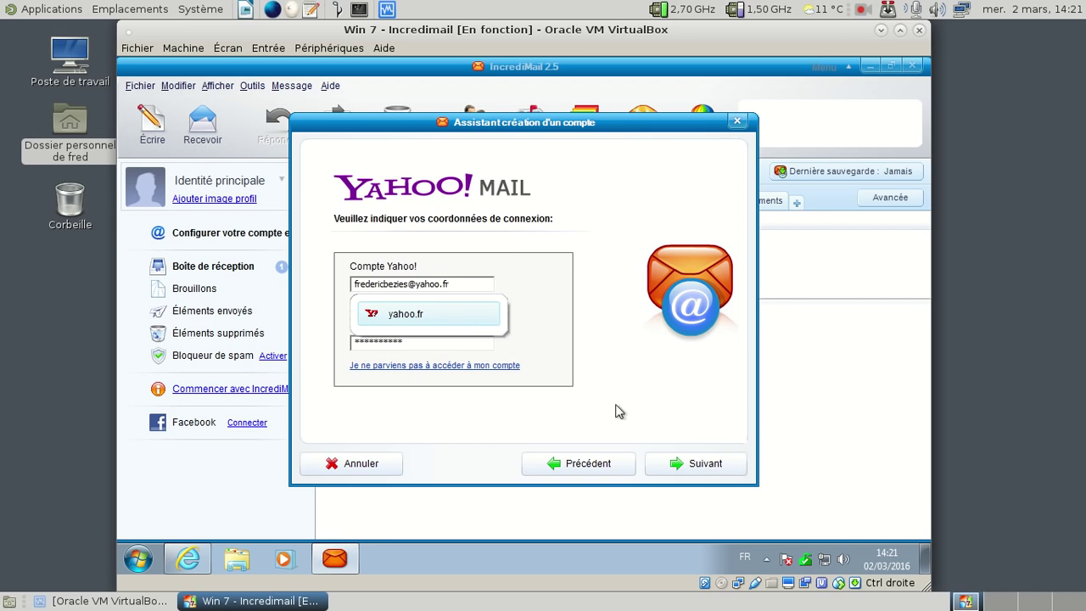
pyautogui.click(658, 465)
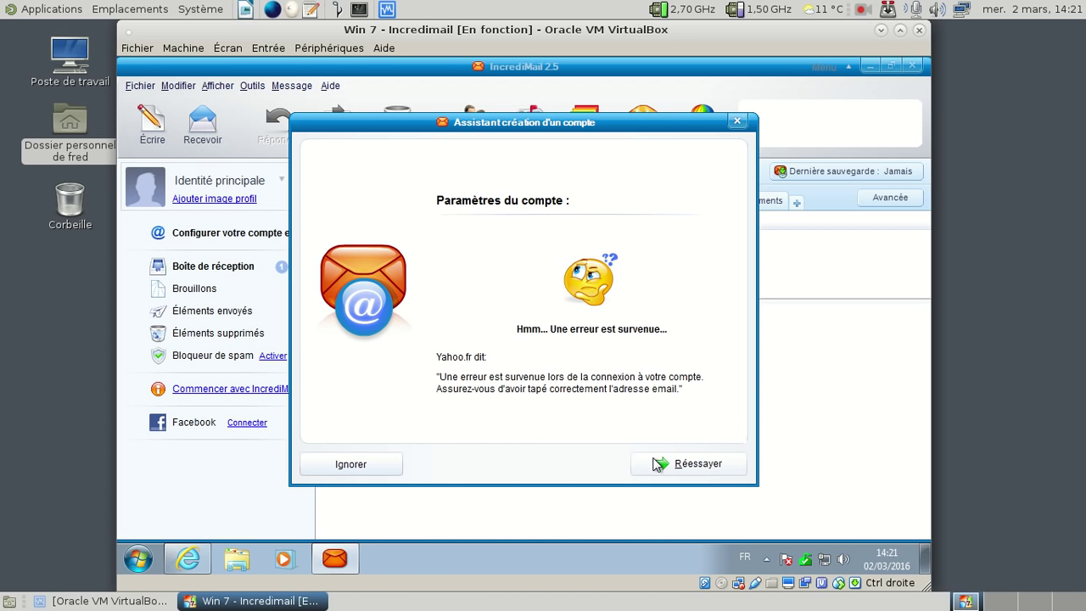
# Step: Ignore the connection failure, finish the wizard, and review then dismiss the authorisation error details
pyautogui.click(356, 465)
pyautogui.click(717, 468)
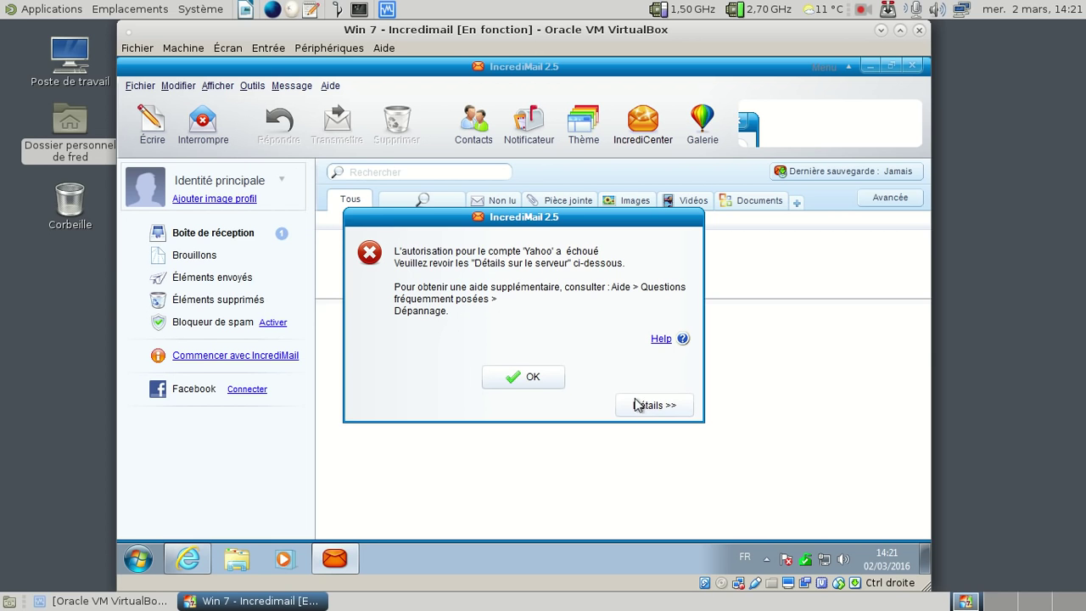
pyautogui.click(670, 407)
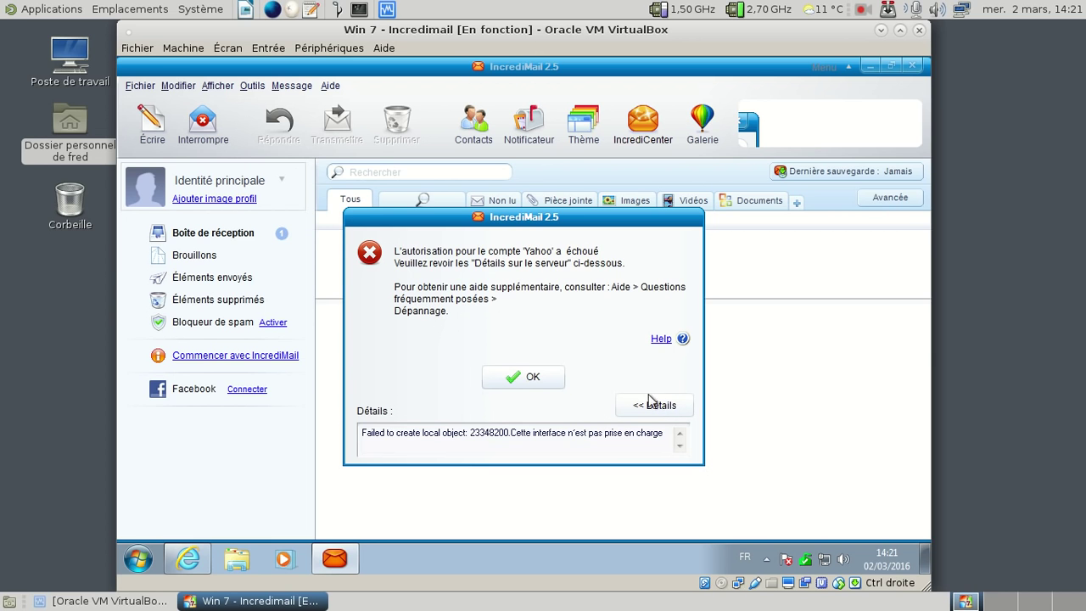
pyautogui.click(560, 378)
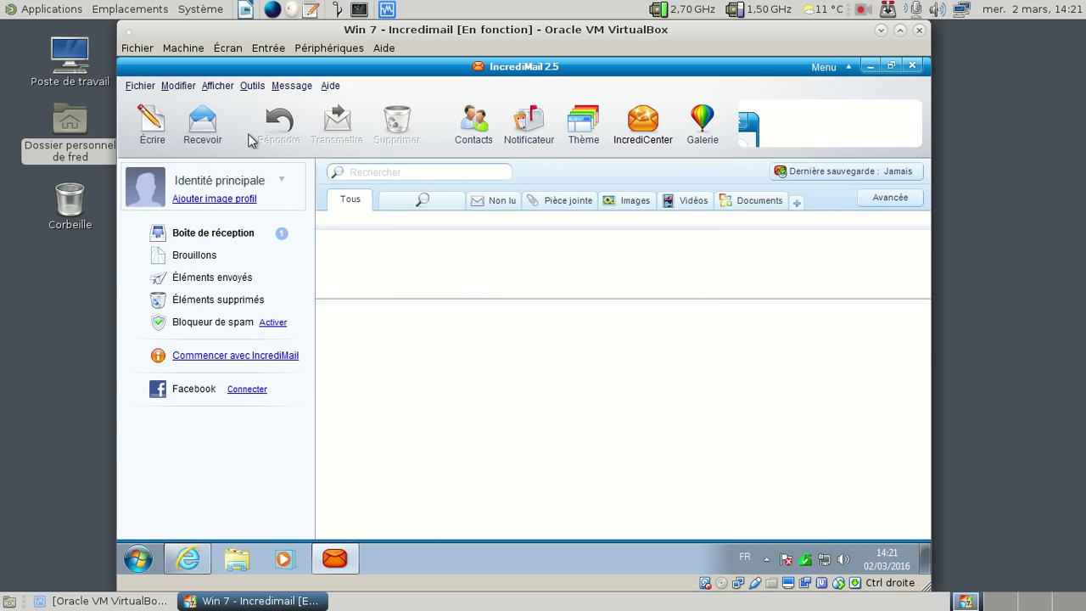
# Step: Delete the Yahoo account from the Outils > Comptes email list
pyautogui.click(259, 88)
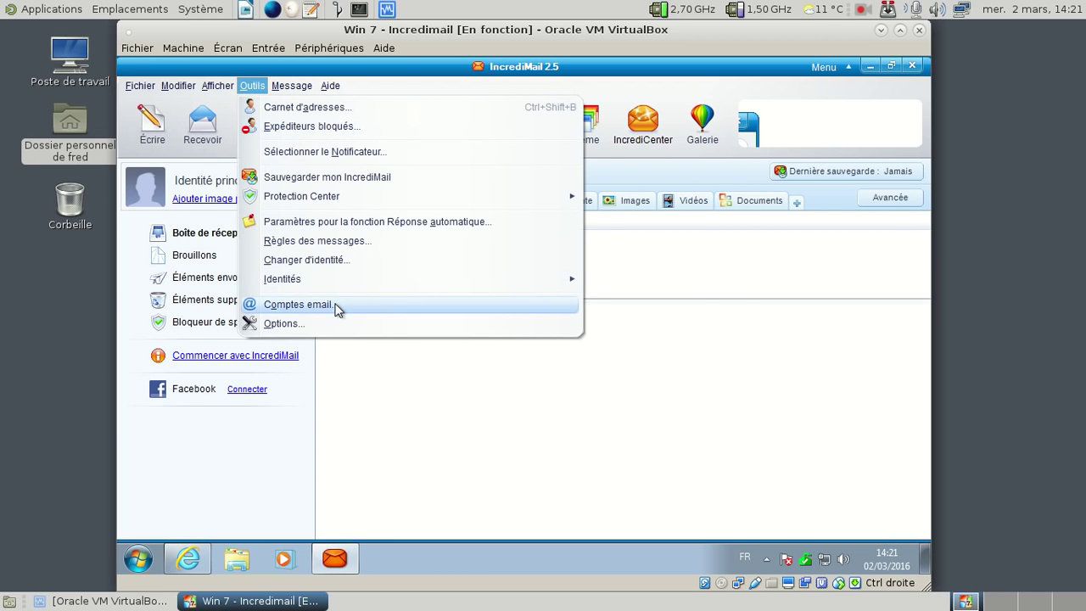
pyautogui.click(337, 305)
pyautogui.click(679, 273)
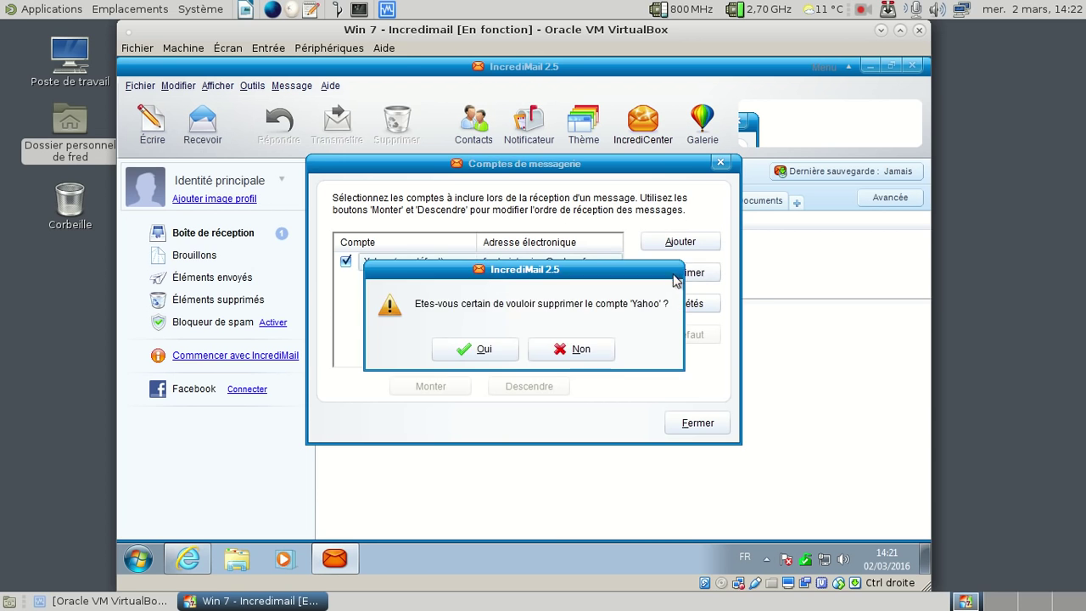
pyautogui.click(504, 349)
# Step: Add a free.fr account under Autre with its address and password, then close the accounts list
pyautogui.click(675, 243)
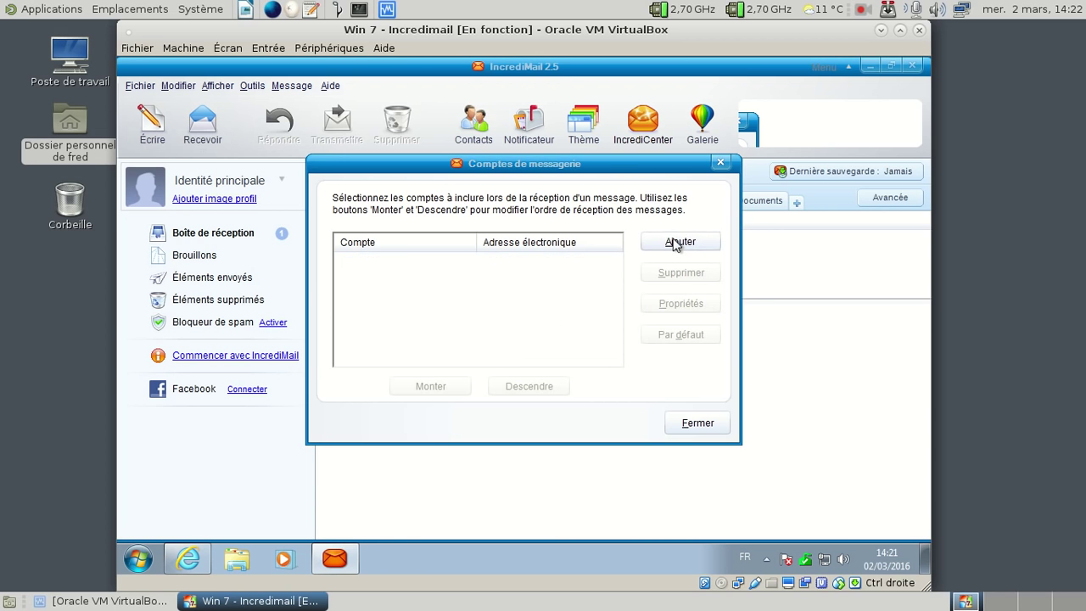
pyautogui.click(544, 394)
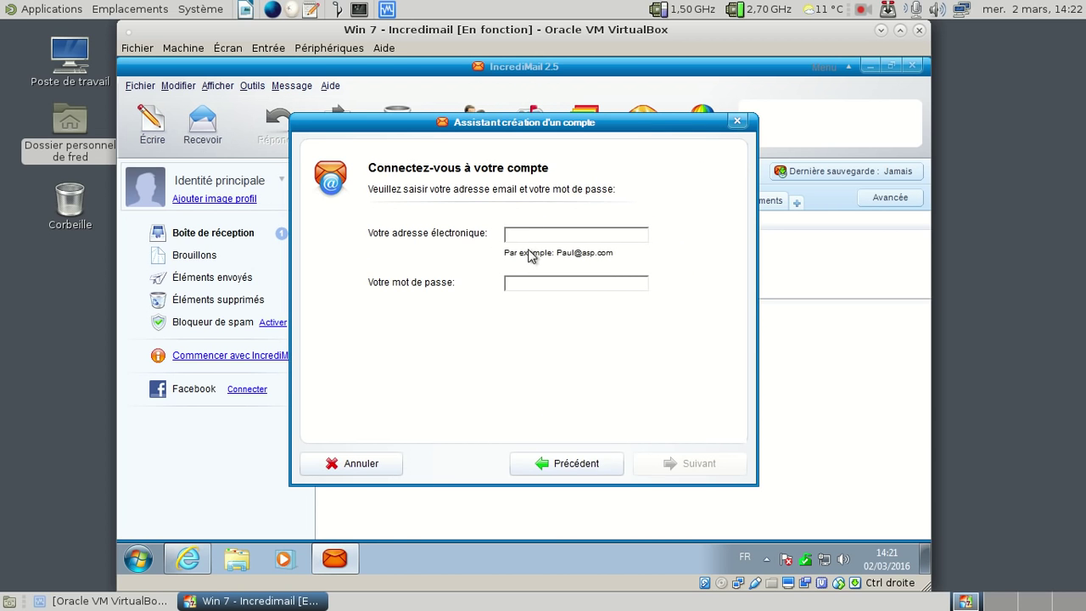
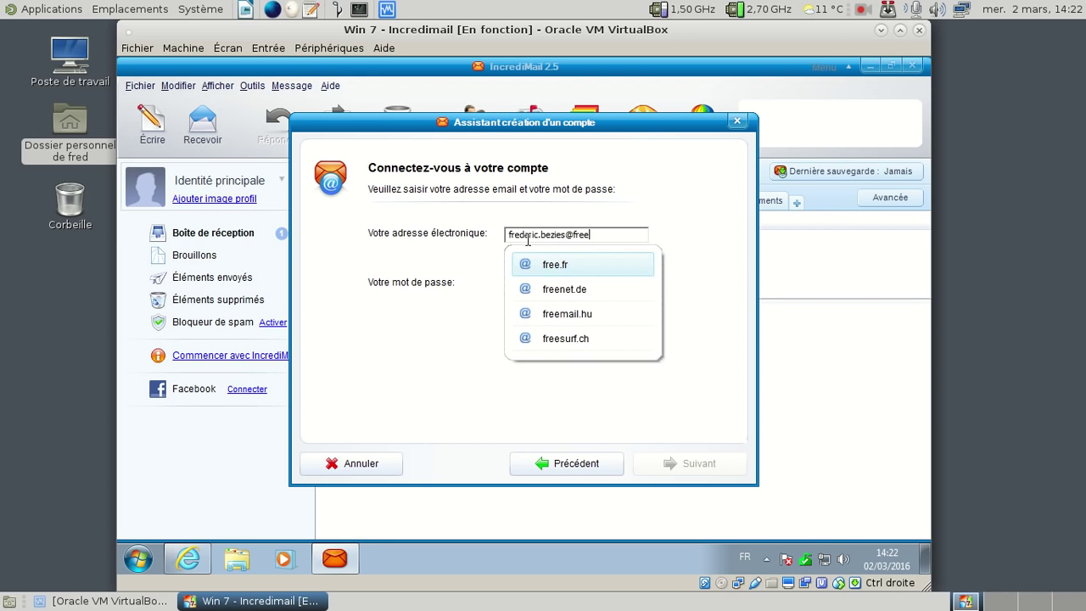
pyautogui.press('Tab')
pyautogui.write('***')
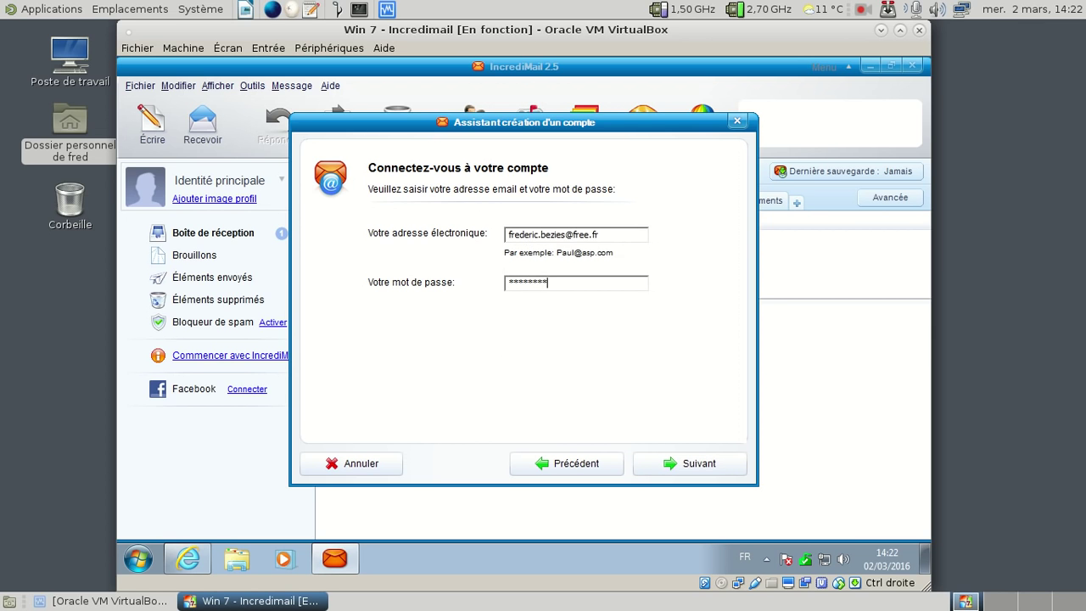
pyautogui.click(669, 459)
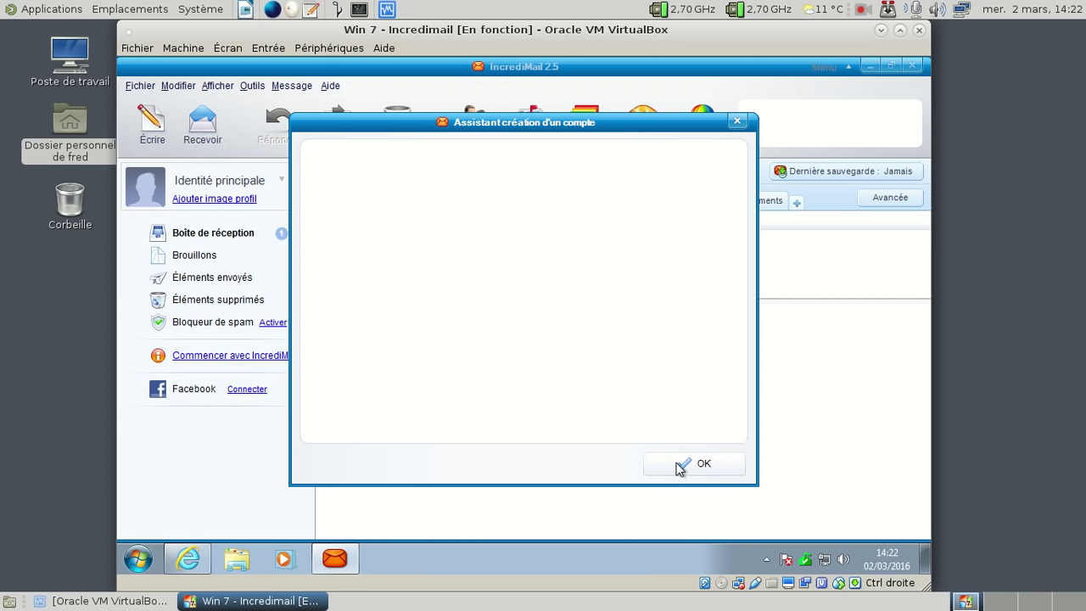
pyautogui.click(678, 469)
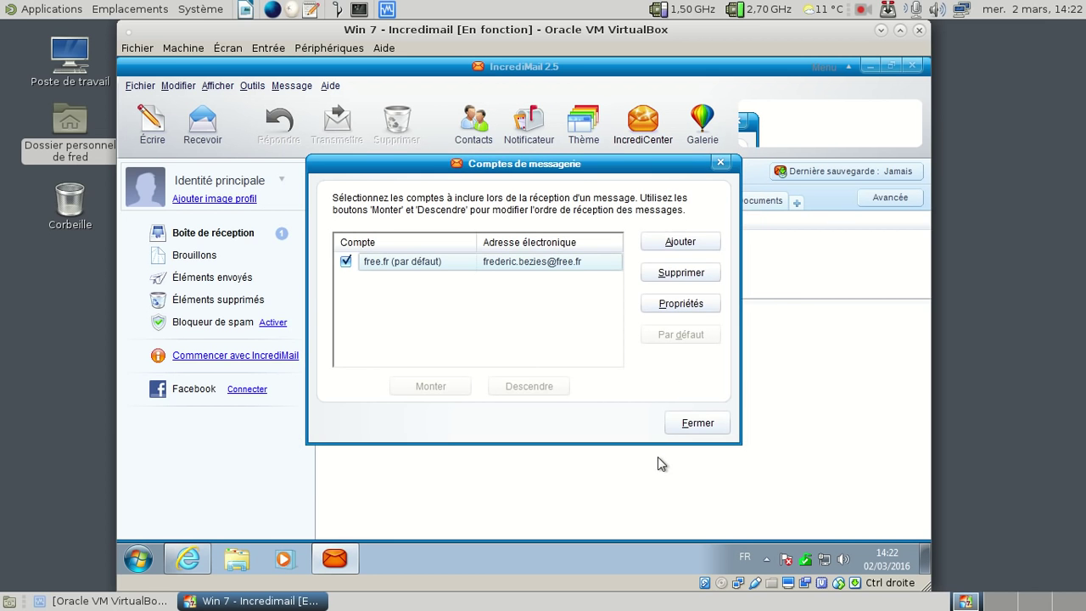
pyautogui.click(689, 422)
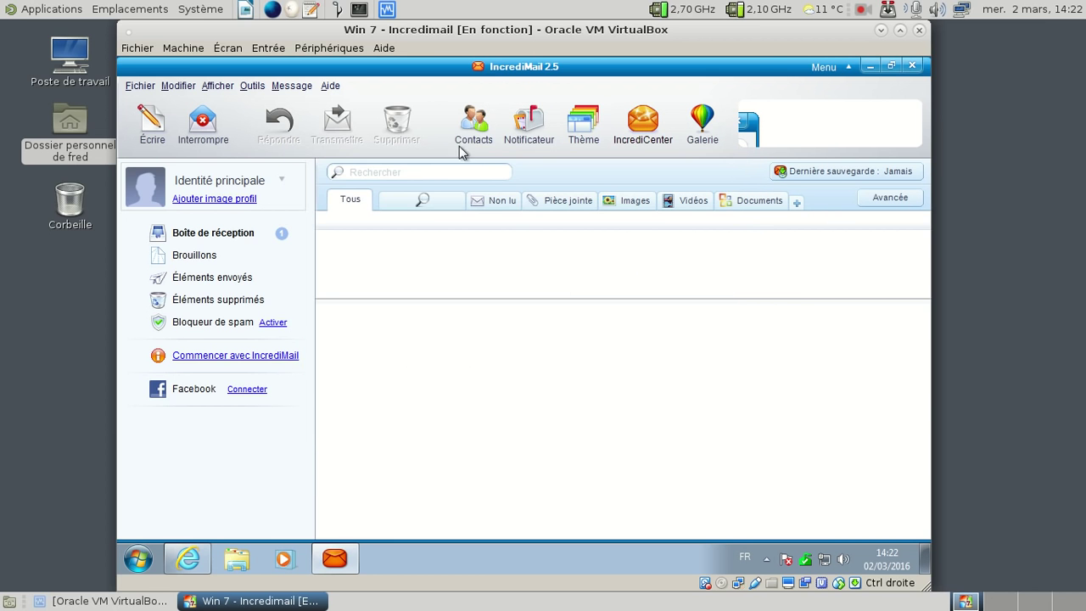
# Step: Check for updates from A propos de IncrediMail 2.5 and confirm it is the latest version
pyautogui.click(330, 86)
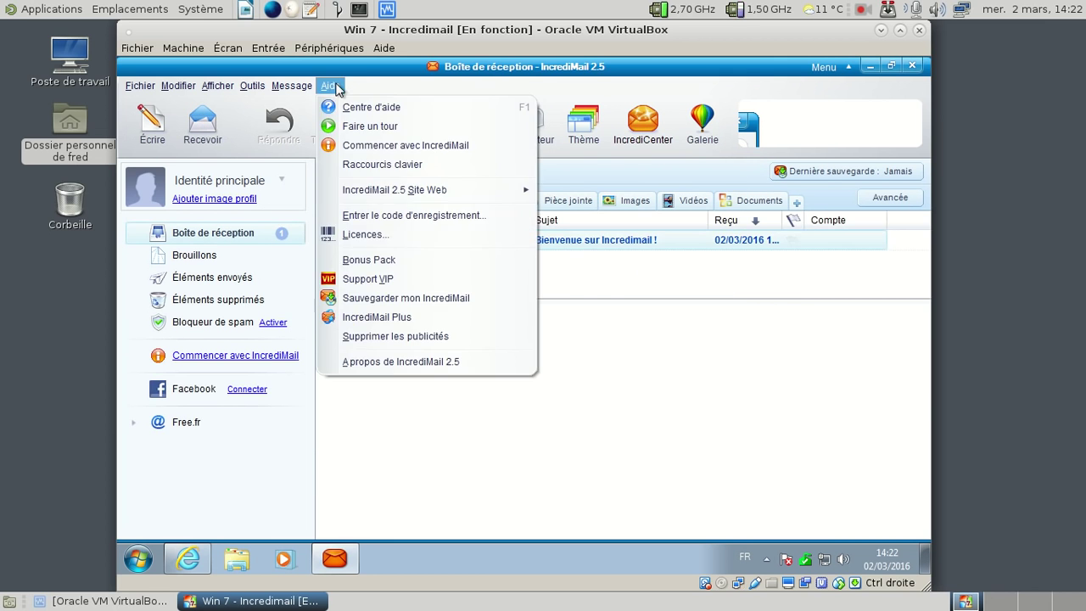
pyautogui.click(402, 357)
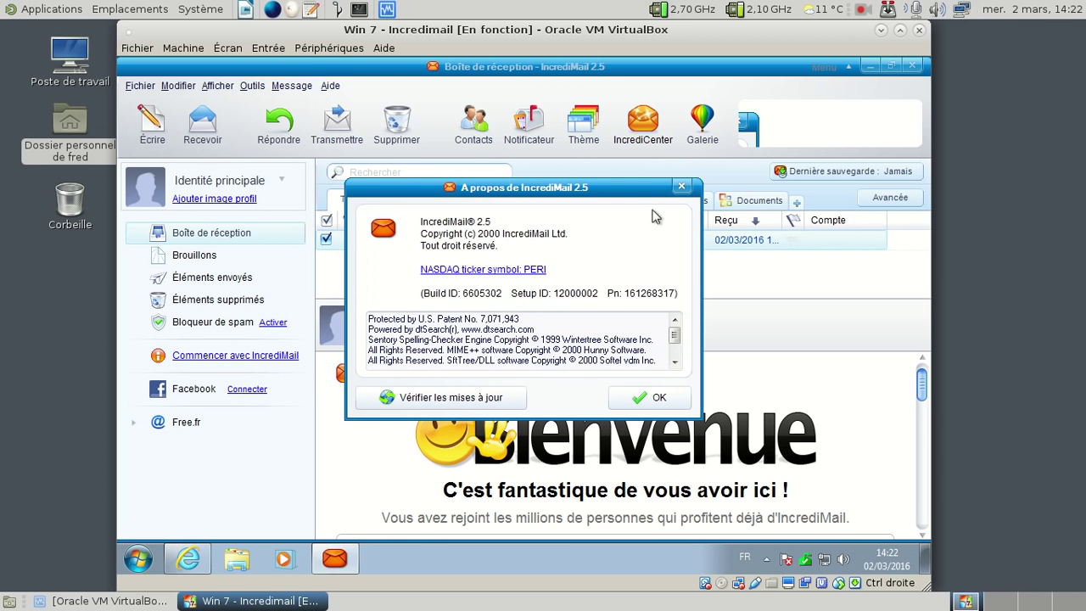
pyautogui.click(456, 397)
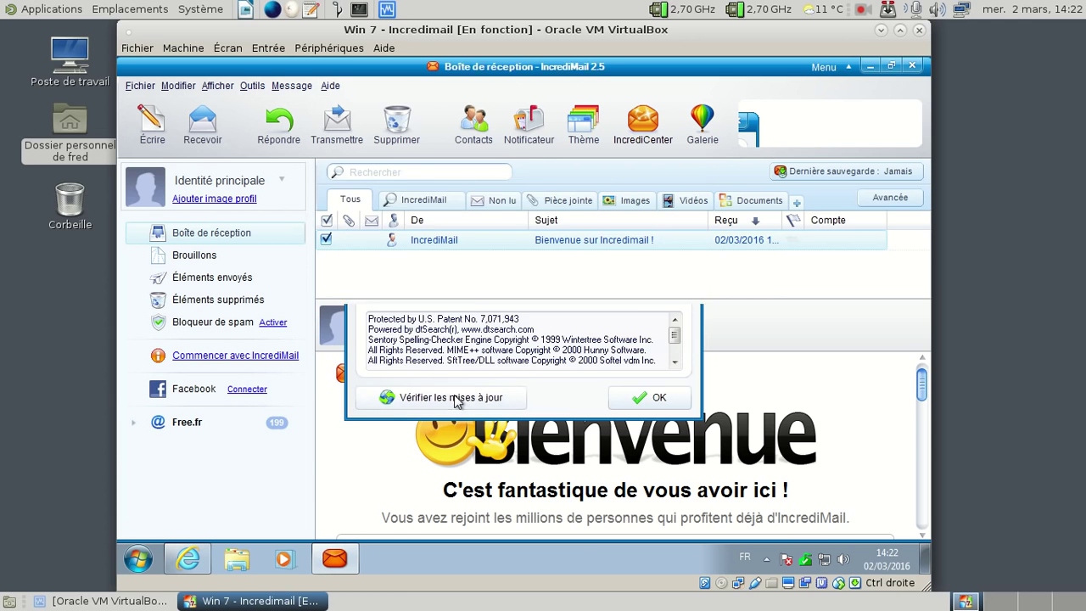
pyautogui.click(523, 349)
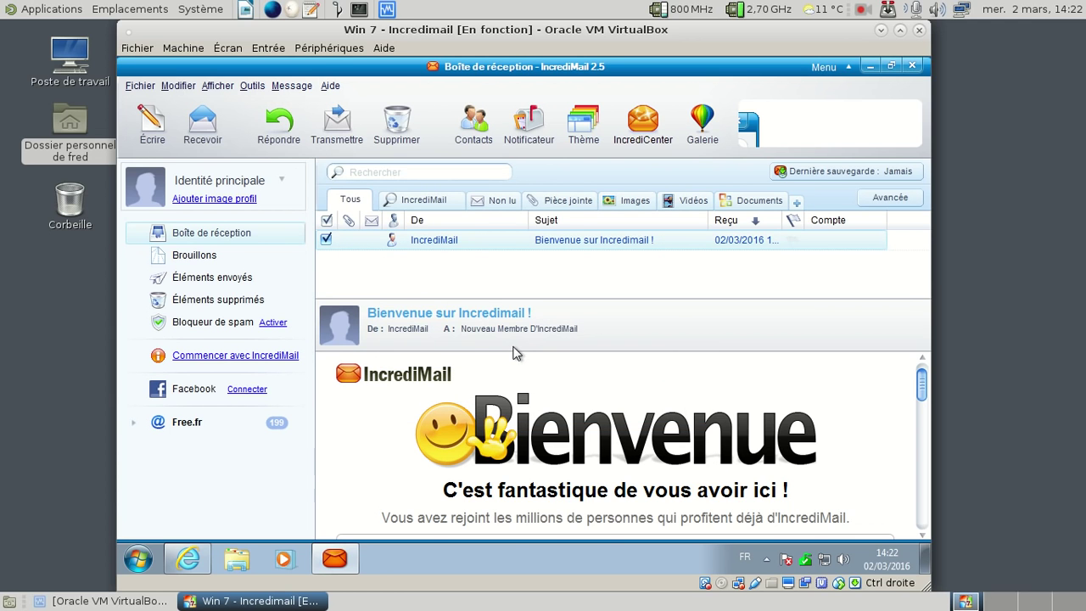
# Step: Close the inbox window and quit IncrediMail completely via the Start menu jump list
pyautogui.click(912, 67)
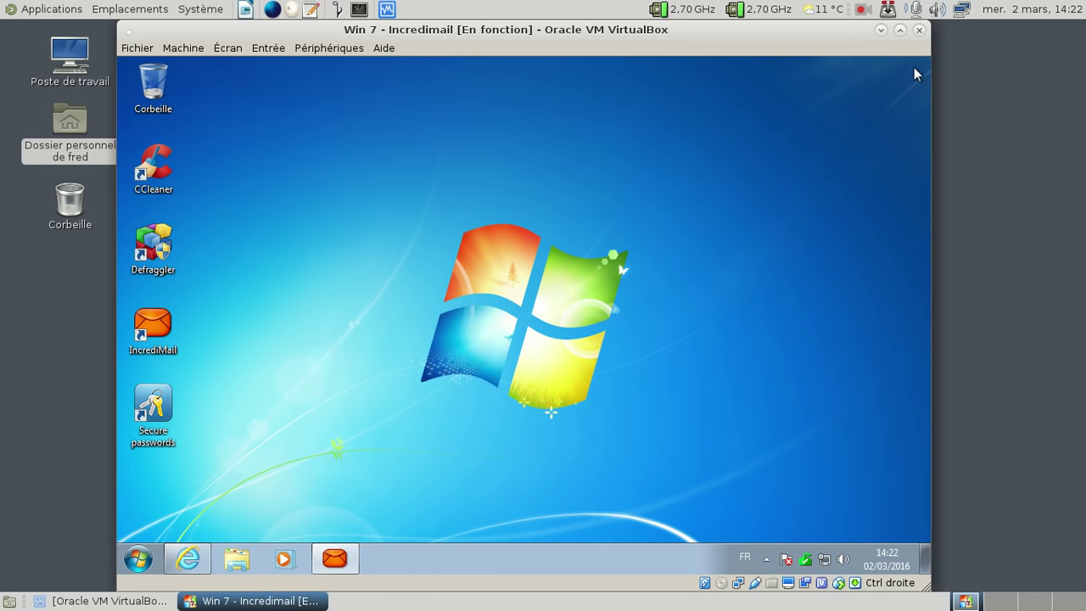
pyautogui.click(339, 557)
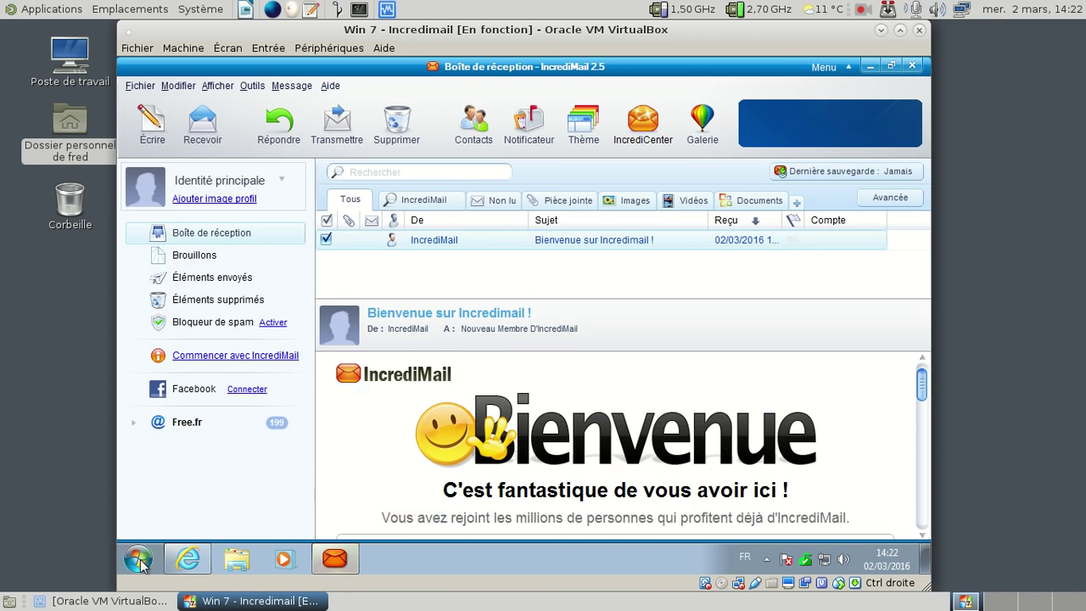
pyautogui.click(138, 558)
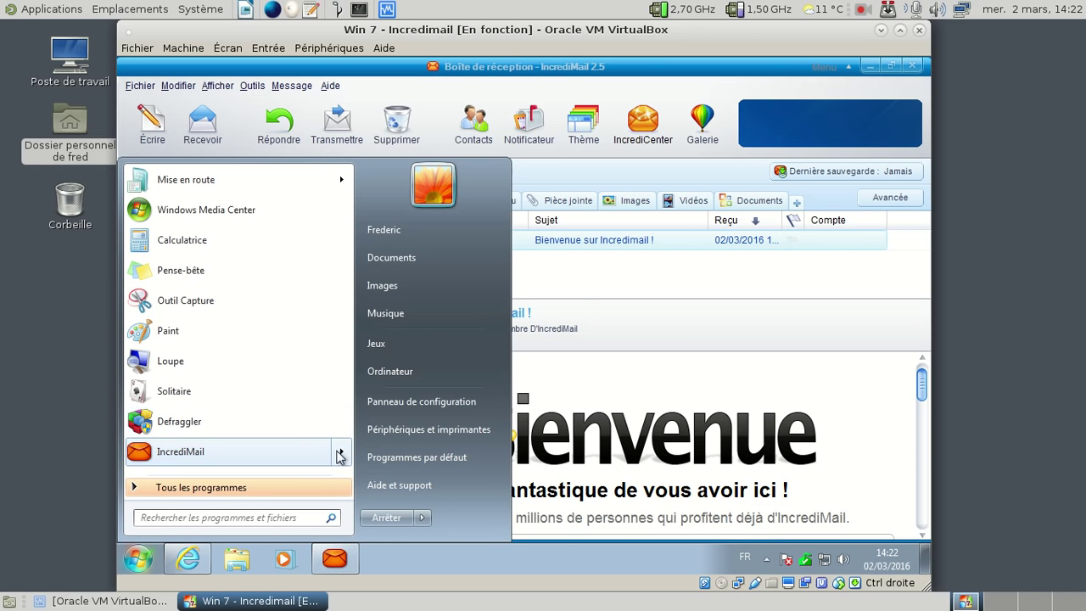
pyautogui.moveTo(342, 456)
pyautogui.click(432, 353)
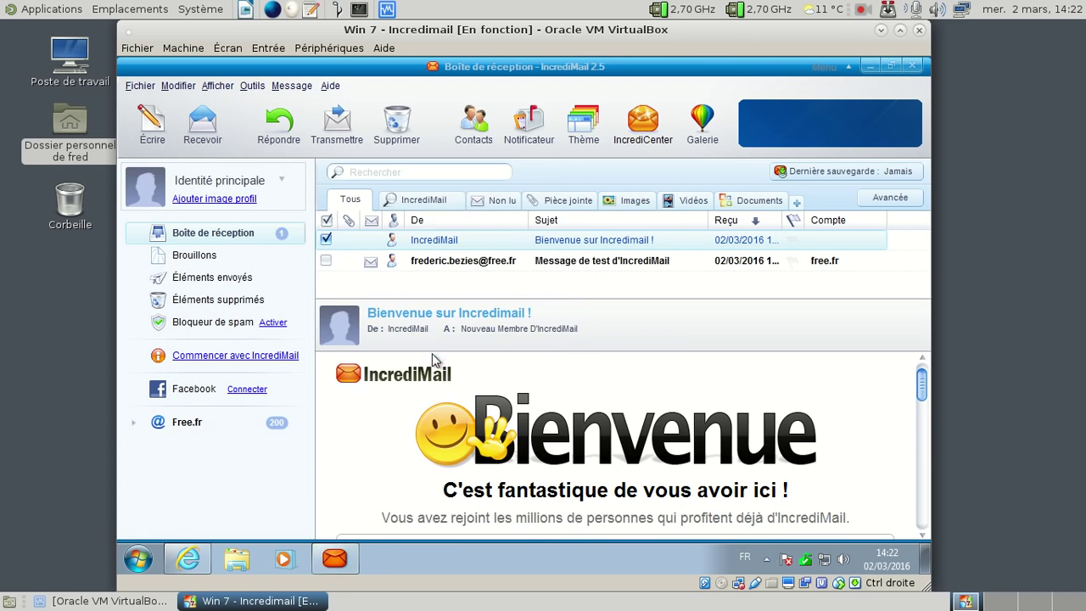
# Step: Trim the thank-you page URL in Internet Explorer down to incredimail.com and load it
pyautogui.click(188, 558)
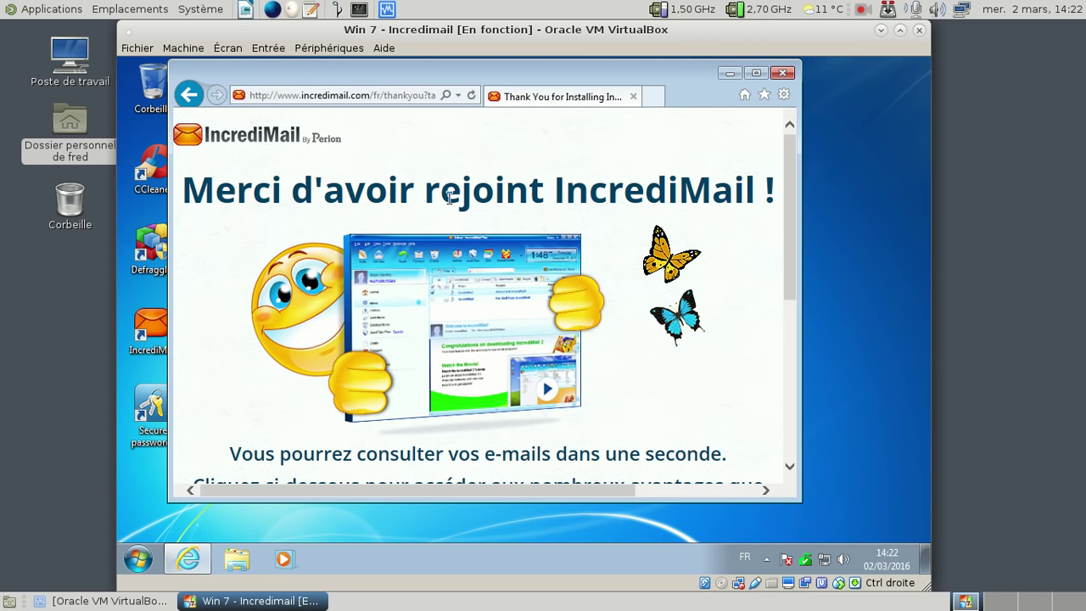
pyautogui.scroll(-5, 655, 308)
pyautogui.scroll(3, 655, 308)
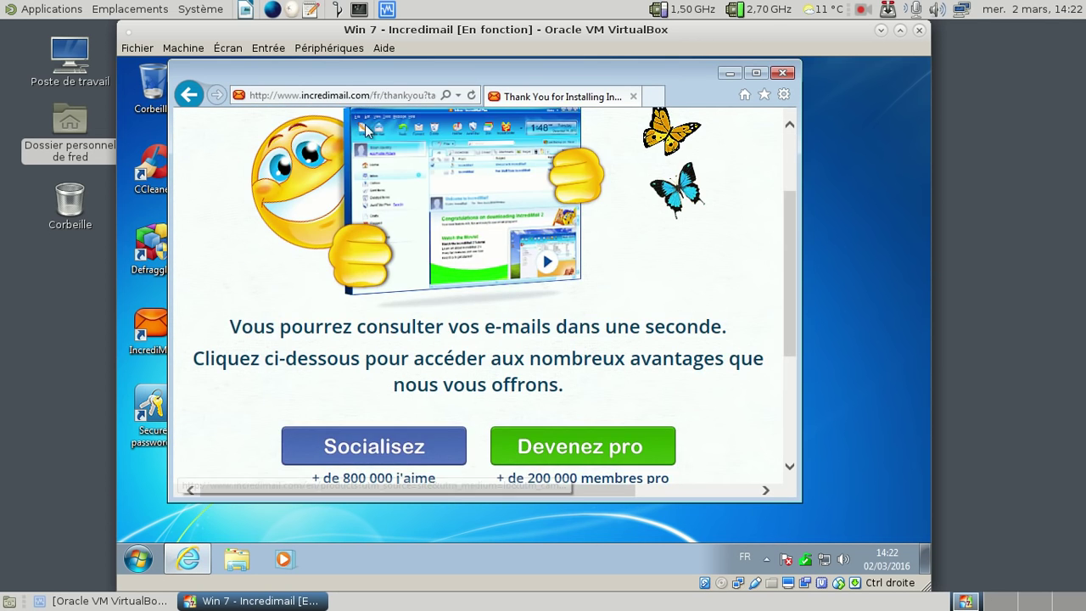
pyautogui.click(381, 94)
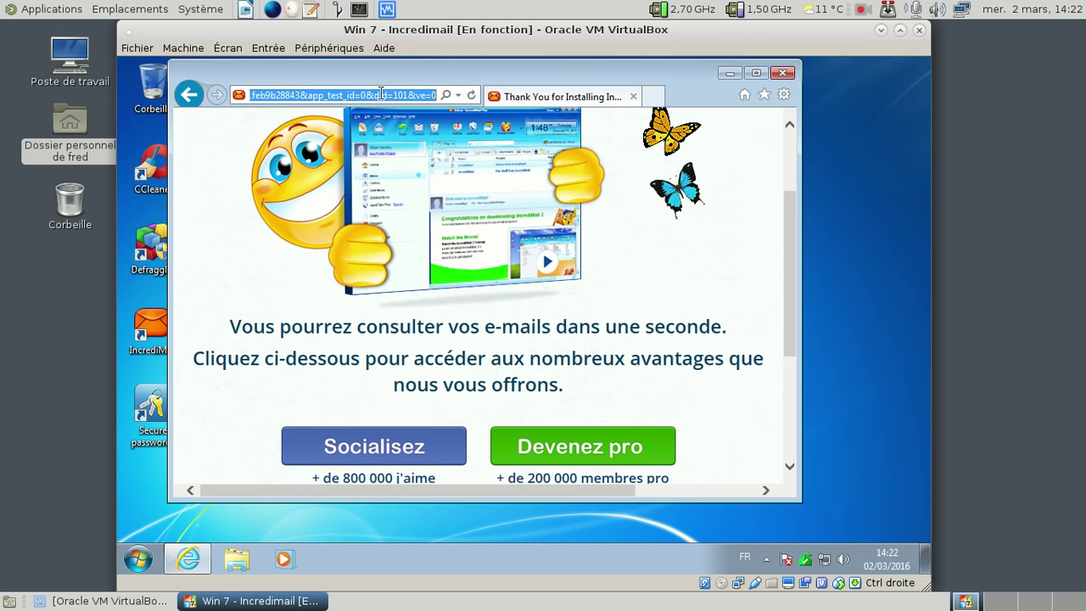
pyautogui.press('End')
pyautogui.press('BackSpace')
pyautogui.press('BackSpace')
pyautogui.press('BackSpace')
pyautogui.press('BackSpace')
pyautogui.press('BackSpace')
pyautogui.press('Left')
pyautogui.press('Left')
pyautogui.press('Left')
pyautogui.press('Left')
pyautogui.press('Left')
pyautogui.press('Left')
pyautogui.press('Left')
pyautogui.press('Left')
pyautogui.press('Left')
pyautogui.press('Left')
pyautogui.press('Left')
pyautogui.press('Left')
pyautogui.press('Left')
pyautogui.press('Left')
pyautogui.press('Left')
pyautogui.press('Left')
pyautogui.press('Left')
pyautogui.press('Left')
pyautogui.press('Left')
pyautogui.press('Left')
pyautogui.press('Left')
pyautogui.press('Left')
pyautogui.press('Left')
pyautogui.press('Left')
pyautogui.press('Left')
pyautogui.press('Left')
pyautogui.press('Left')
pyautogui.press('Left')
pyautogui.press('Left')
pyautogui.press('Left')
pyautogui.press('Left')
pyautogui.press('Left')
pyautogui.press('Left')
pyautogui.press('Left')
pyautogui.press('Left')
pyautogui.press('Left')
pyautogui.press('Left')
pyautogui.press('Left')
pyautogui.press('Left')
pyautogui.press('Left')
pyautogui.press('Left')
pyautogui.press('Left')
pyautogui.press('Left')
pyautogui.press('Left')
pyautogui.press('Left')
pyautogui.press('Left')
pyautogui.press('Left')
pyautogui.press('Left')
pyautogui.press('Left')
pyautogui.press('Left')
pyautogui.press('Left')
pyautogui.press('Left')
pyautogui.press('Left')
pyautogui.press('Left')
pyautogui.press('Left')
pyautogui.press('Left')
pyautogui.press('Left')
pyautogui.press('Left')
pyautogui.press('Left')
pyautogui.press('Left')
pyautogui.press('Left')
pyautogui.press('Left')
pyautogui.press('Left')
pyautogui.press('Left')
pyautogui.press('Left')
pyautogui.press('Left')
pyautogui.press('Left')
pyautogui.press('Left')
pyautogui.press('BackSpace')
pyautogui.press('BackSpace')
pyautogui.press('BackSpace')
pyautogui.press('BackSpace')
pyautogui.press('BackSpace')
pyautogui.press('BackSpace')
pyautogui.press('BackSpace')
pyautogui.press('BackSpace')
pyautogui.press('BackSpace')
pyautogui.press('Return')
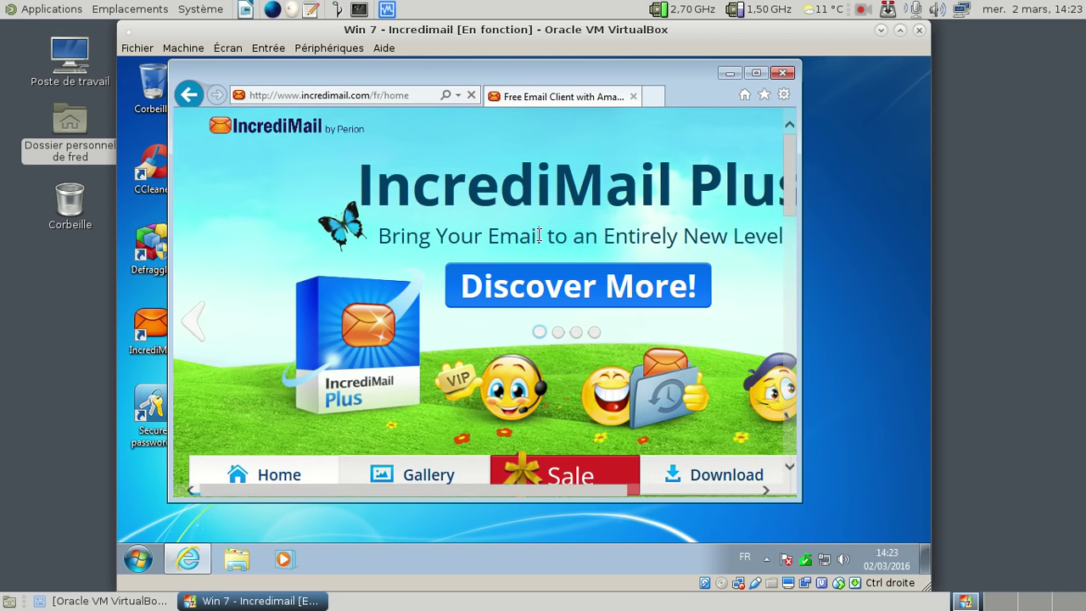
# Step: Follow the update popup link to the IncrediMail 2.5 for Windows download page
pyautogui.scroll(-6, 524, 237)
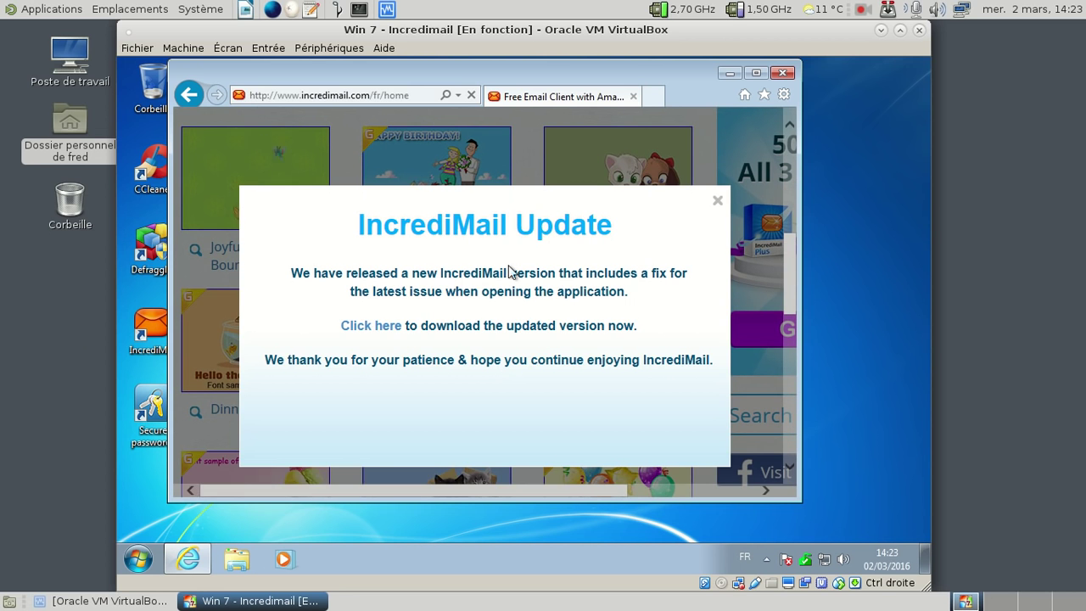
pyautogui.click(372, 330)
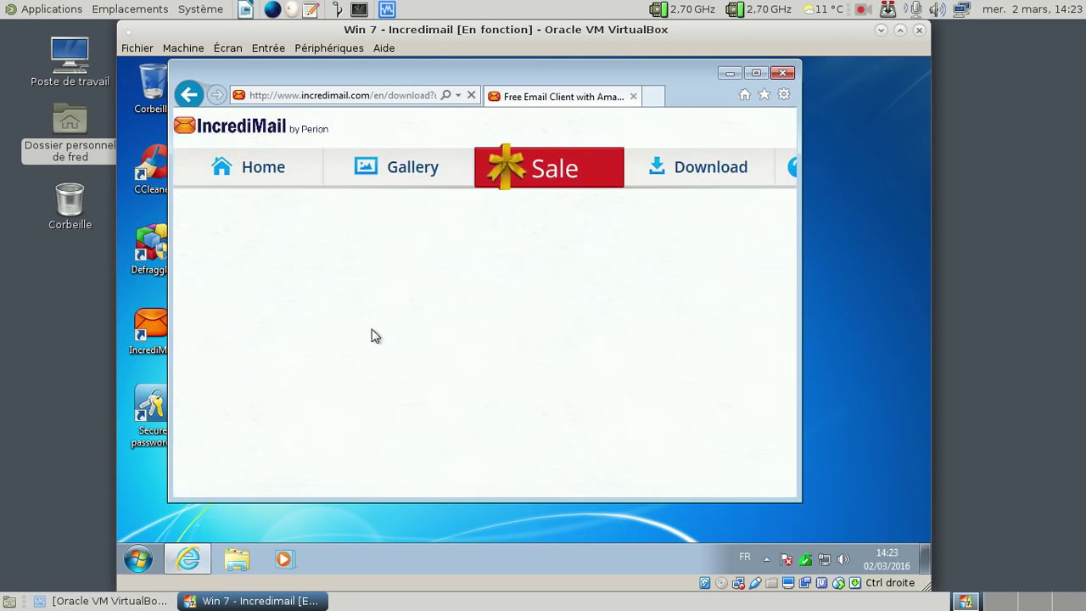
pyautogui.scroll(-10, 371, 334)
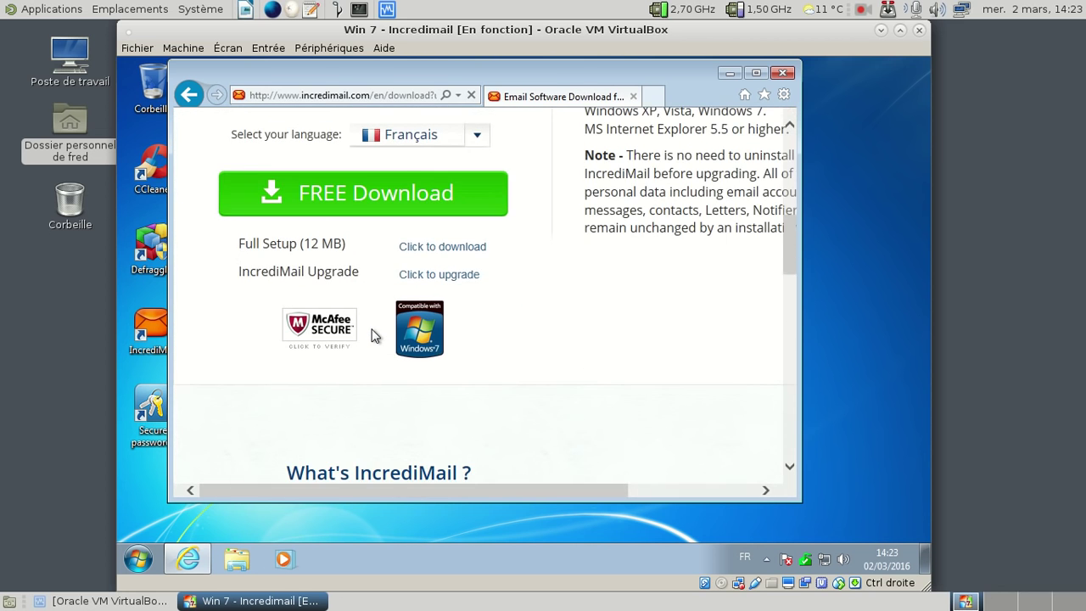
pyautogui.scroll(-8, 372, 335)
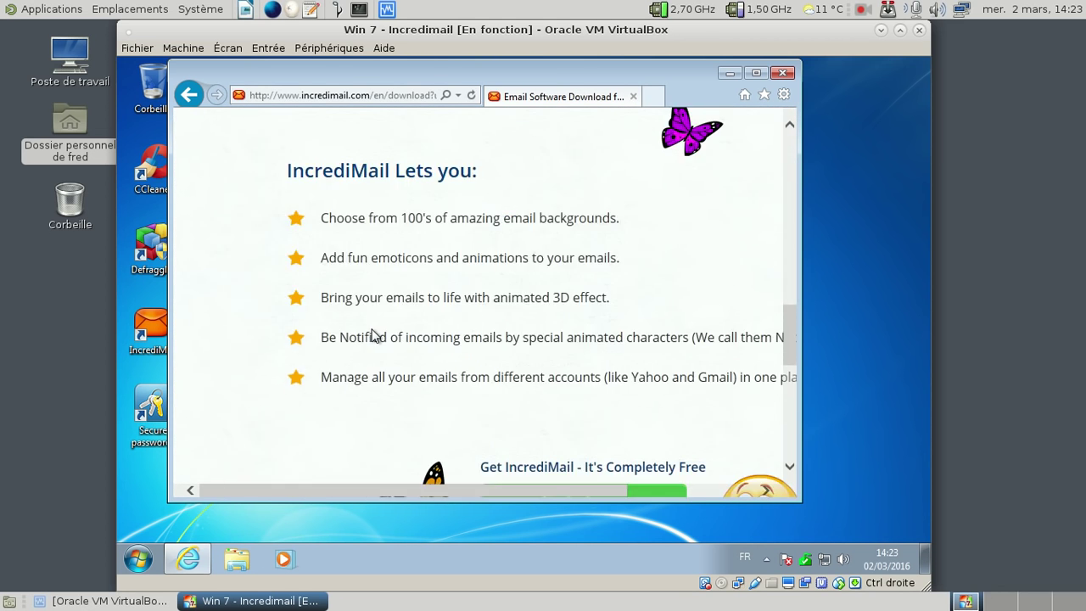
pyautogui.scroll(9, 372, 334)
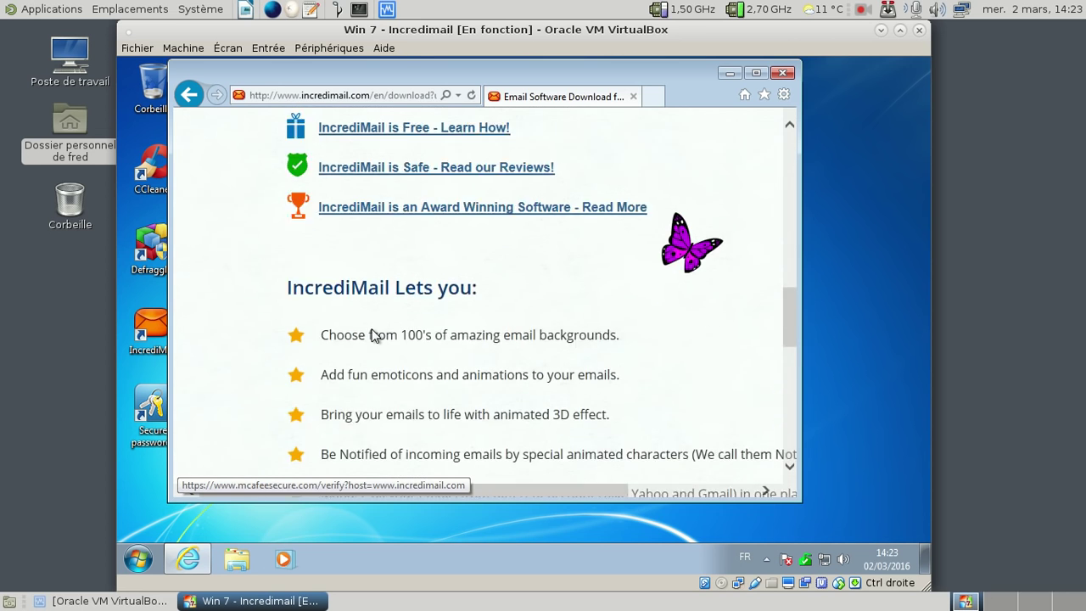
pyautogui.scroll(2, 372, 334)
# Step: Download and run IncrediMailSetup_fr.exe, pause it at 97%, and bring Internet Explorer forward
pyautogui.click(371, 368)
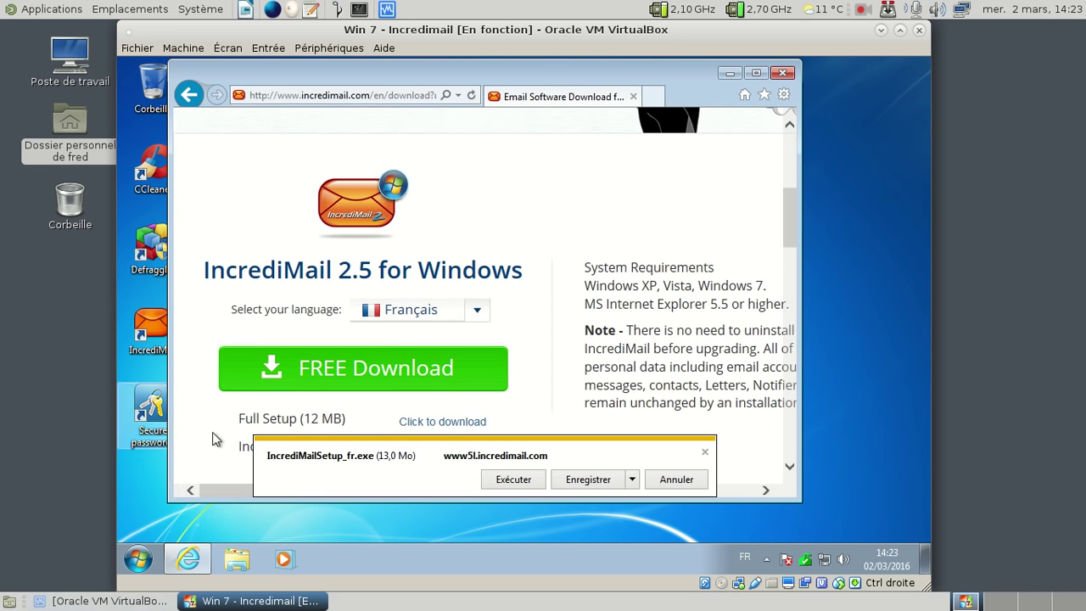
pyautogui.click(500, 484)
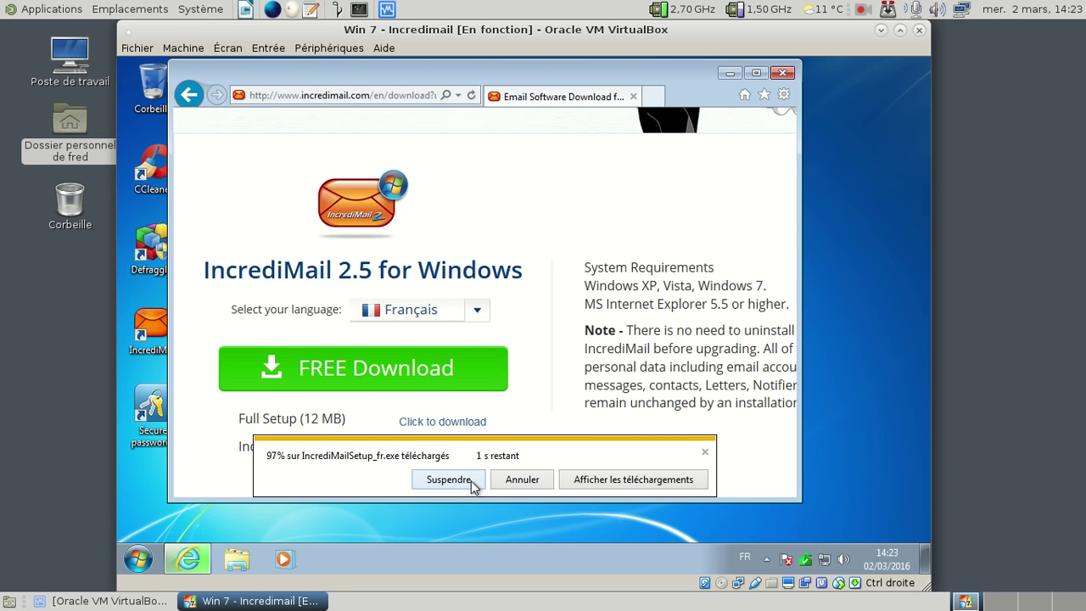
pyautogui.click(469, 480)
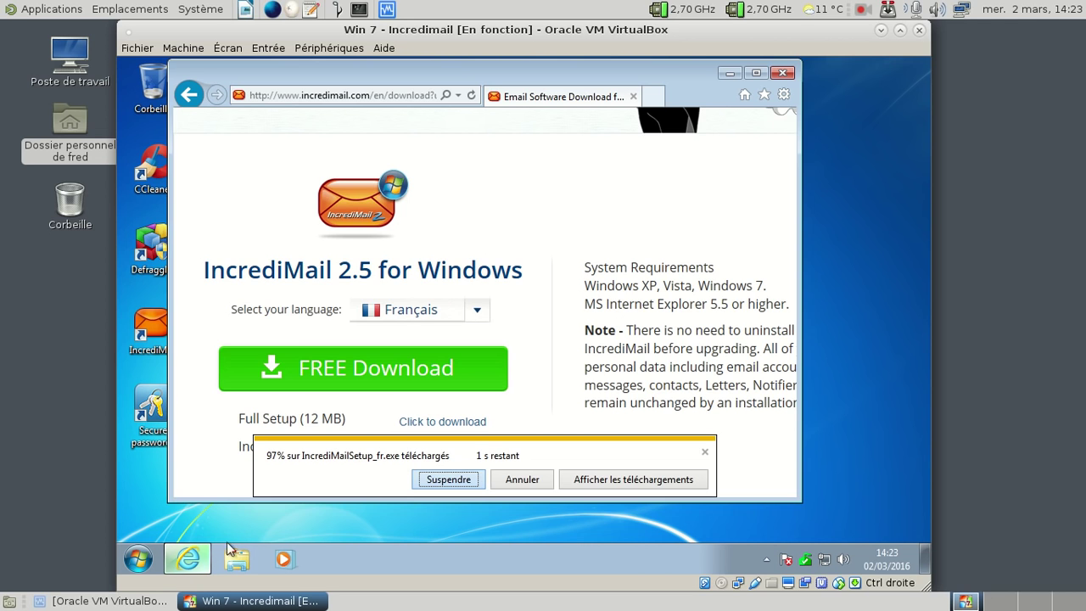
pyautogui.click(203, 558)
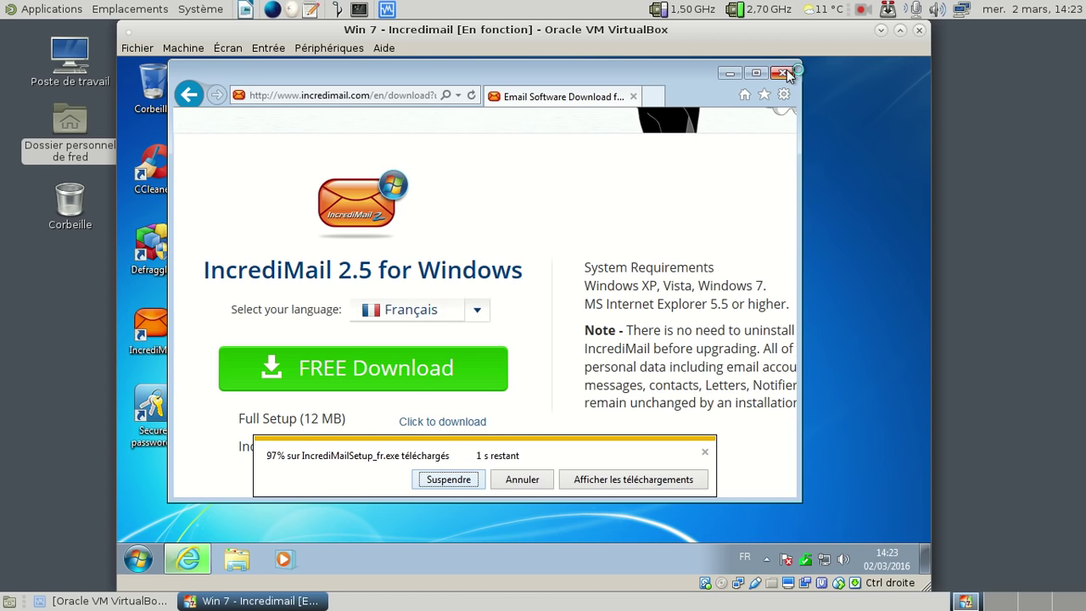
# Step: End the frozen Internet Explorer task from Task Manager and force it to close
pyautogui.hotkey('ctrl', 'alt', 'Delete')
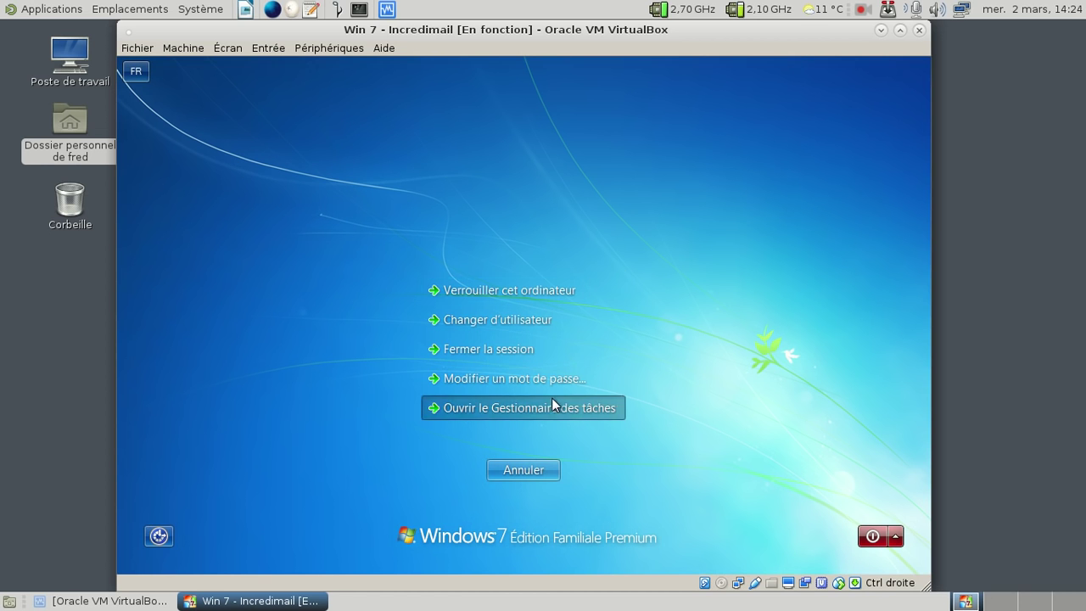
pyautogui.click(553, 404)
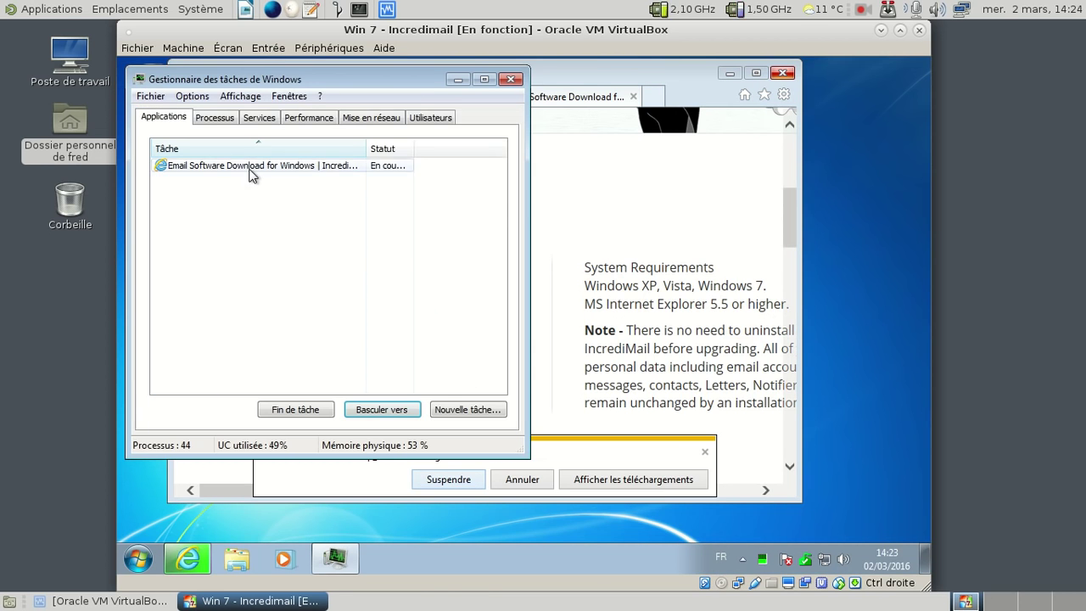
pyautogui.click(249, 168)
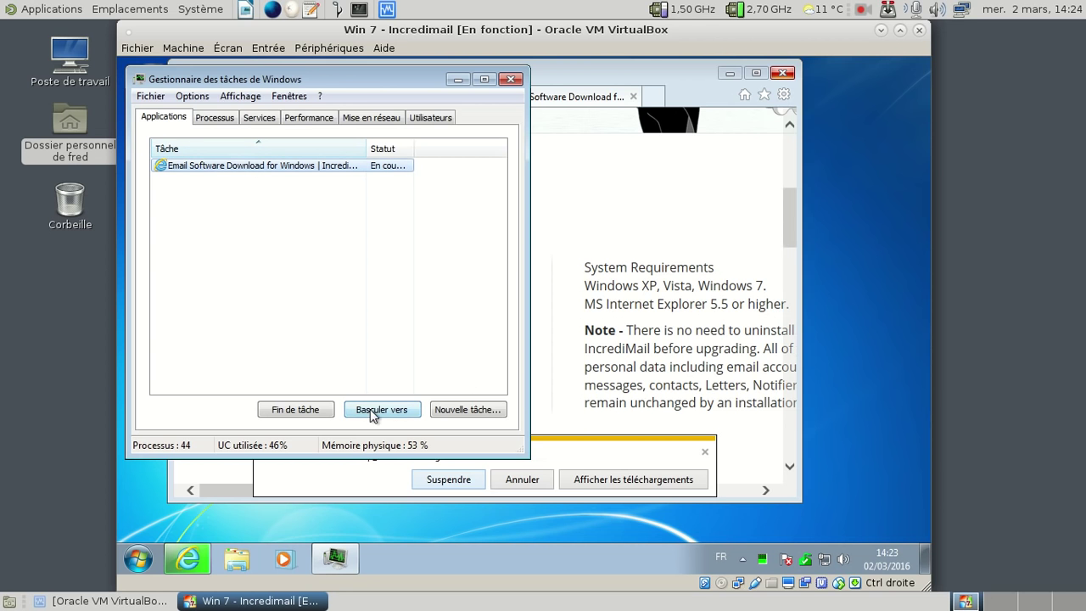
pyautogui.click(312, 413)
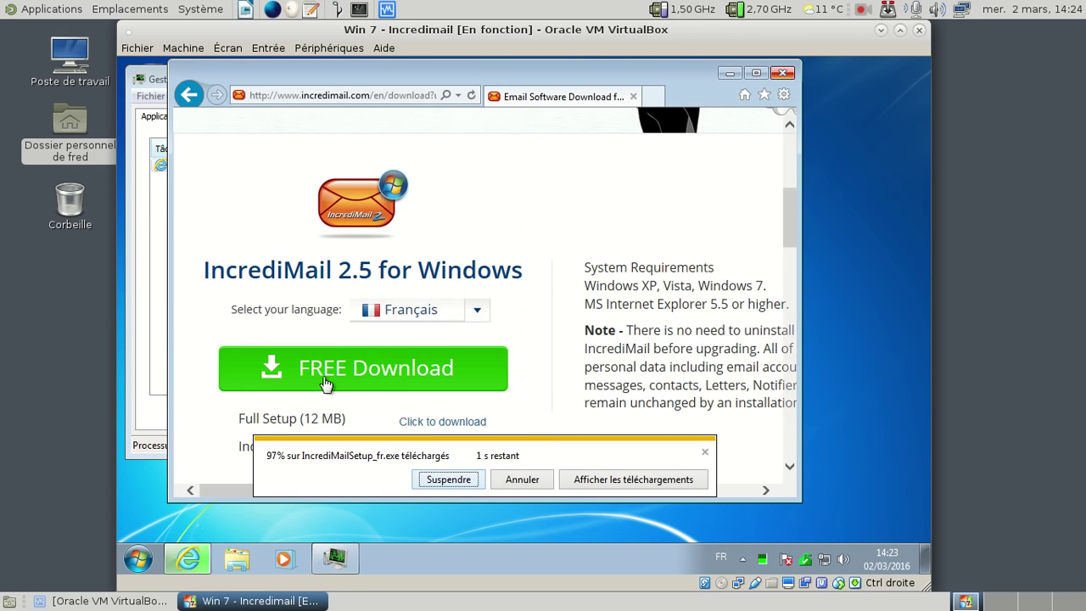
pyautogui.click(155, 76)
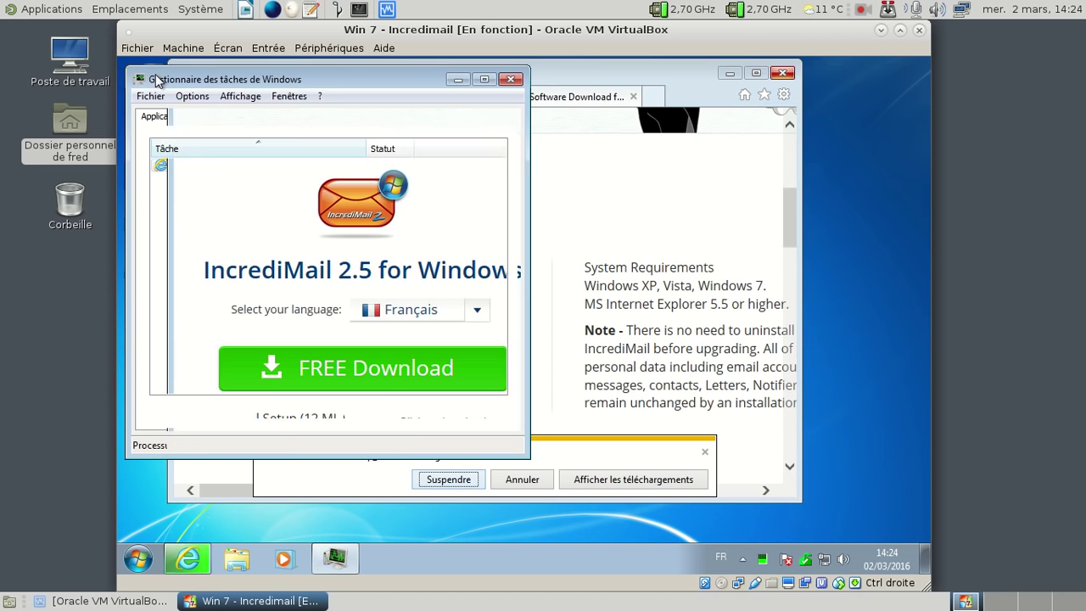
pyautogui.rightClick(263, 165)
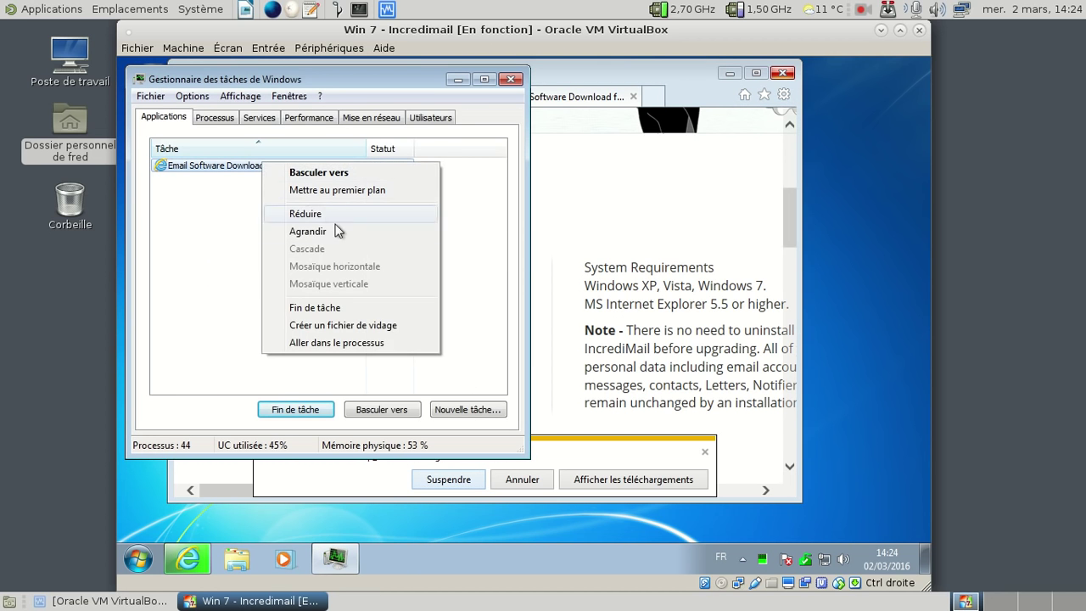
pyautogui.click(484, 379)
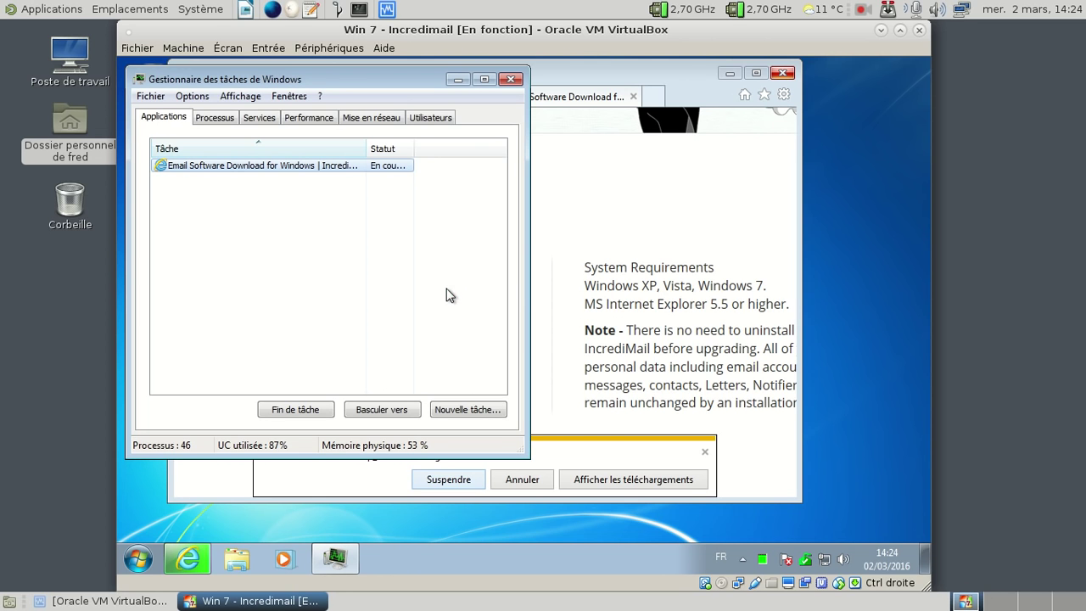
pyautogui.click(585, 246)
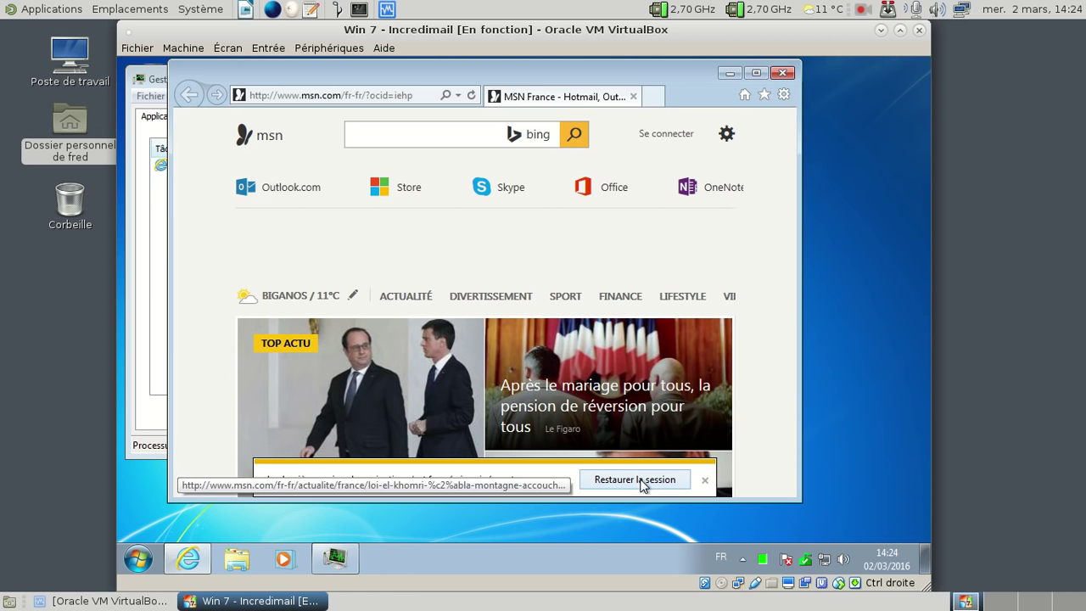
# Step: Restore the IE session, close the MSN tab, rerun the IncrediMail setup download, and raise Task Manager
pyautogui.click(636, 480)
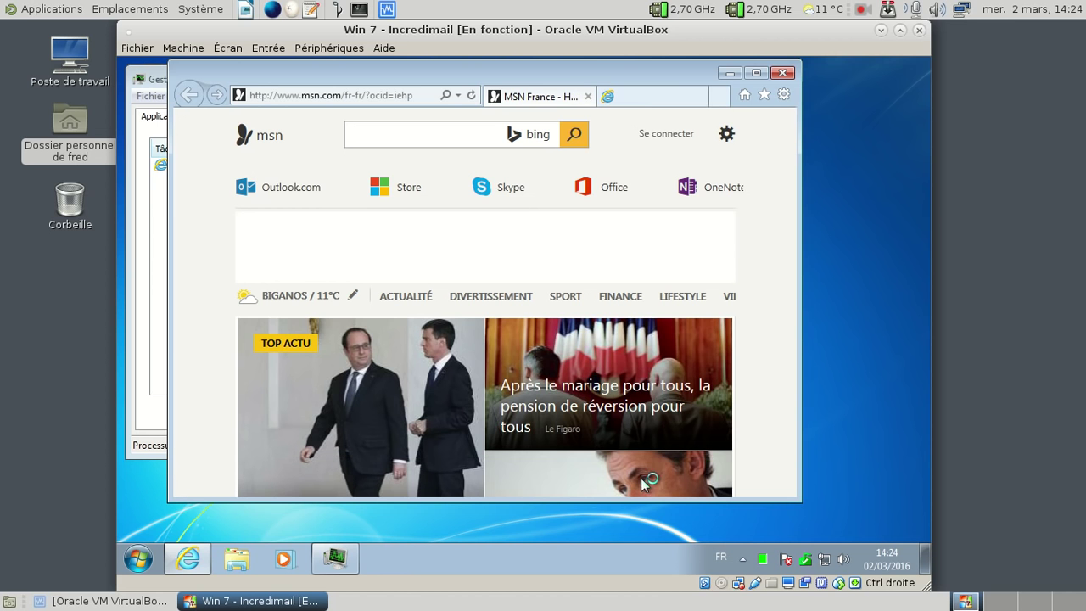
pyautogui.click(588, 97)
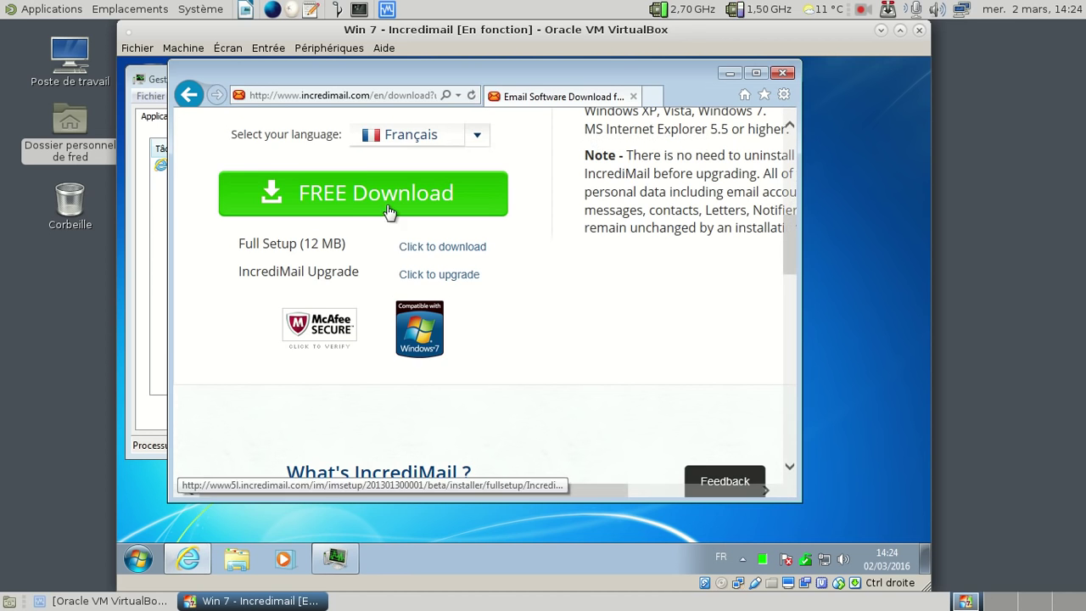
pyautogui.click(386, 204)
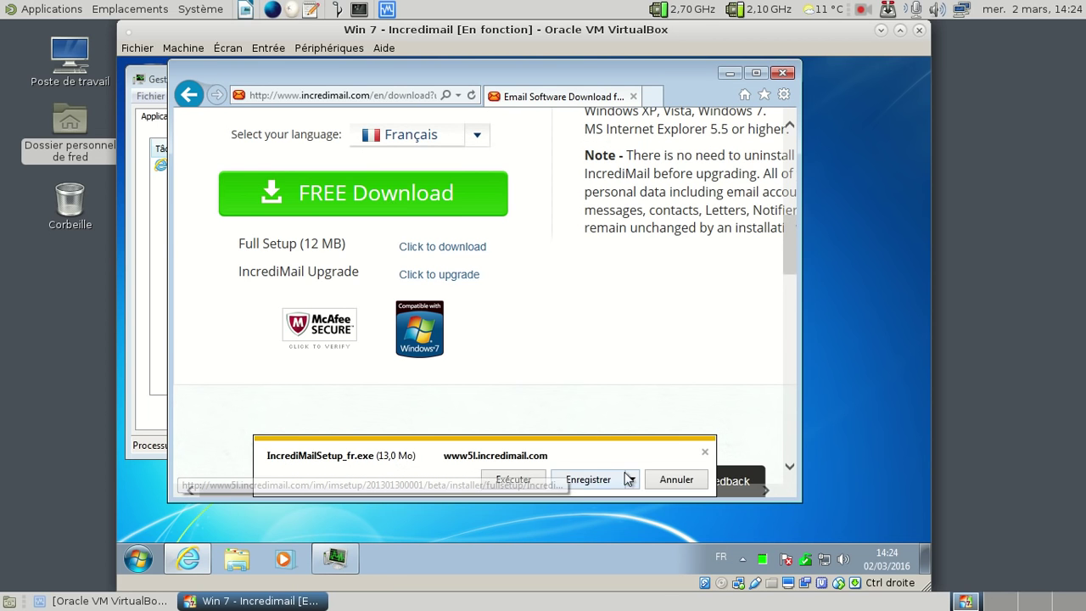
pyautogui.click(531, 479)
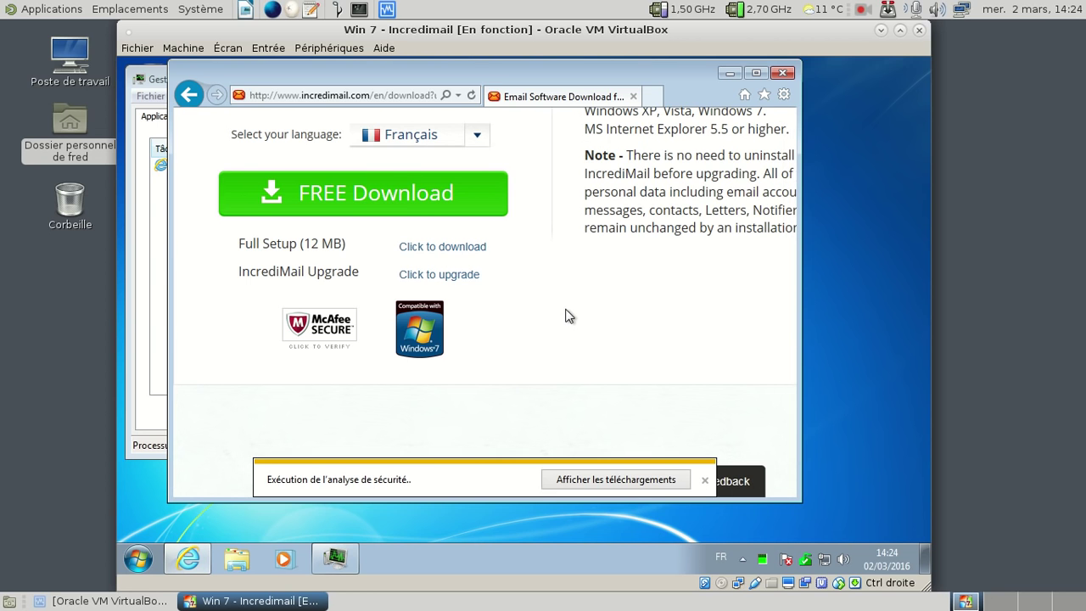
pyautogui.click(149, 291)
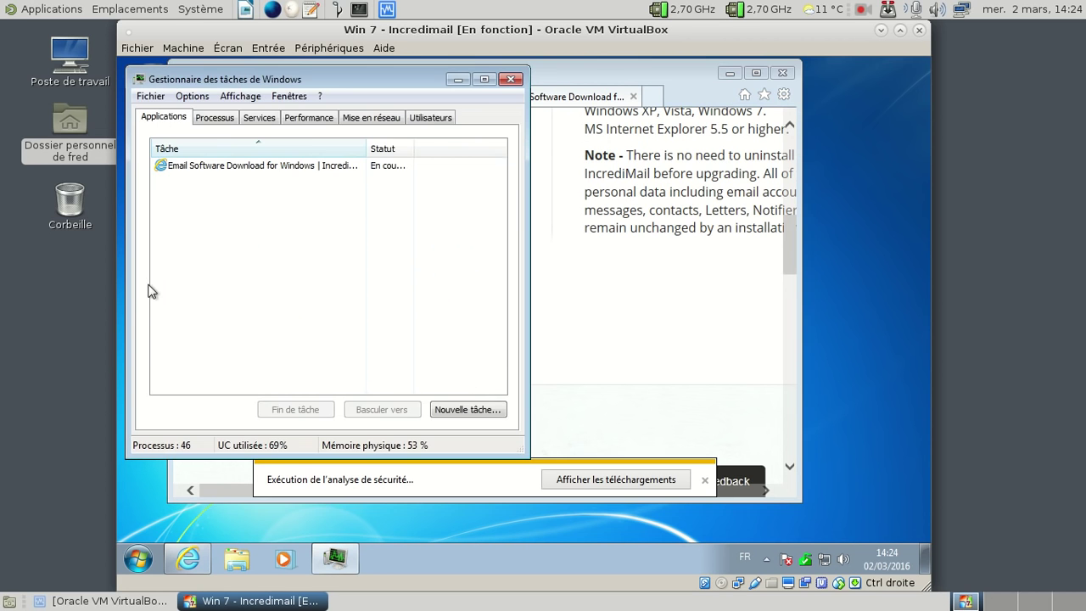
# Step: Close the Windows Task Manager window to reveal the download's security scan
pyautogui.click(510, 79)
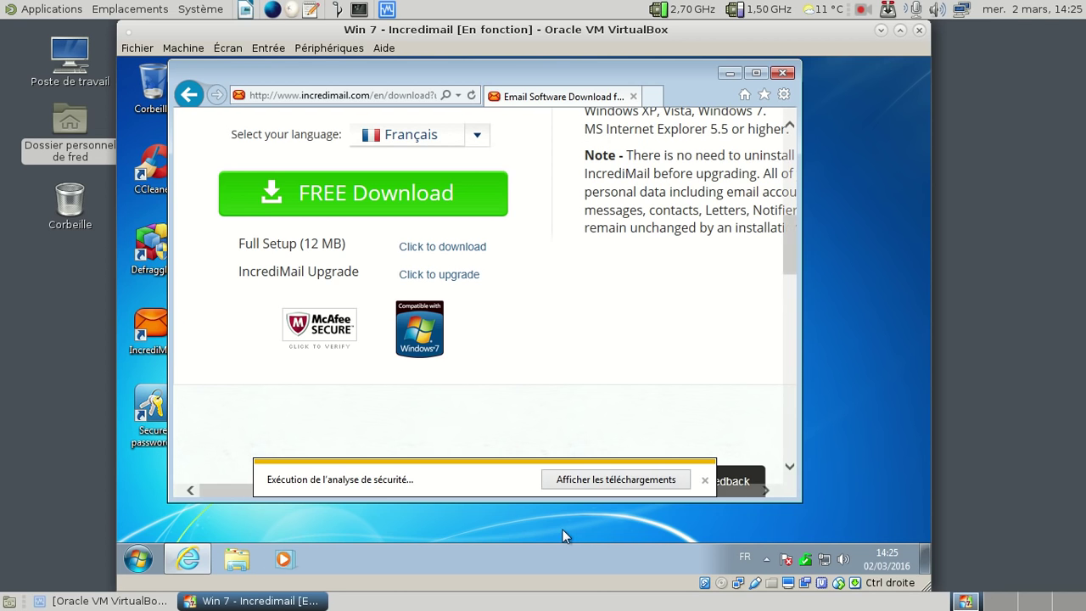
# Step: Start Task Manager, review each of its tabs, then show IE's download list with the installer at 90%
pyautogui.rightClick(552, 559)
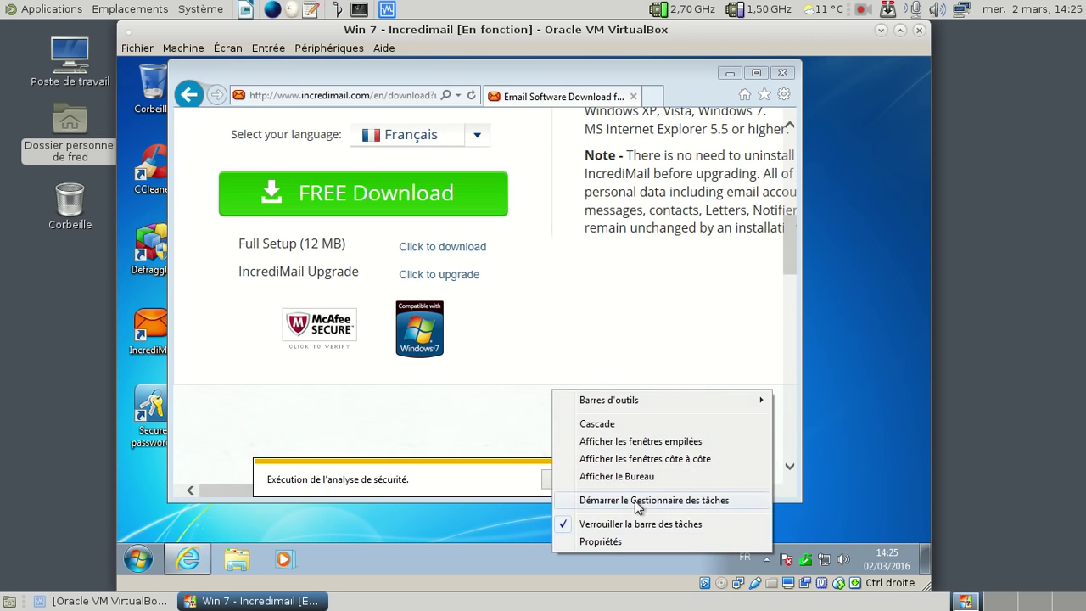
pyautogui.click(634, 501)
pyautogui.click(208, 119)
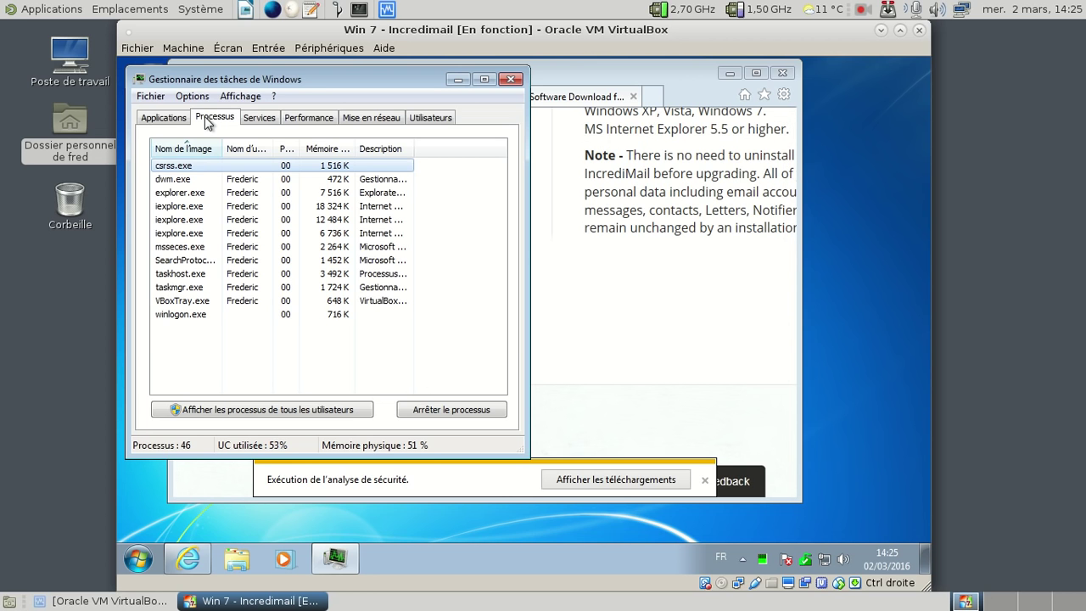
pyautogui.click(272, 120)
pyautogui.click(299, 122)
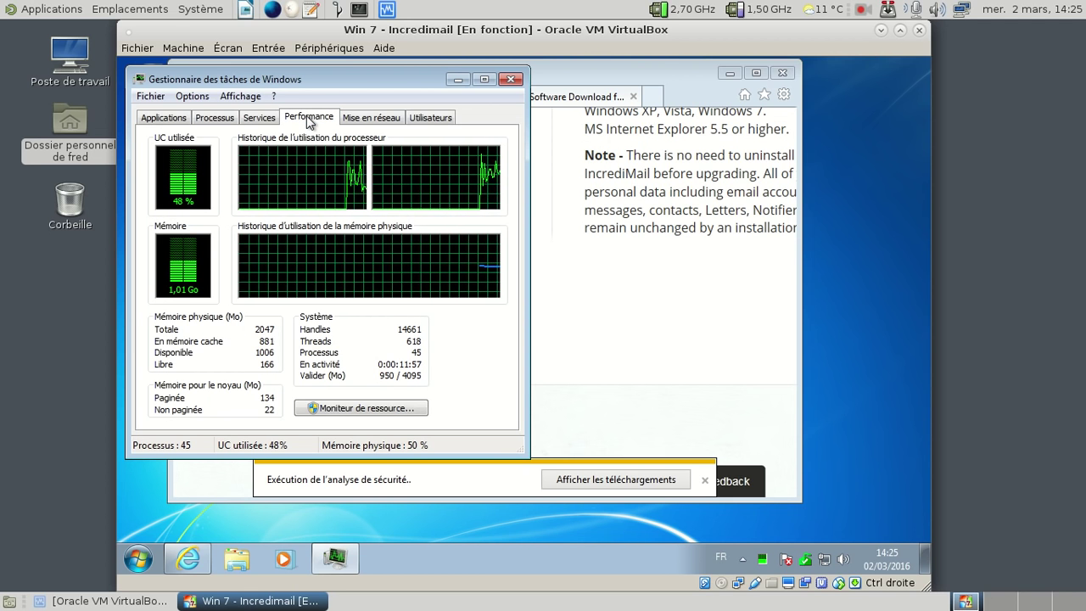
pyautogui.click(363, 119)
pyautogui.click(415, 120)
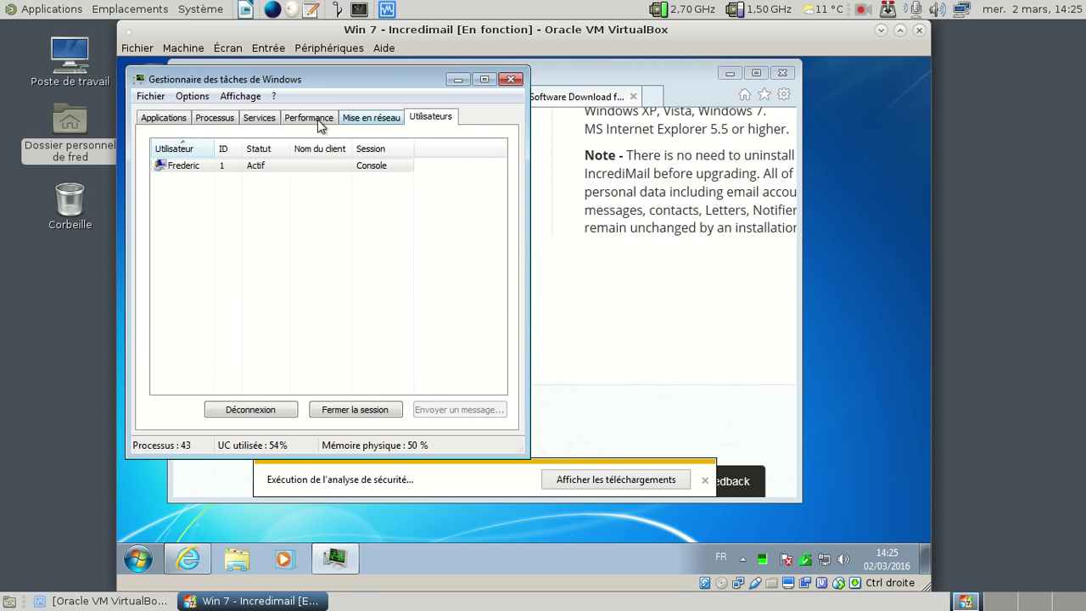
pyautogui.click(151, 123)
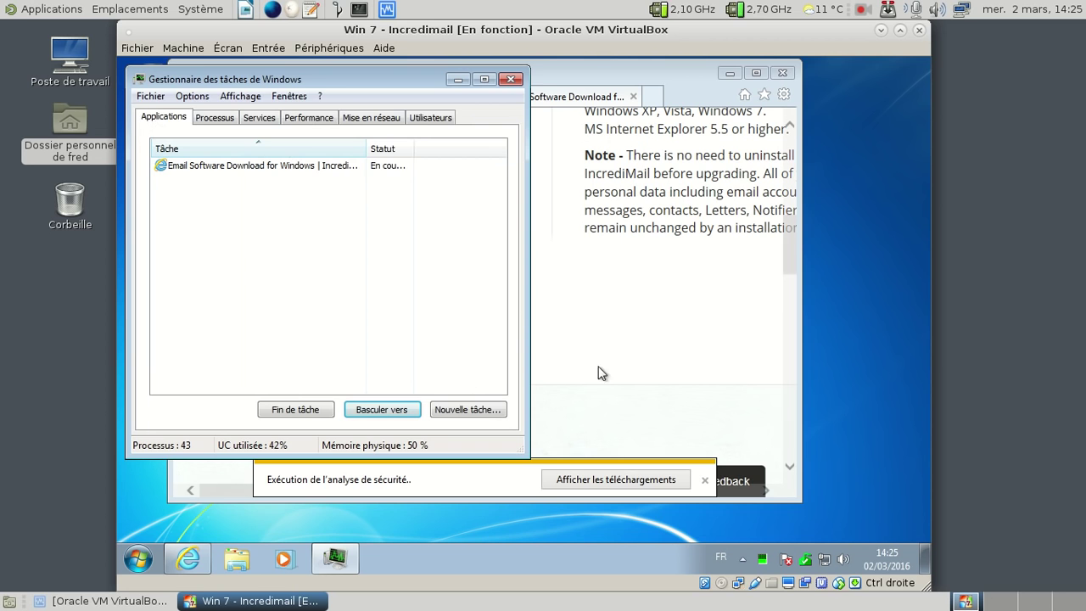
pyautogui.click(616, 479)
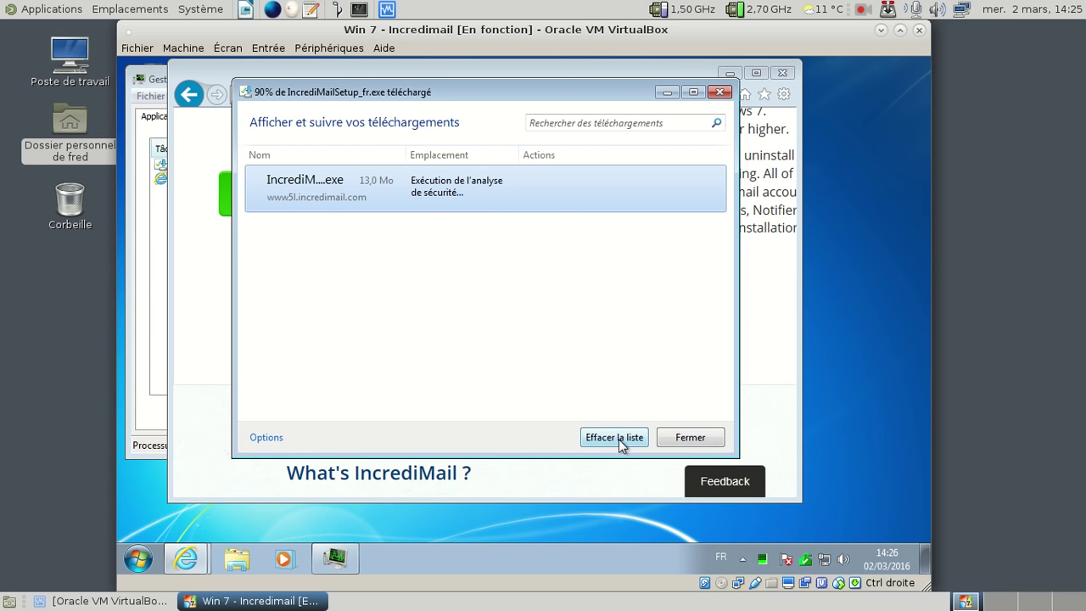
# Step: Close the downloads window, Task Manager and Internet Explorer, then relaunch IE on MSN France
pyautogui.click(720, 91)
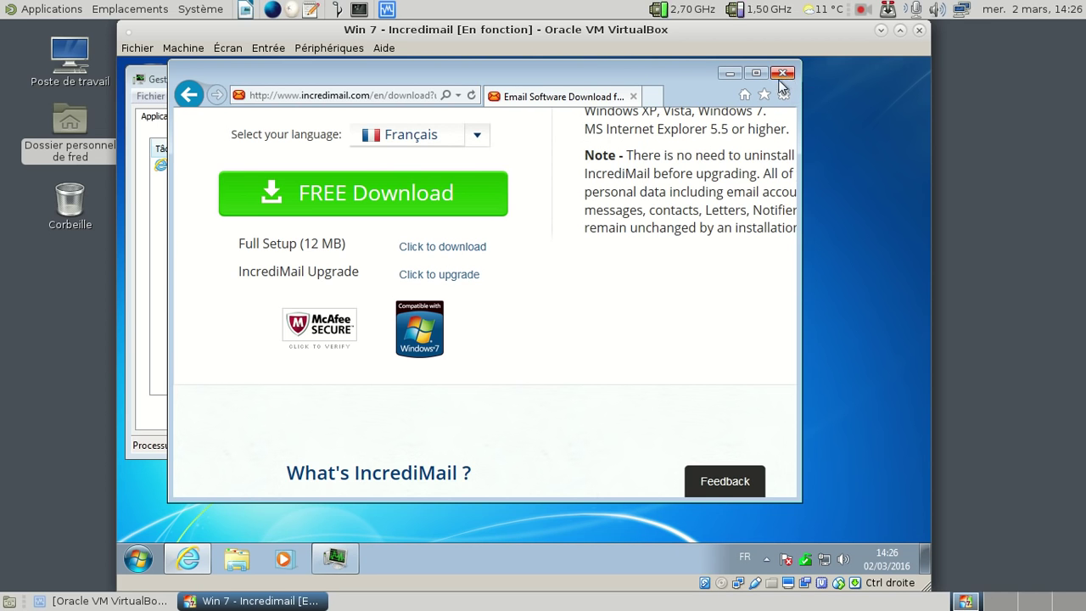
pyautogui.click(154, 71)
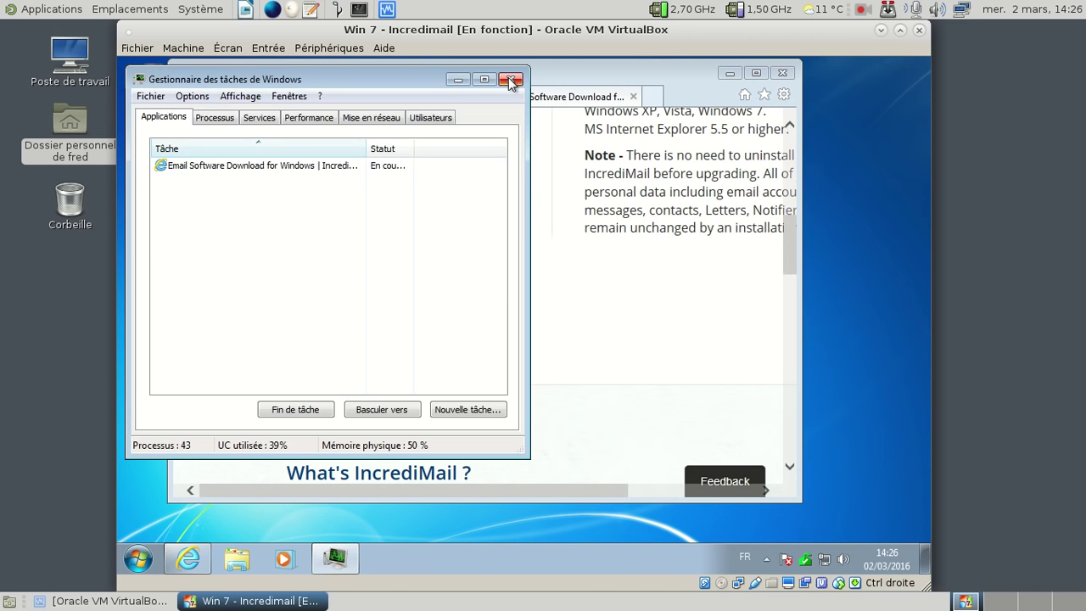
pyautogui.click(510, 80)
pyautogui.click(788, 75)
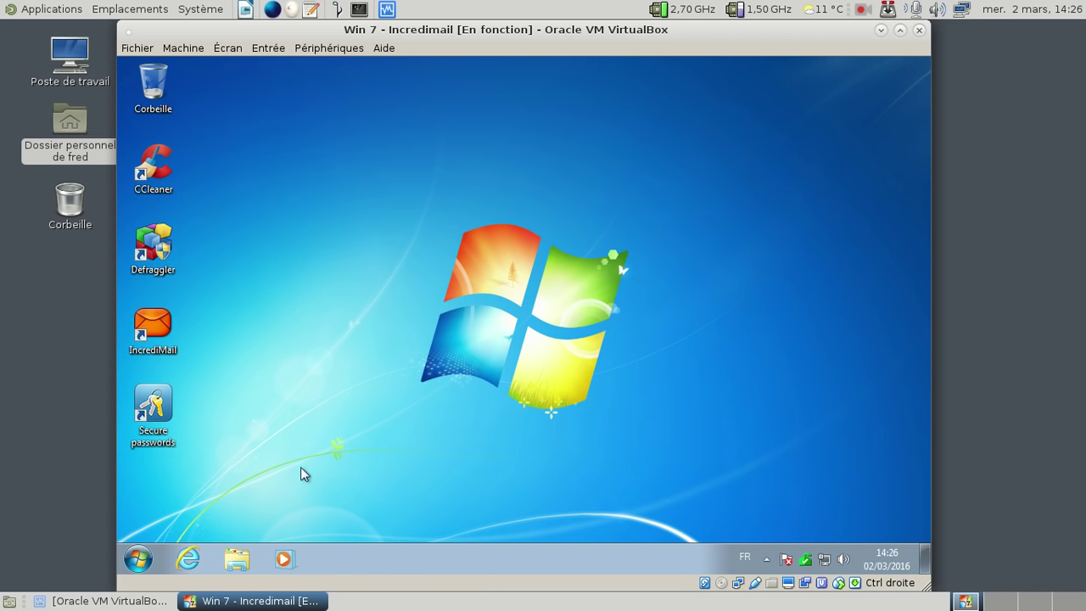
pyautogui.click(189, 560)
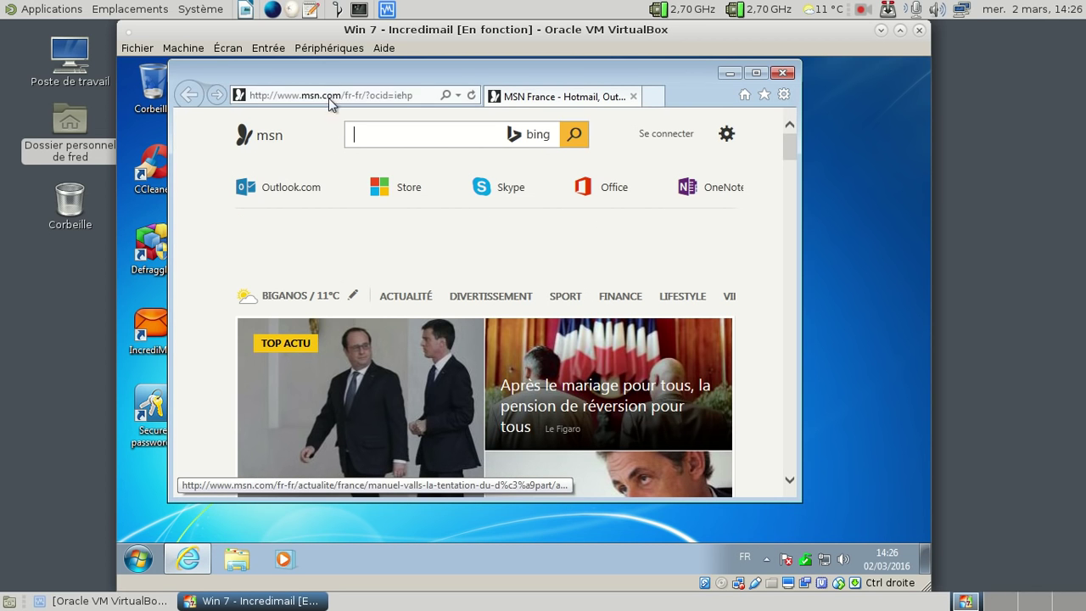
pyautogui.click(330, 95)
pyautogui.write('incredimail.com/')
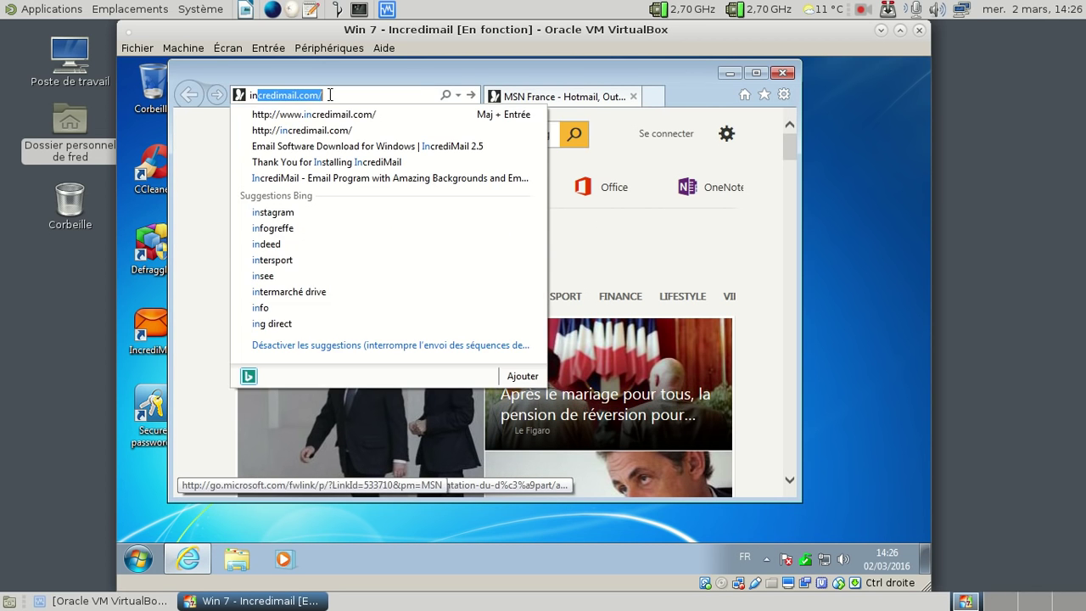
pyautogui.press('Return')
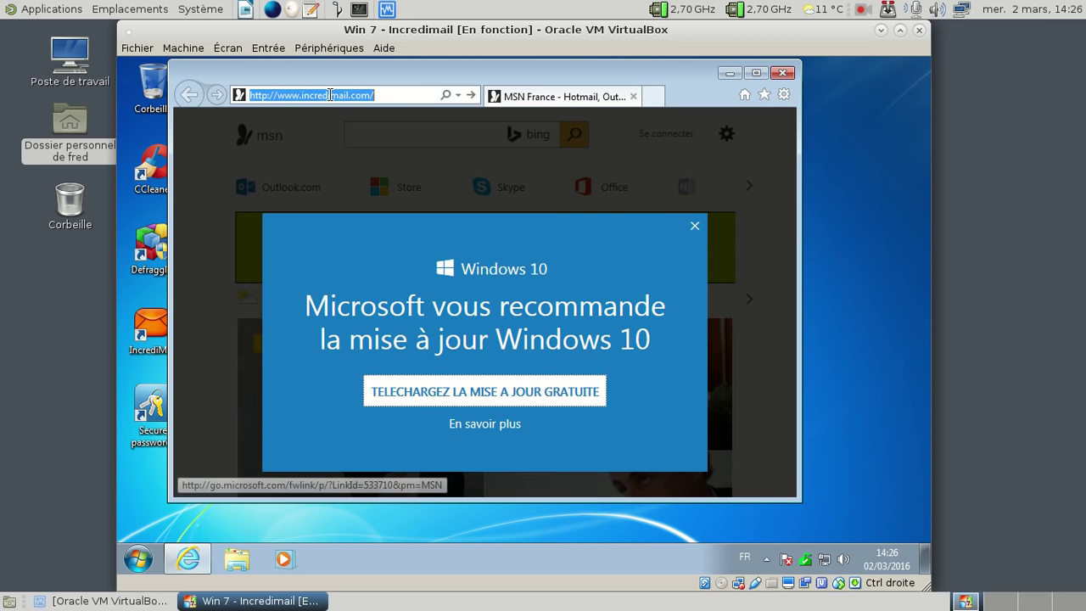
pyautogui.click(458, 95)
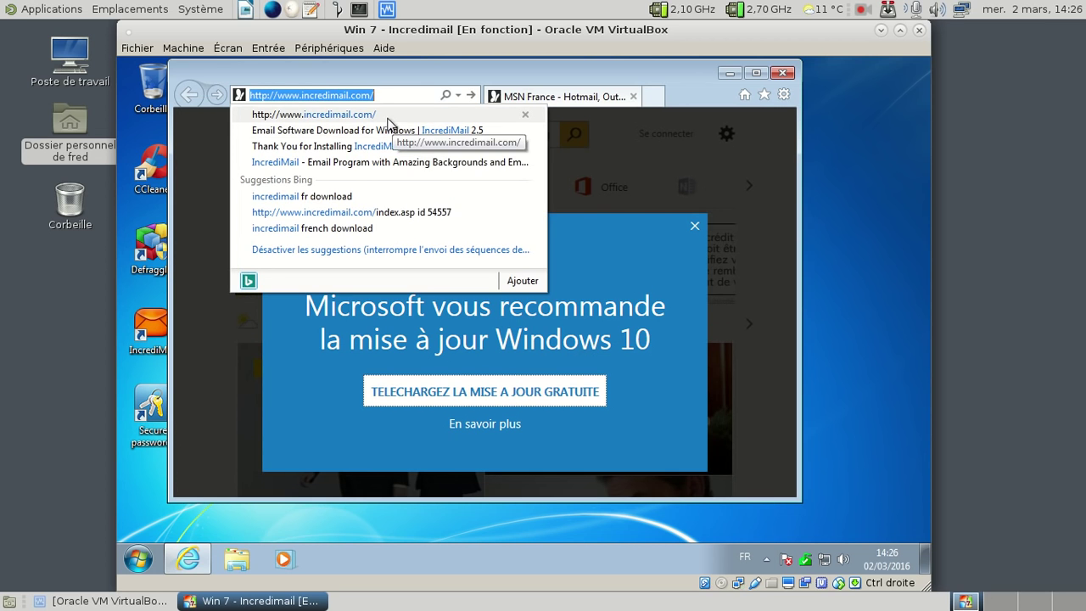
pyautogui.click(387, 116)
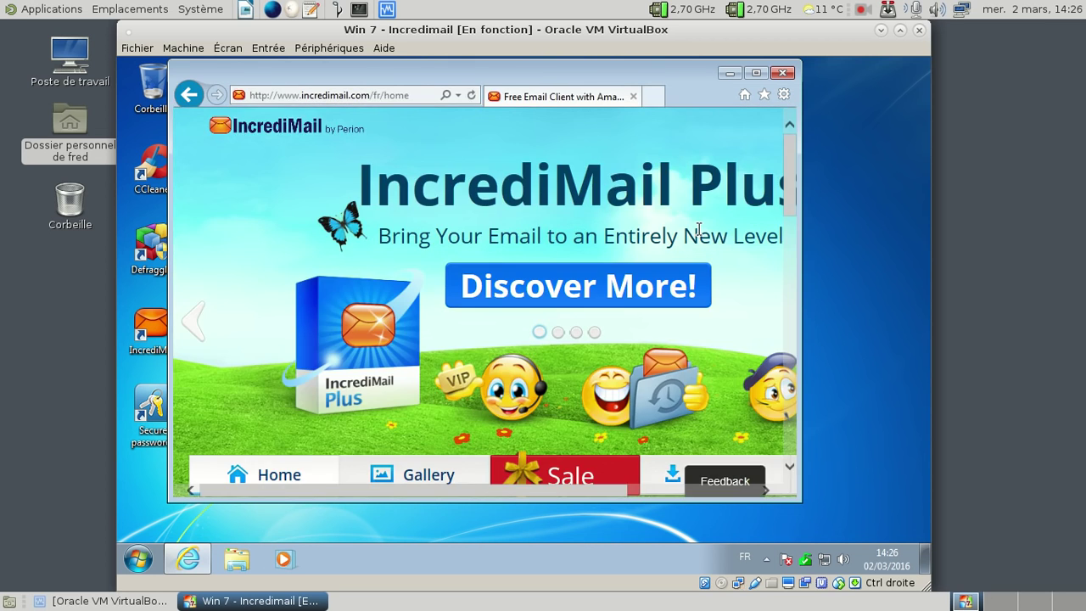
# Step: Open IncrediMail's download page and scroll to IncrediMail 2.5 for Windows
pyautogui.scroll(-10, 619, 252)
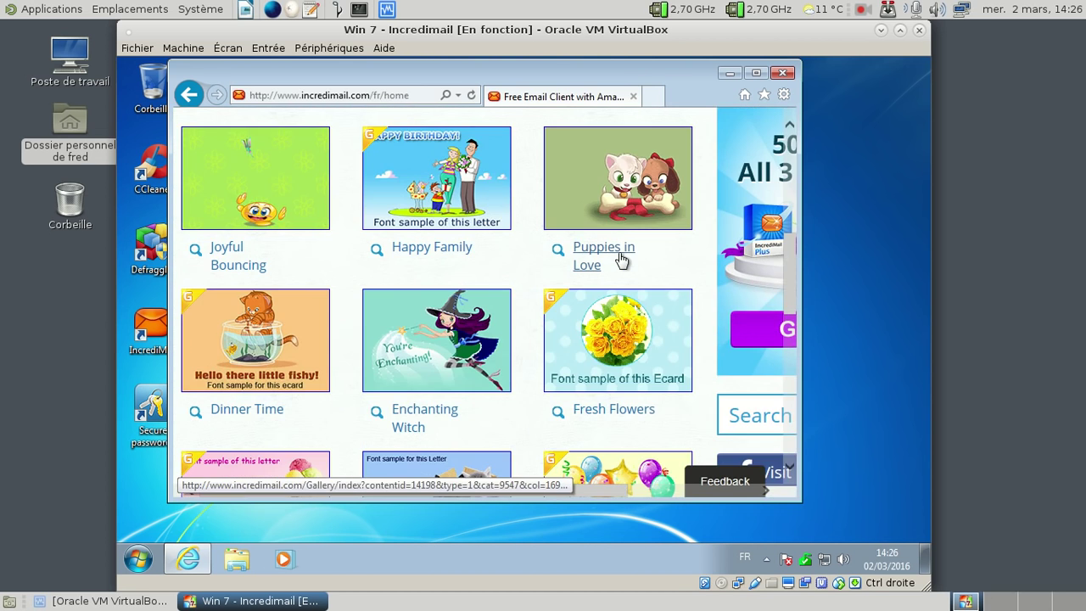
pyautogui.scroll(-5, 619, 259)
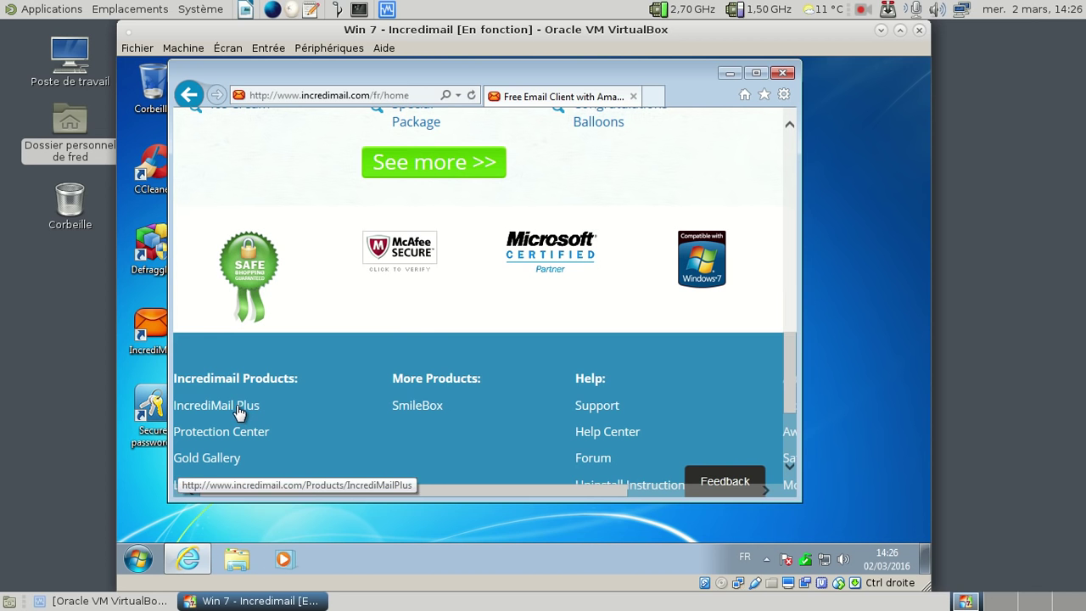
pyautogui.moveTo(790, 413)
pyautogui.mouseDown()
pyautogui.moveTo(806, 146)
pyautogui.moveTo(785, 400)
pyautogui.mouseUp()
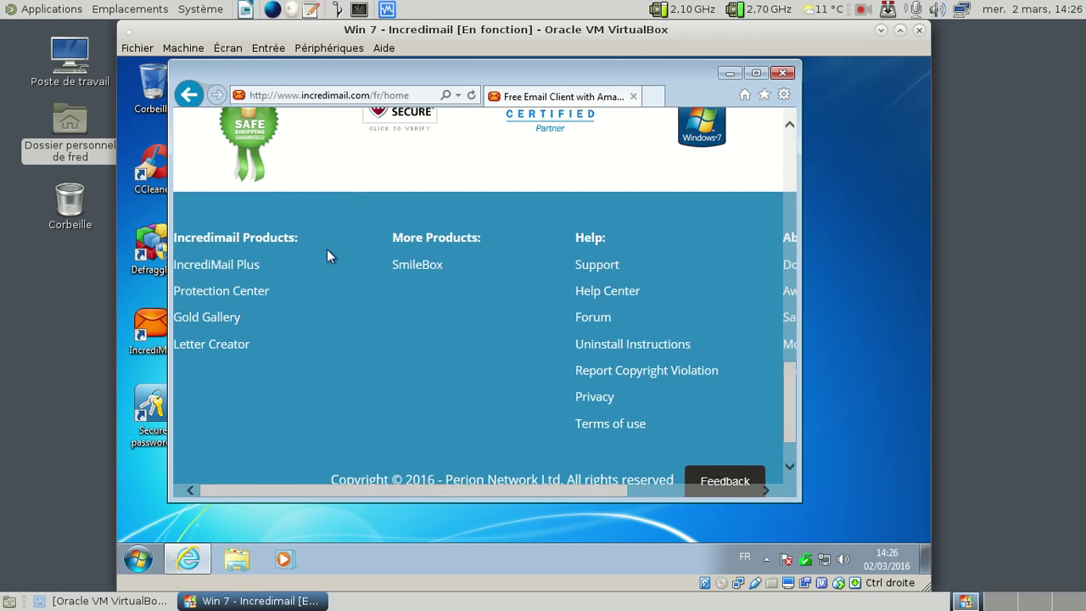
pyautogui.click(235, 269)
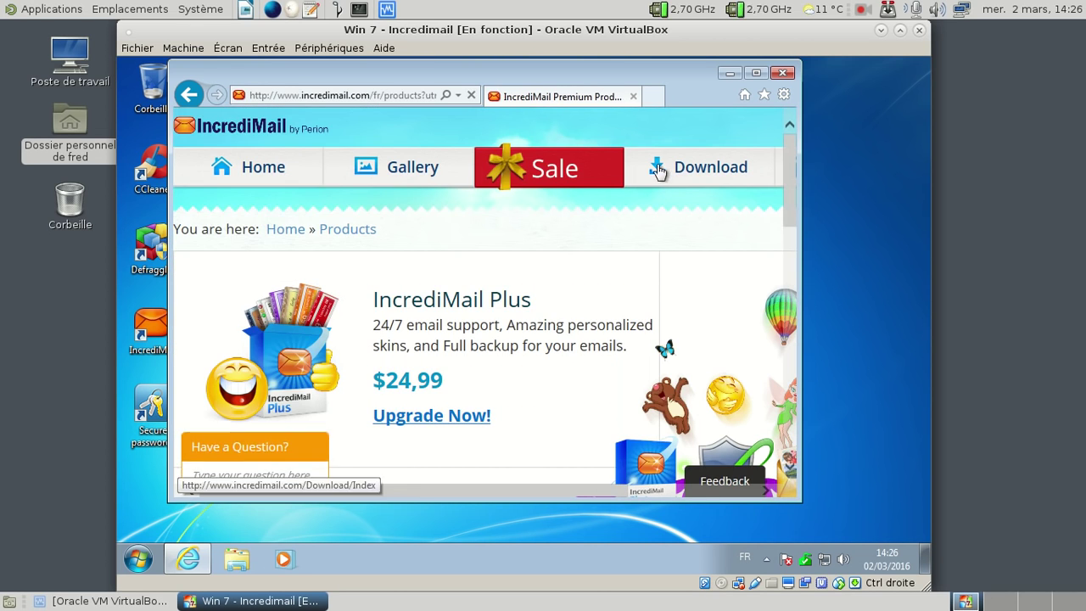
pyautogui.click(685, 166)
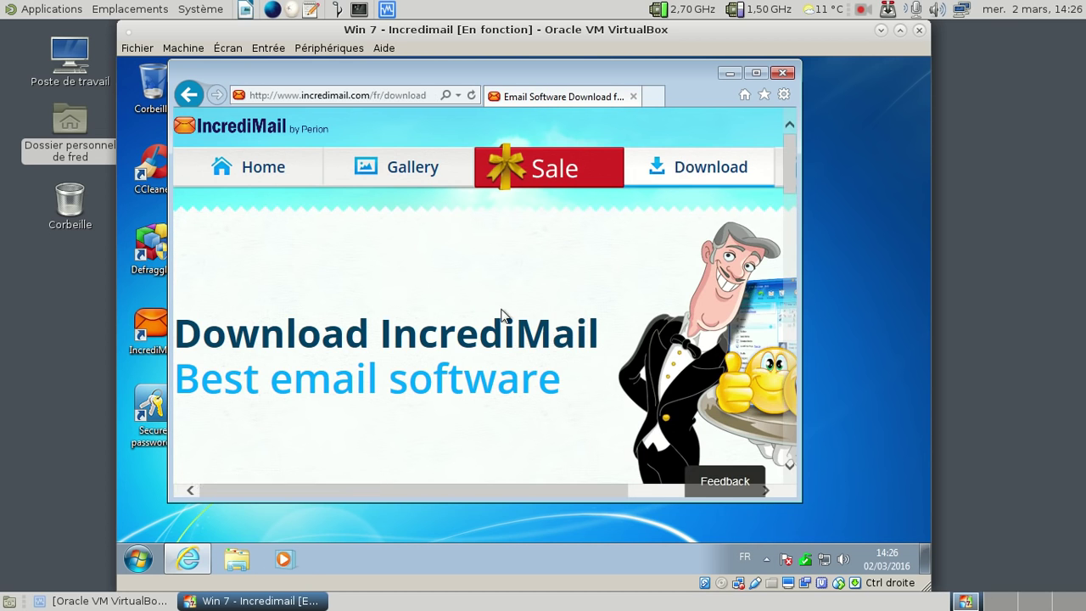
pyautogui.scroll(-5, 501, 316)
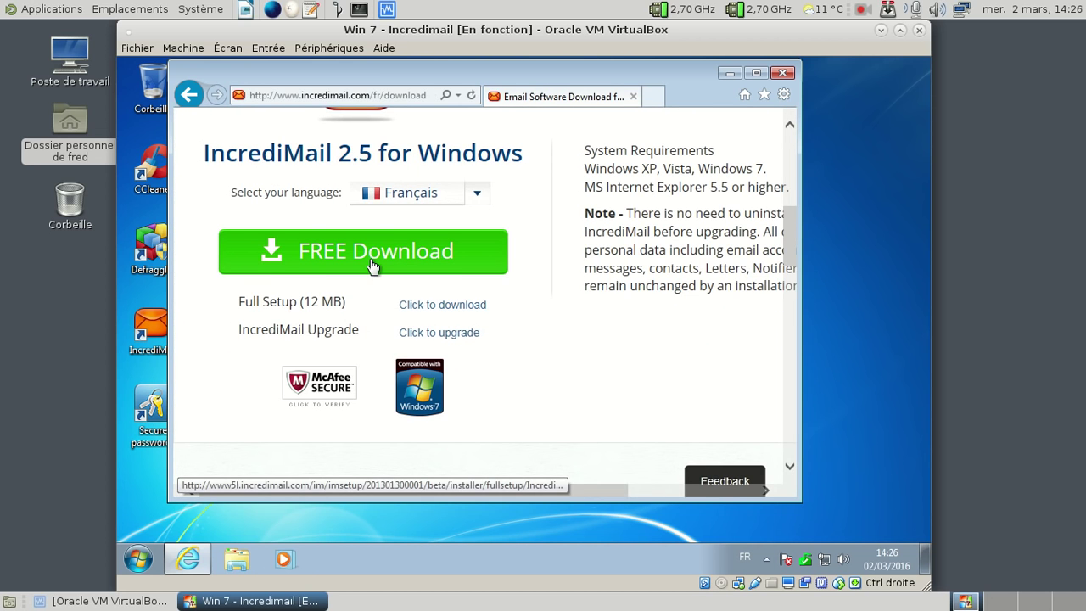
# Step: Download and save the IncrediMail 2.5 setup file, then bring up Windows Explorer's Libraries
pyautogui.click(372, 266)
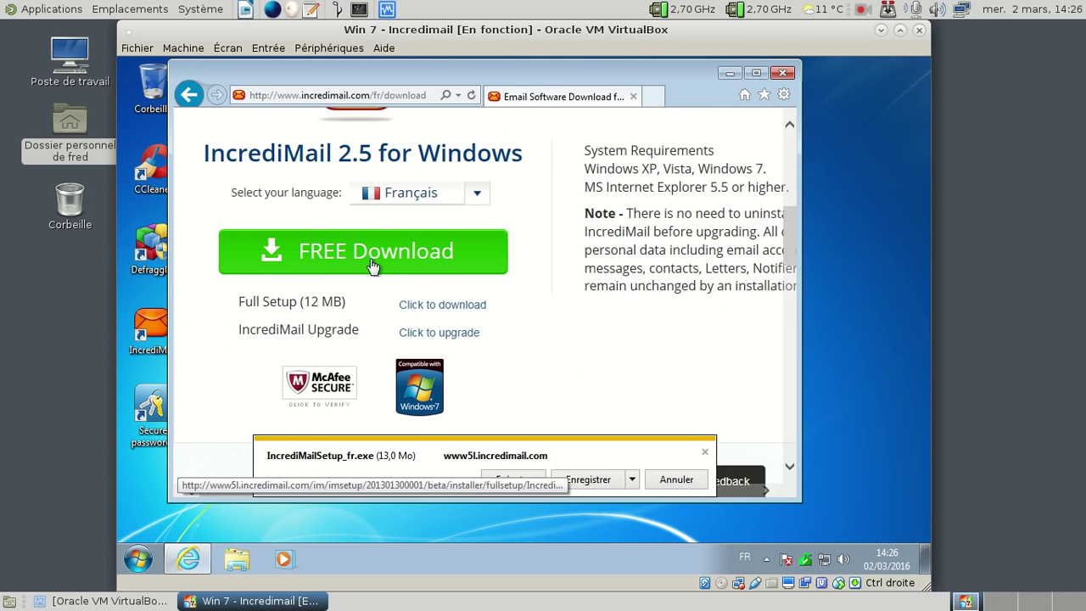
pyautogui.click(565, 480)
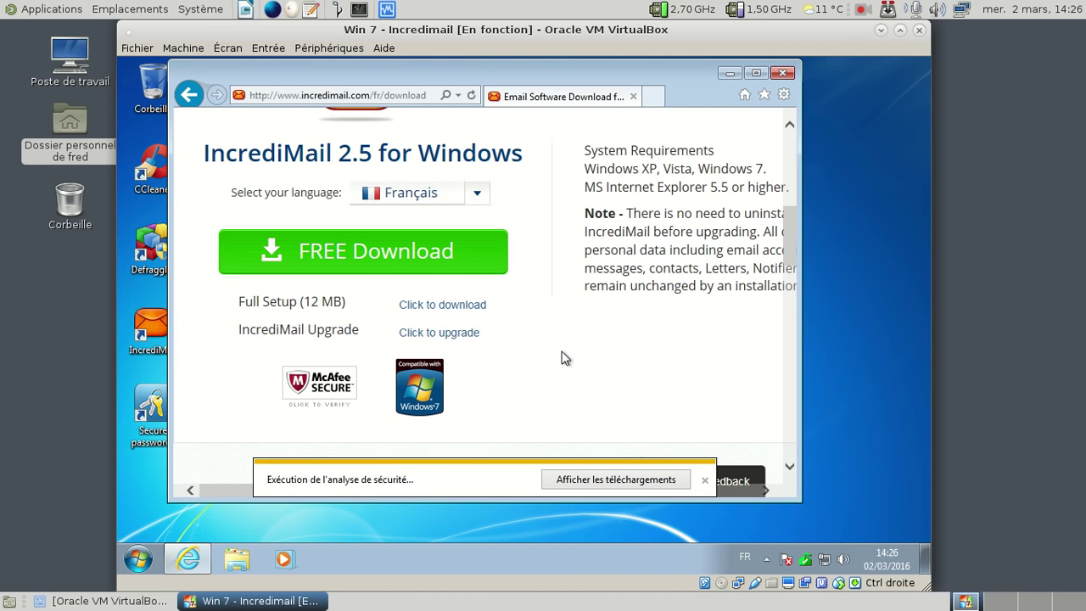
pyautogui.click(229, 560)
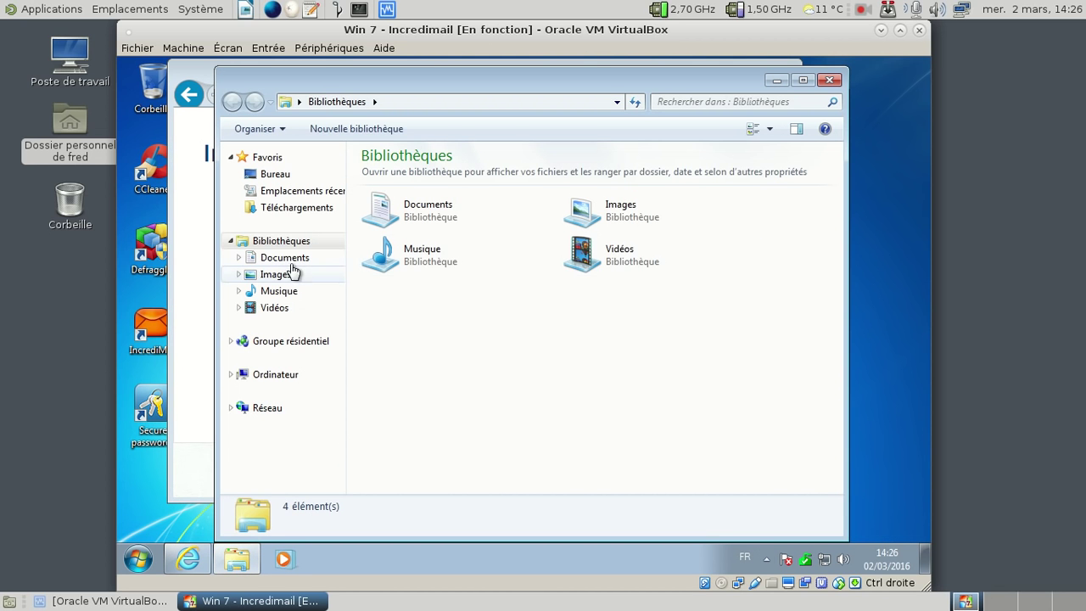
# Step: Open the Téléchargements folder and close Internet Explorer
pyautogui.click(288, 209)
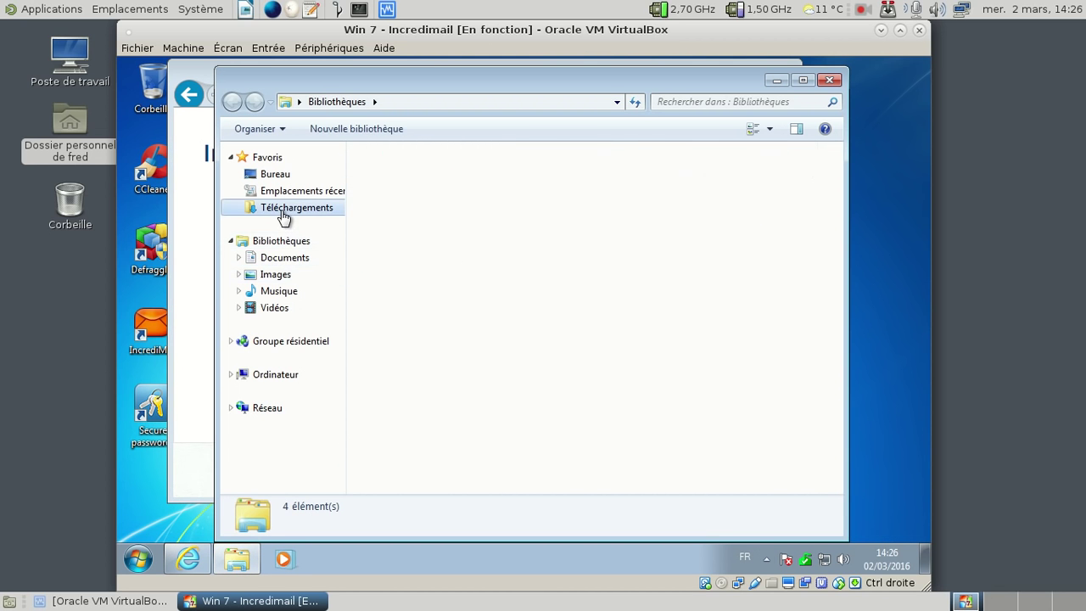
pyautogui.click(745, 63)
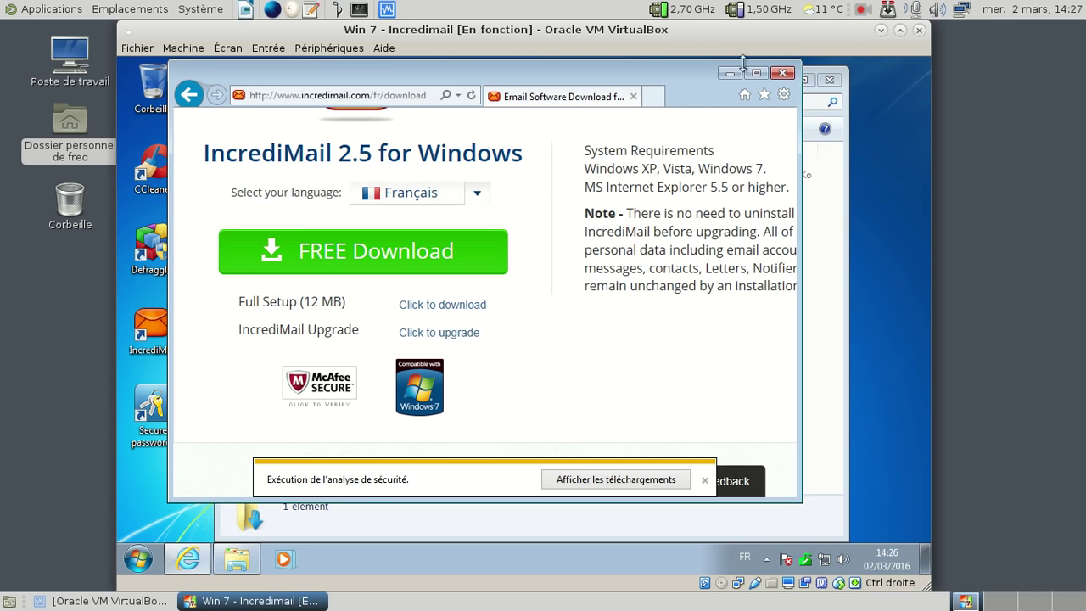
pyautogui.click(784, 73)
# Step: Run IncrediMailSetup_fr.exe, close the Téléchargements folder, and bring up the host's Transmission window
pyautogui.doubleClick(450, 178)
pyautogui.click(567, 321)
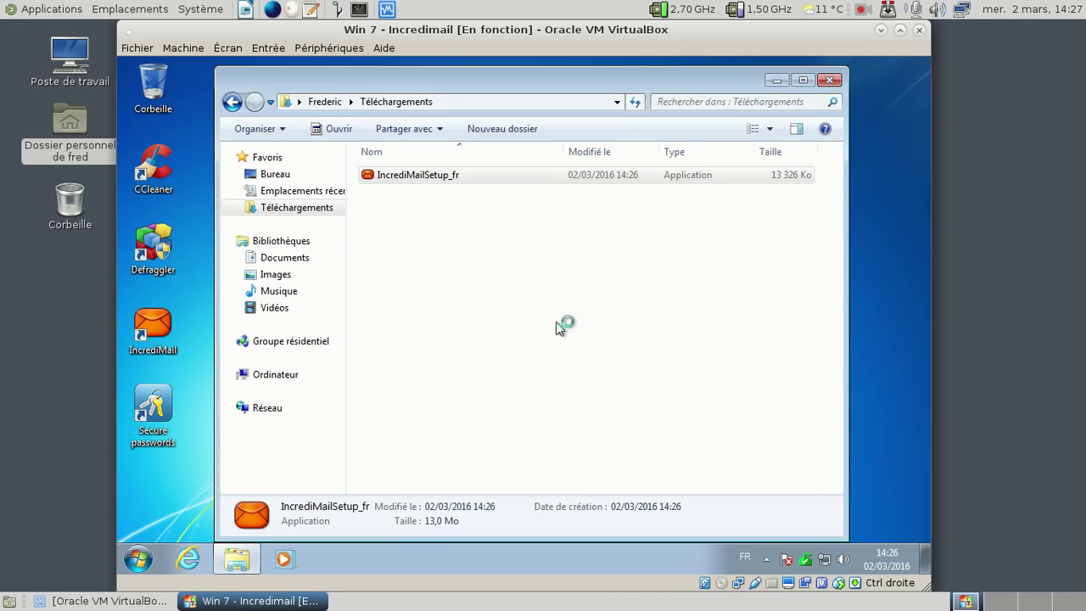
pyautogui.click(828, 80)
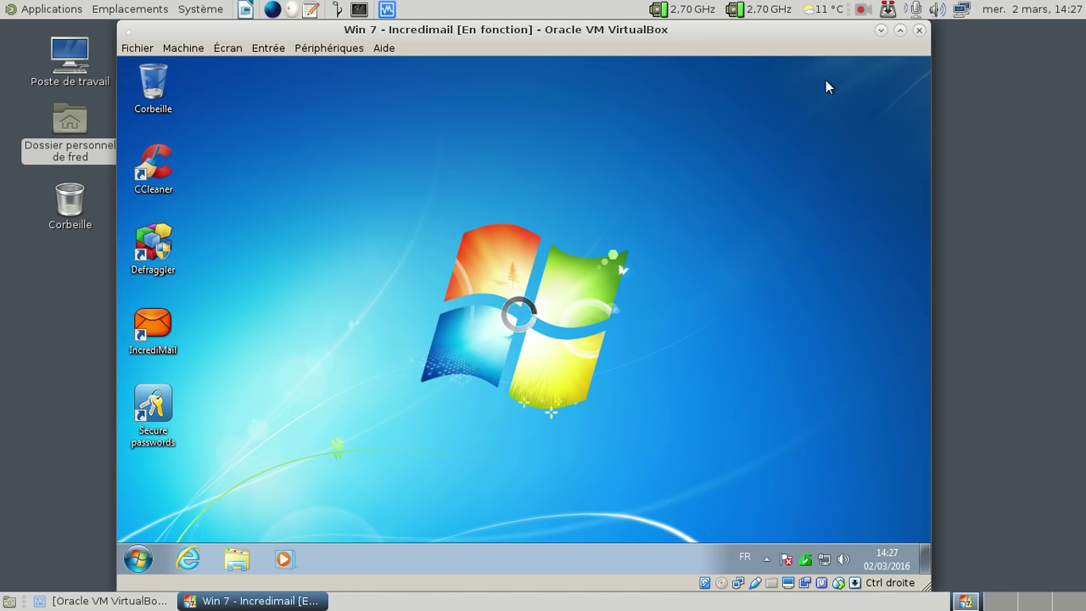
pyautogui.click(888, 10)
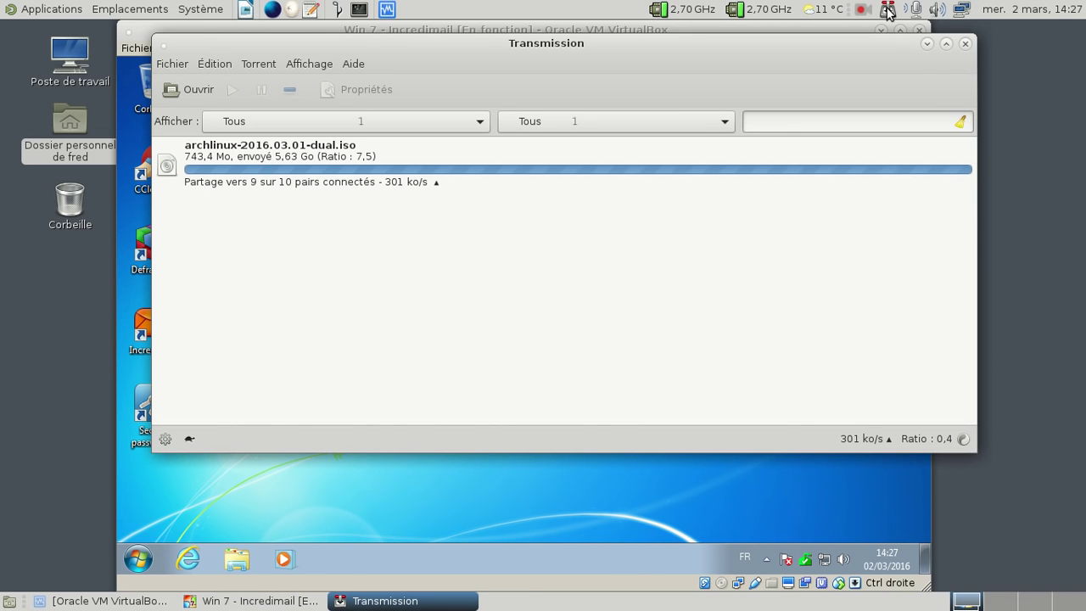
# Step: Close Transmission and approve the User Account Control prompt for IncrediMailSetup_fr
pyautogui.click(966, 45)
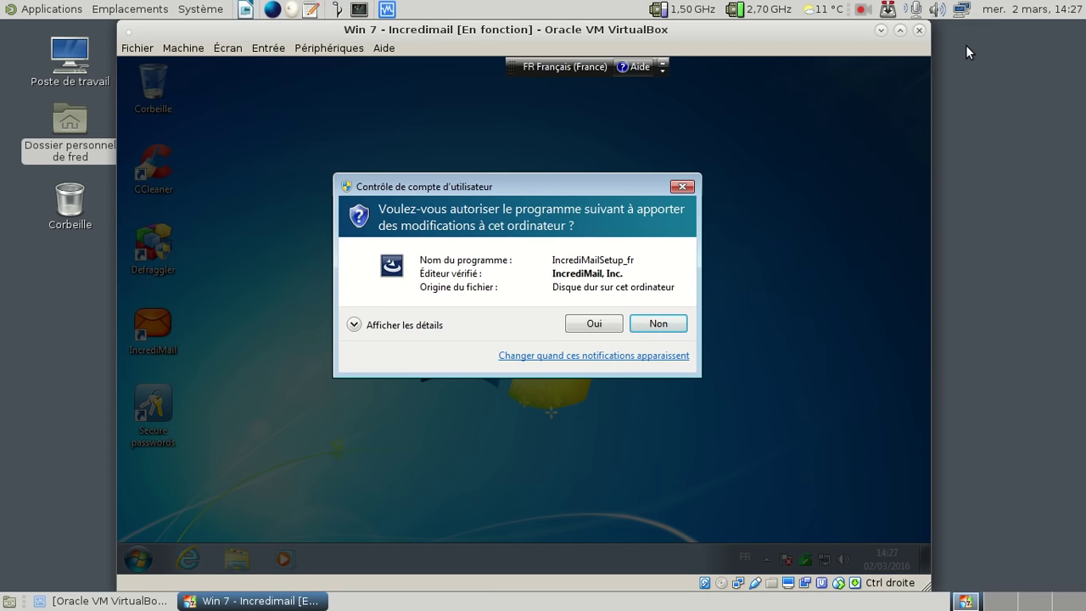
pyautogui.click(582, 321)
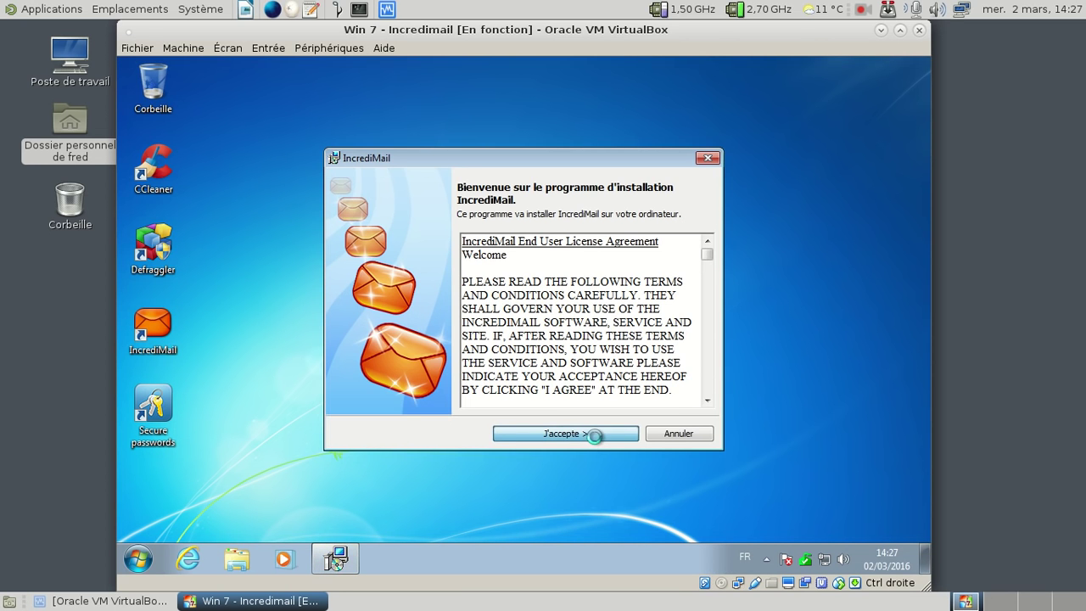
# Step: Accept the IncrediMail licence, install it, and finish the setup wizard
pyautogui.click(596, 435)
pyautogui.click(596, 436)
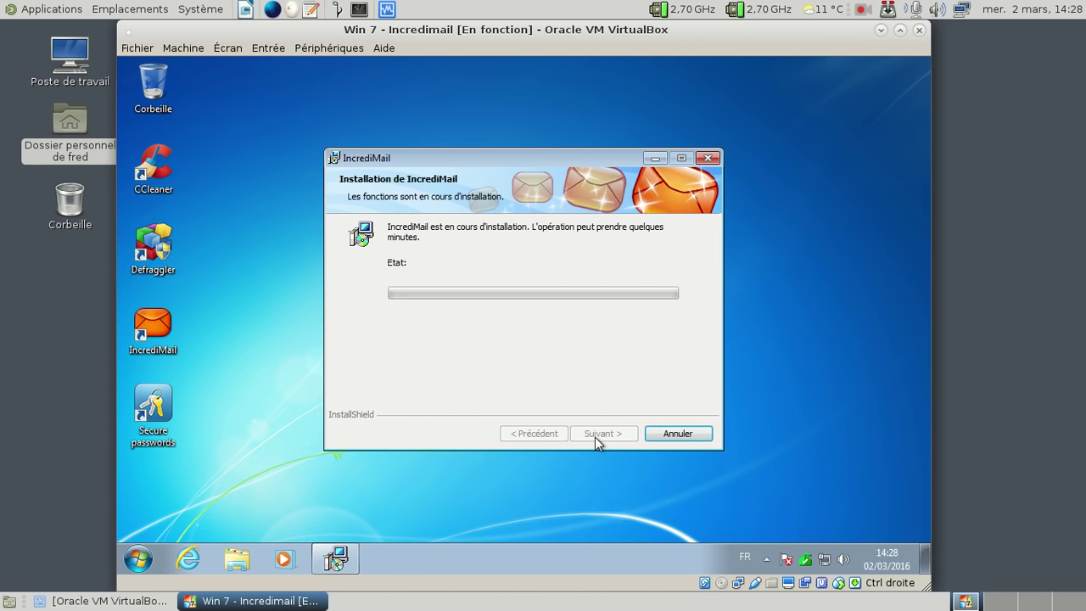
pyautogui.click(596, 436)
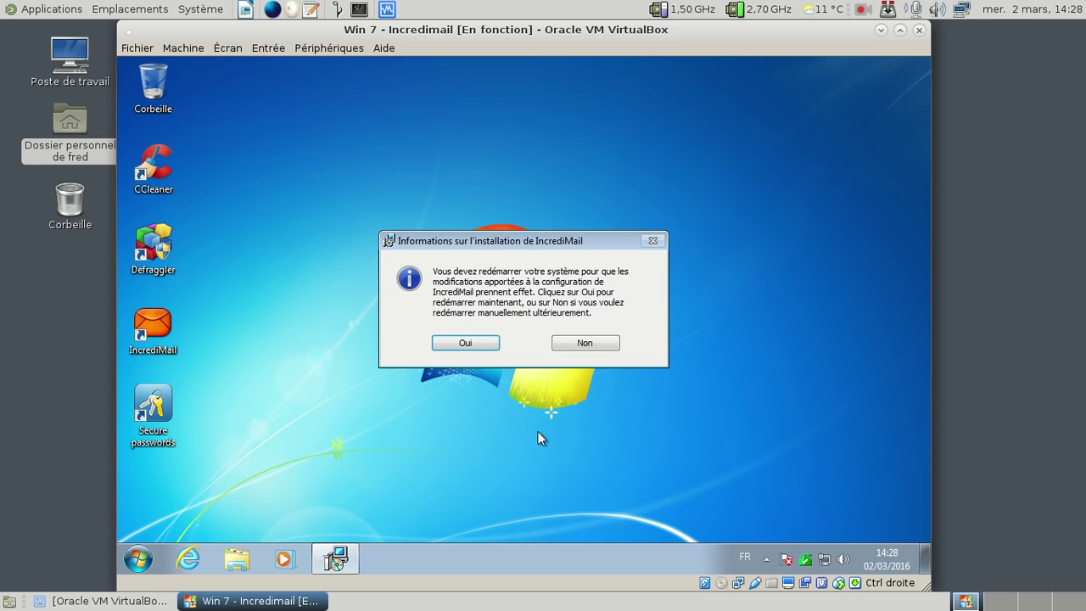
# Step: Confirm the Windows restart and reposition the VirtualBox window while the guest reboots
pyautogui.click(458, 343)
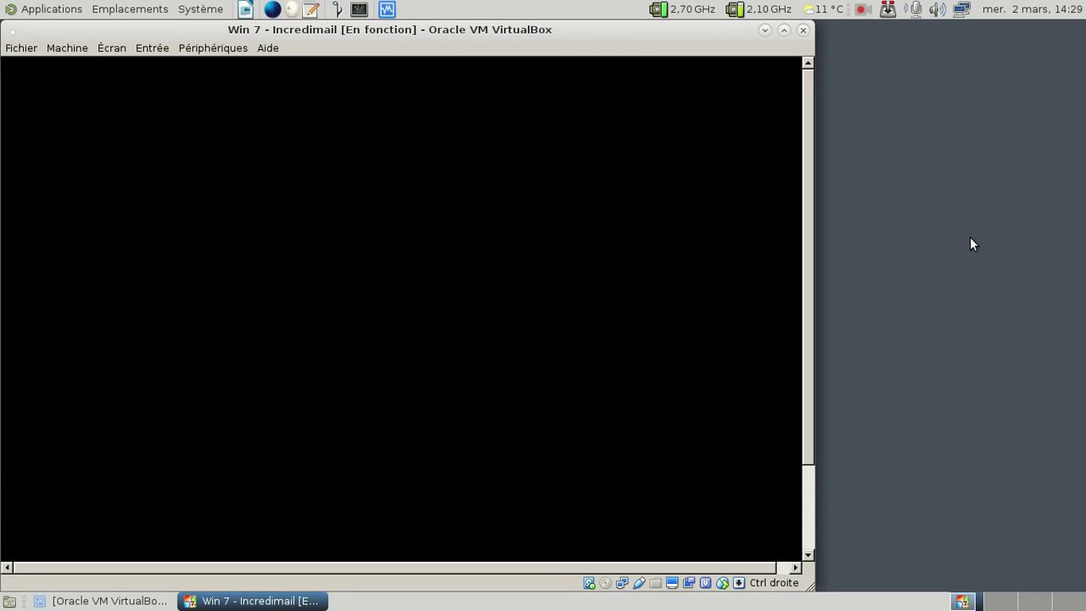
pyautogui.moveTo(365, 29); pyautogui.dragTo(456, 25)
pyautogui.doubleClick(455, 25)
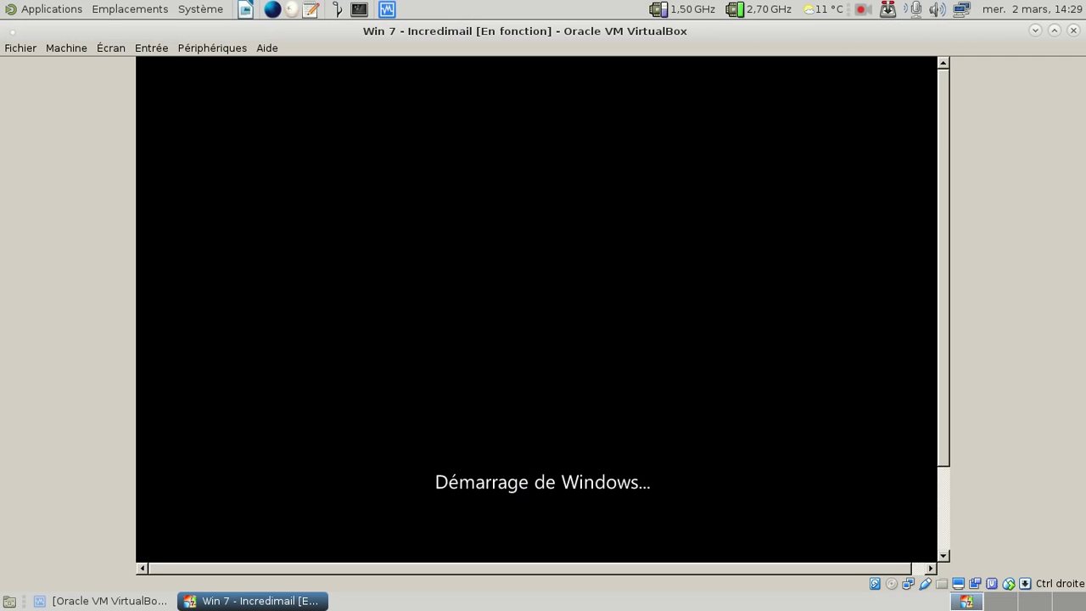
pyautogui.doubleClick(935, 36)
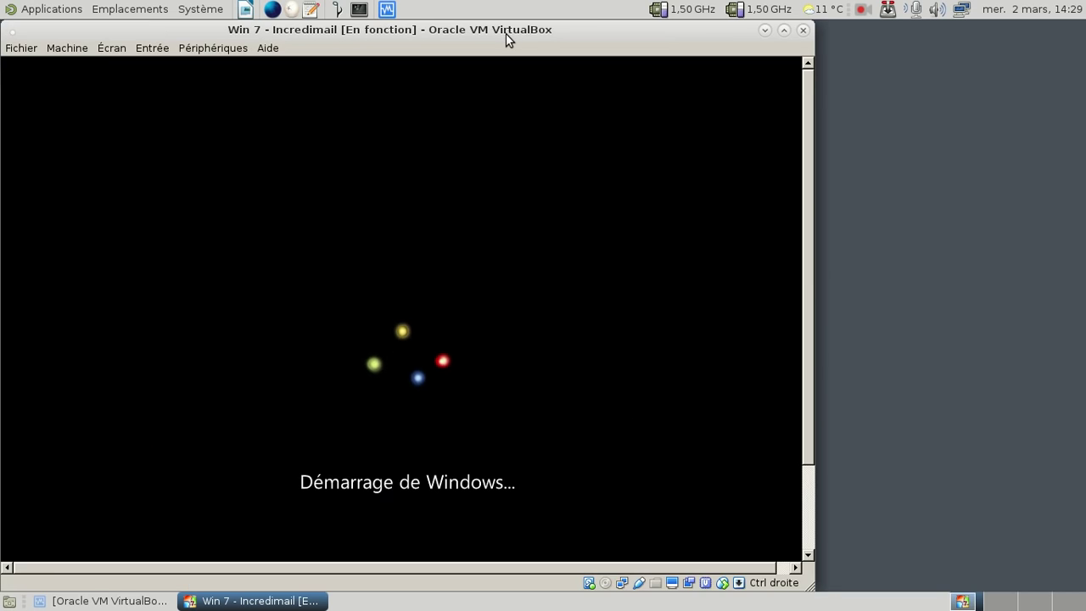
pyautogui.moveTo(505, 33); pyautogui.dragTo(594, 35)
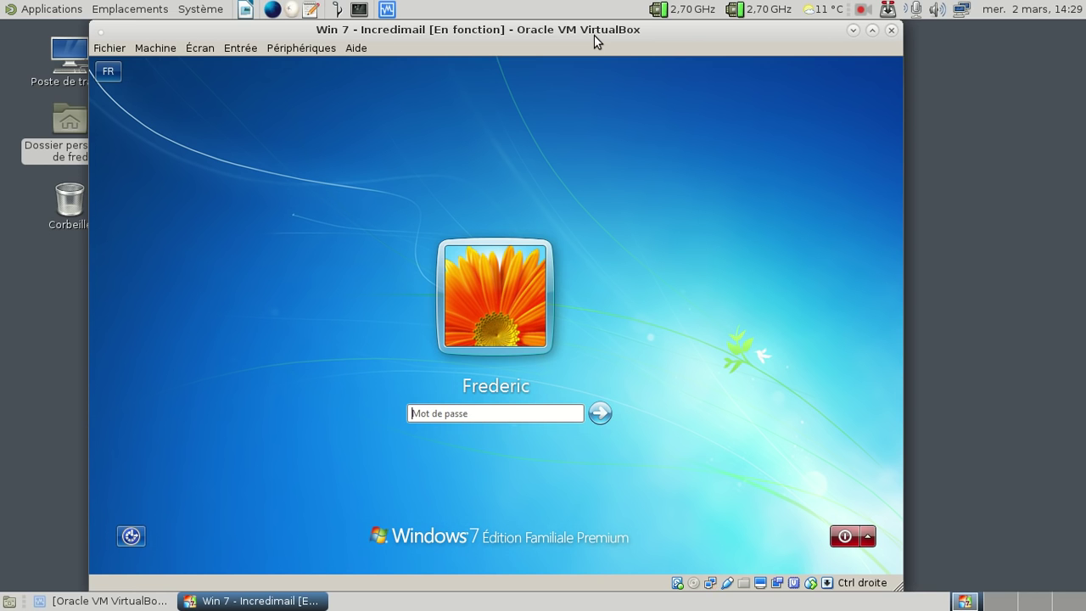
# Step: Log in to the Windows 7 guest by entering the account password
pyautogui.write('********')
pyautogui.press('Return')
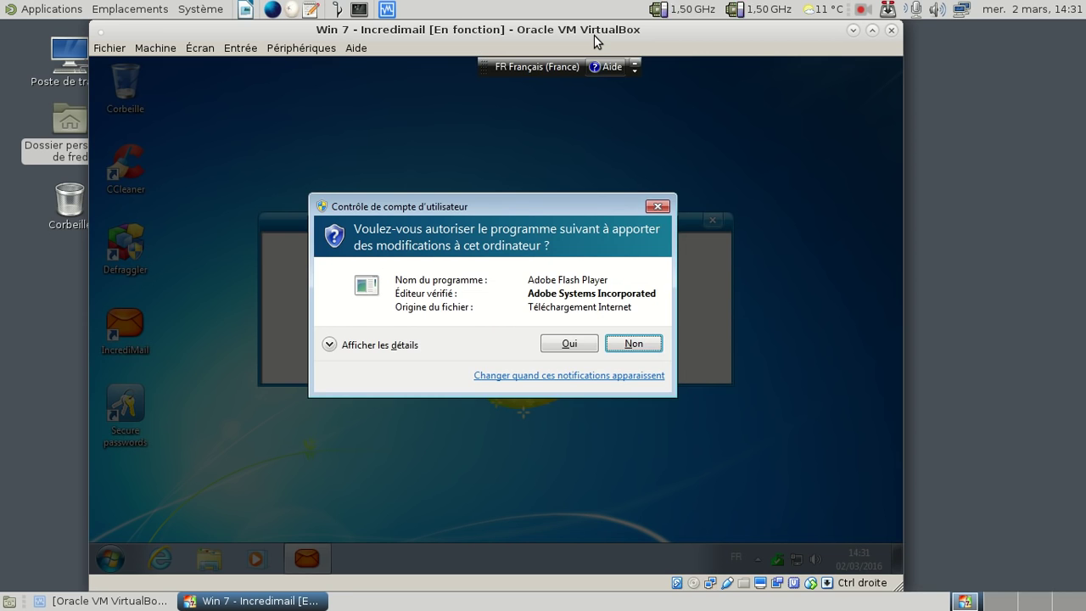
# Step: Allow and install Adobe Flash Player 20.0, accepting its licence terms, then finish the installer
pyautogui.click(570, 344)
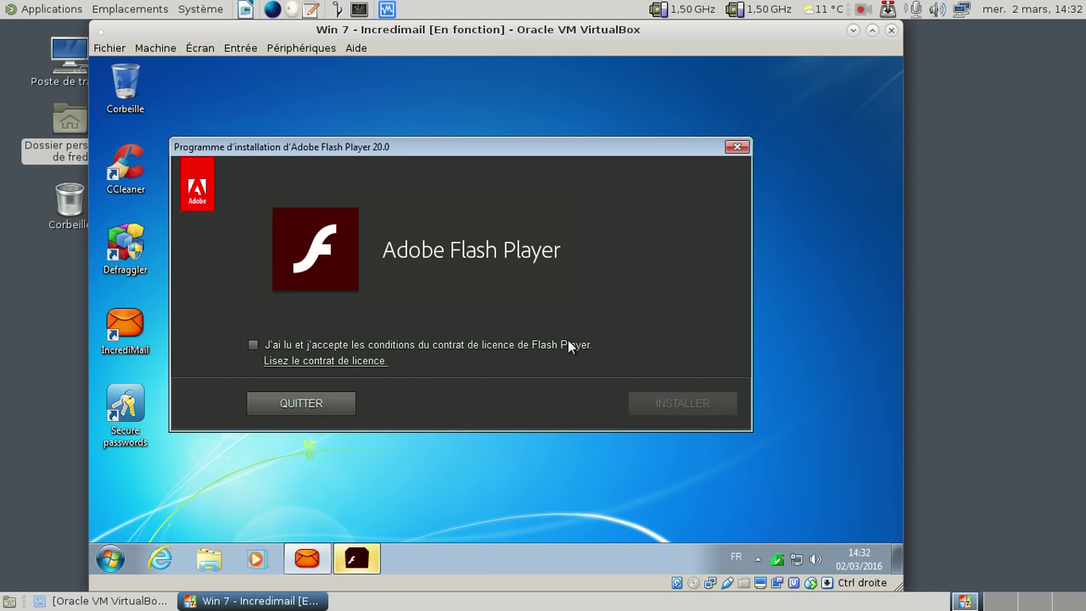
pyautogui.click(568, 341)
pyautogui.click(654, 397)
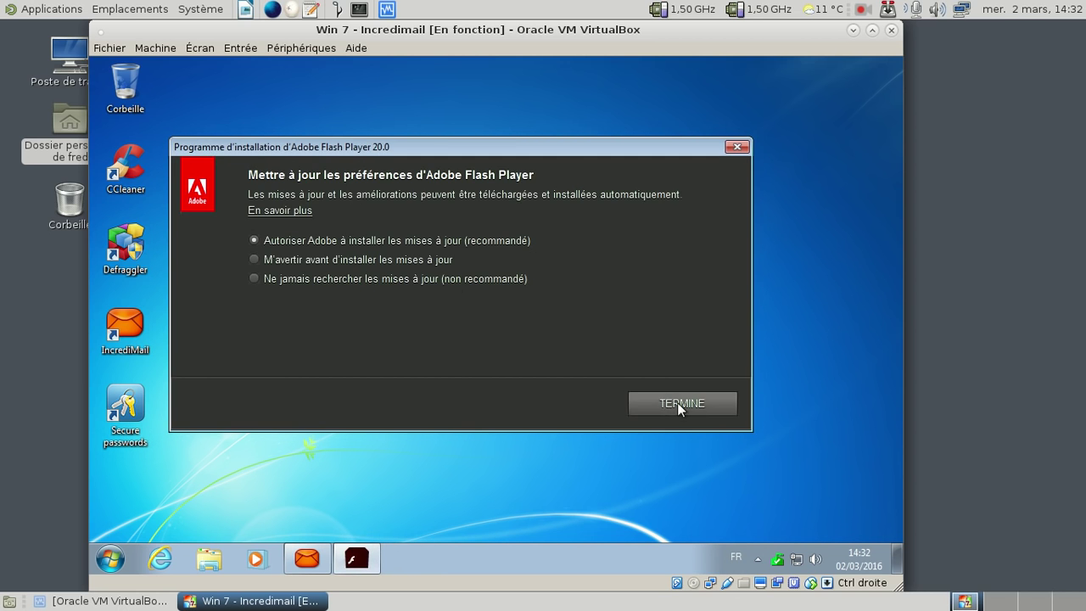
pyautogui.click(678, 404)
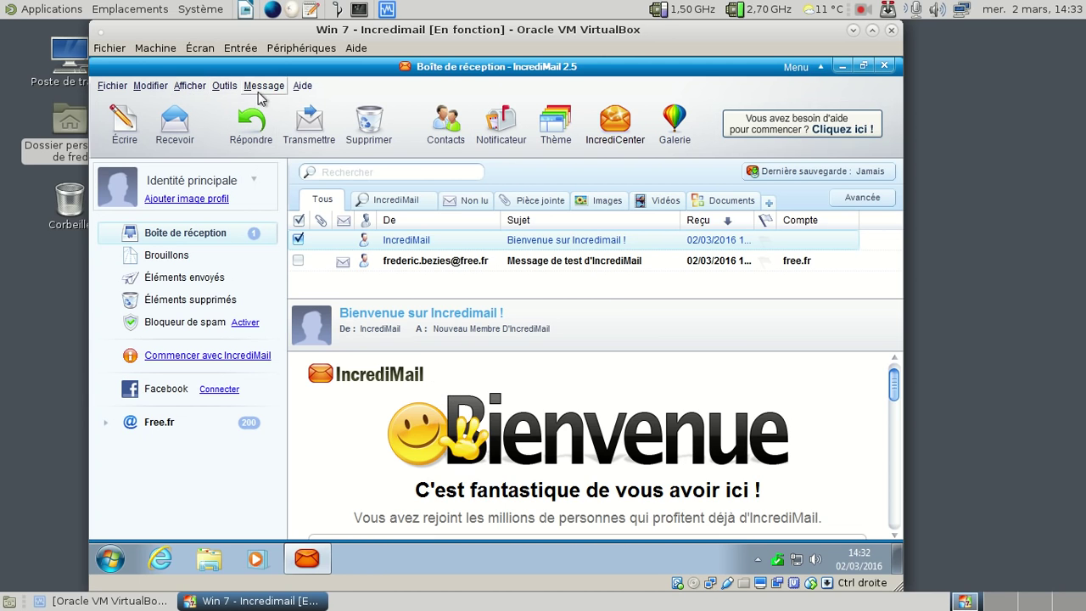
# Step: Open IncrediMail Options, view the Avancé and Informations utilisateur pages, then close it
pyautogui.click(224, 85)
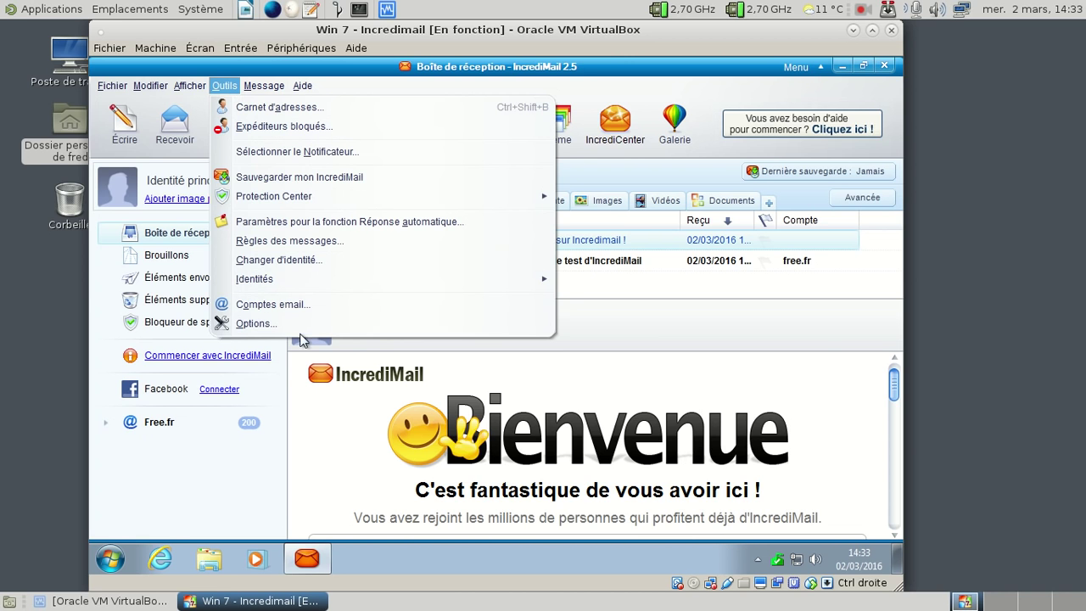
pyautogui.click(295, 327)
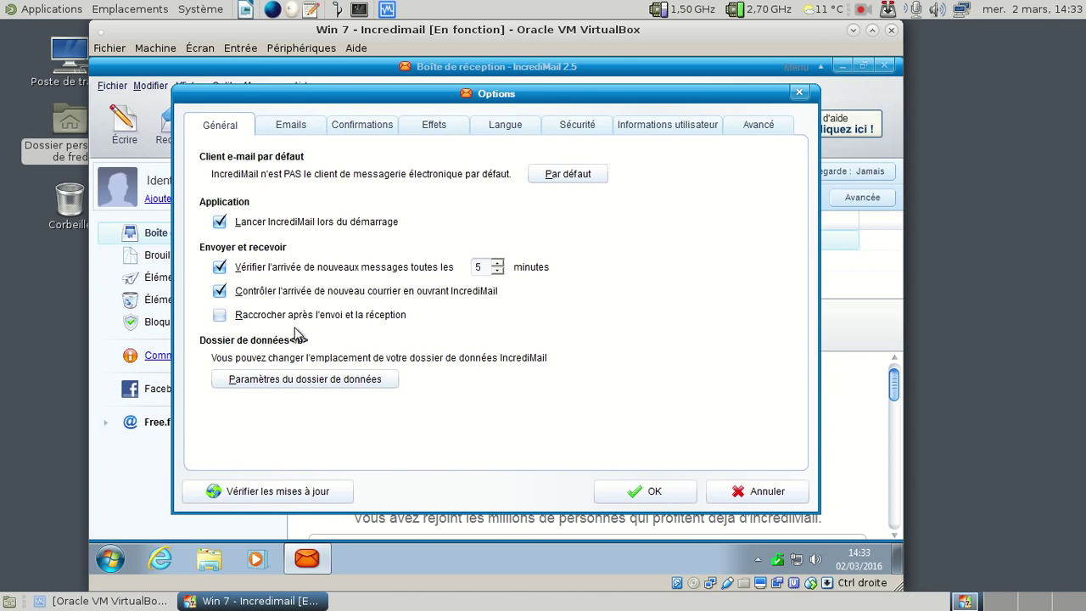
pyautogui.click(735, 127)
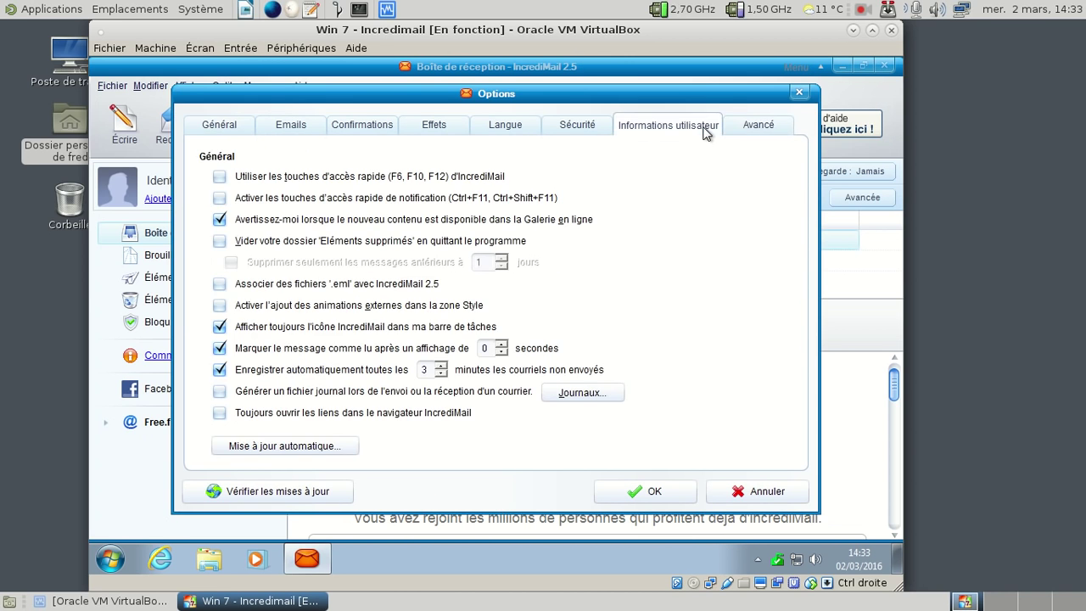
pyautogui.click(704, 128)
pyautogui.click(799, 92)
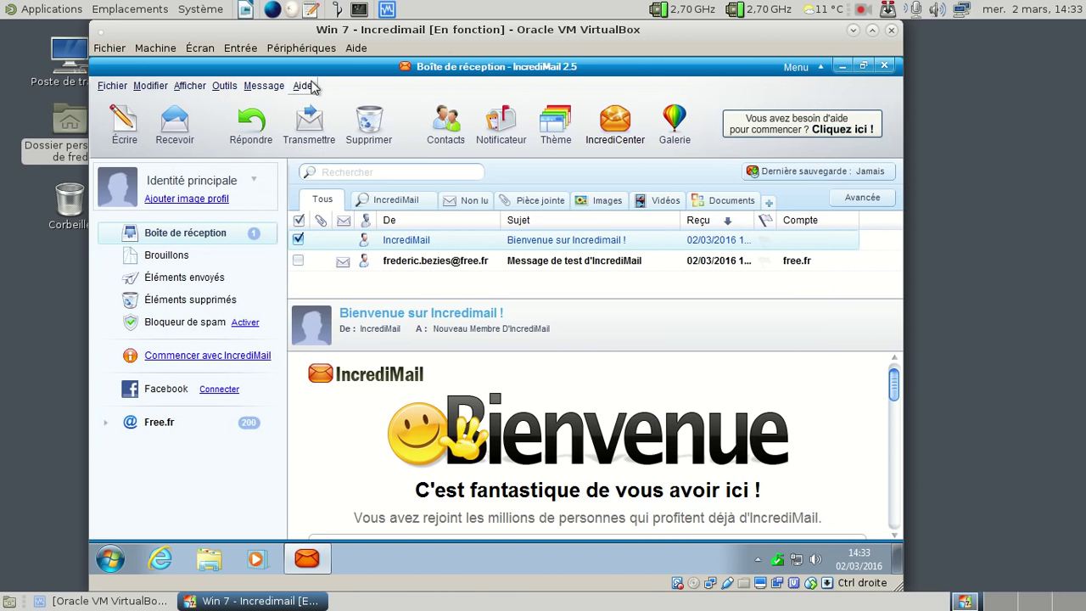
# Step: Look through the Message and Aide menus and dismiss them
pyautogui.click(277, 89)
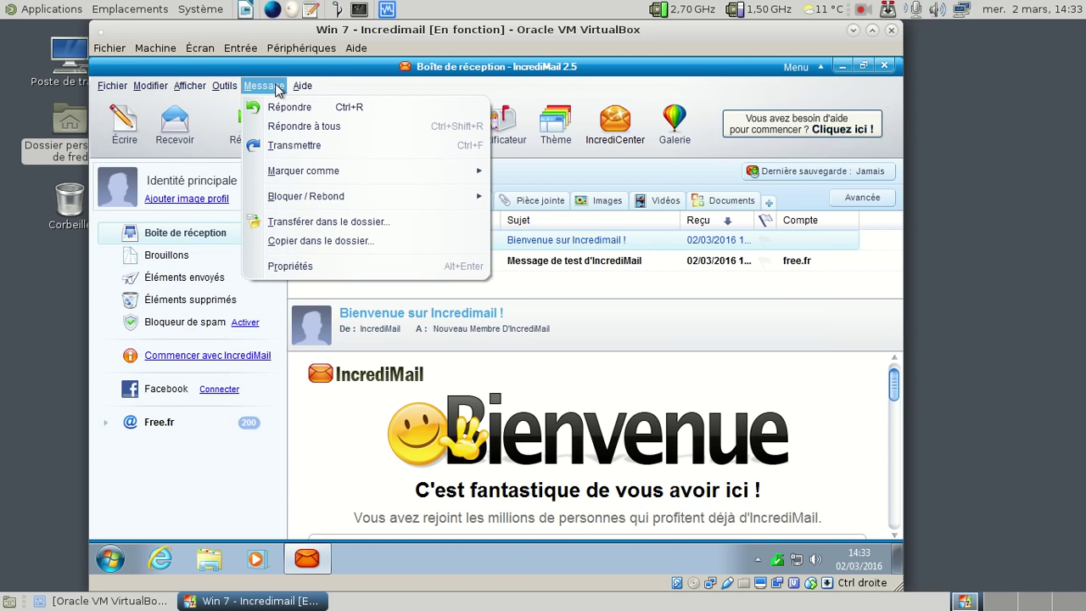
pyautogui.moveTo(302, 86)
pyautogui.click(522, 89)
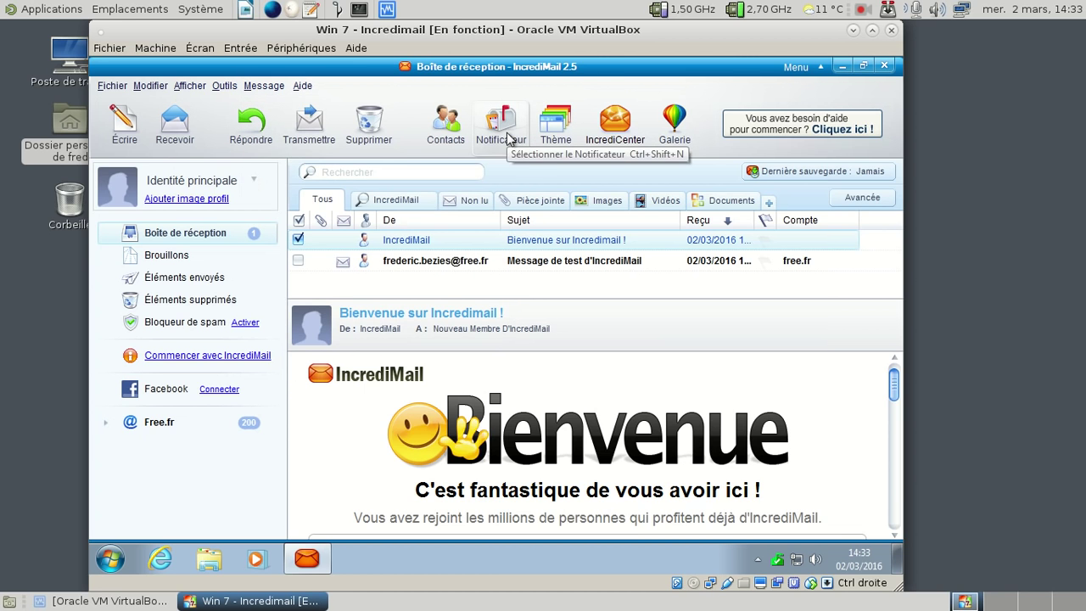
pyautogui.click(508, 136)
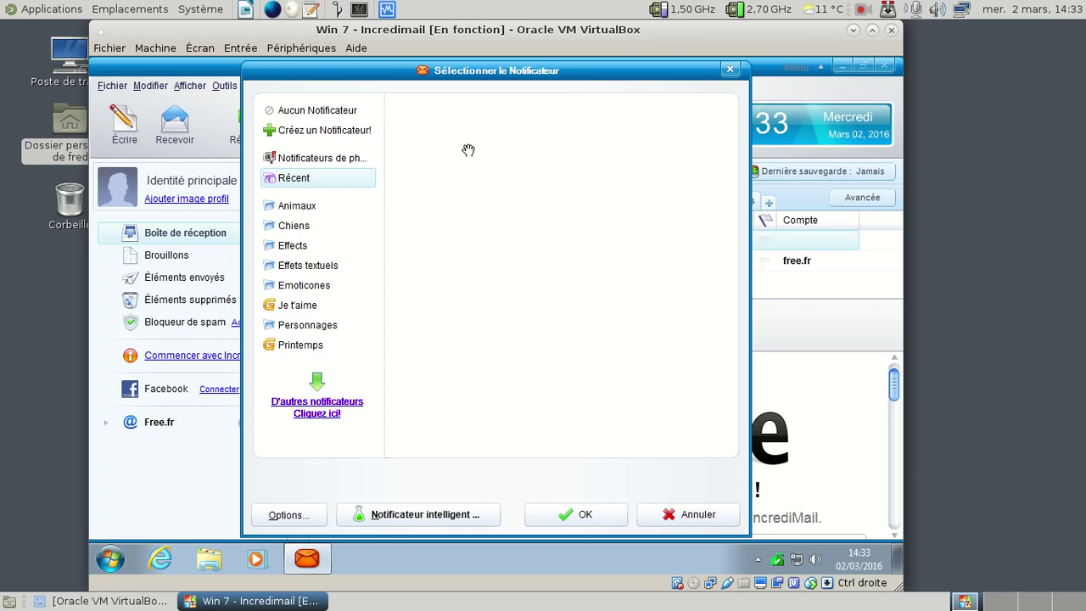
pyautogui.click(312, 210)
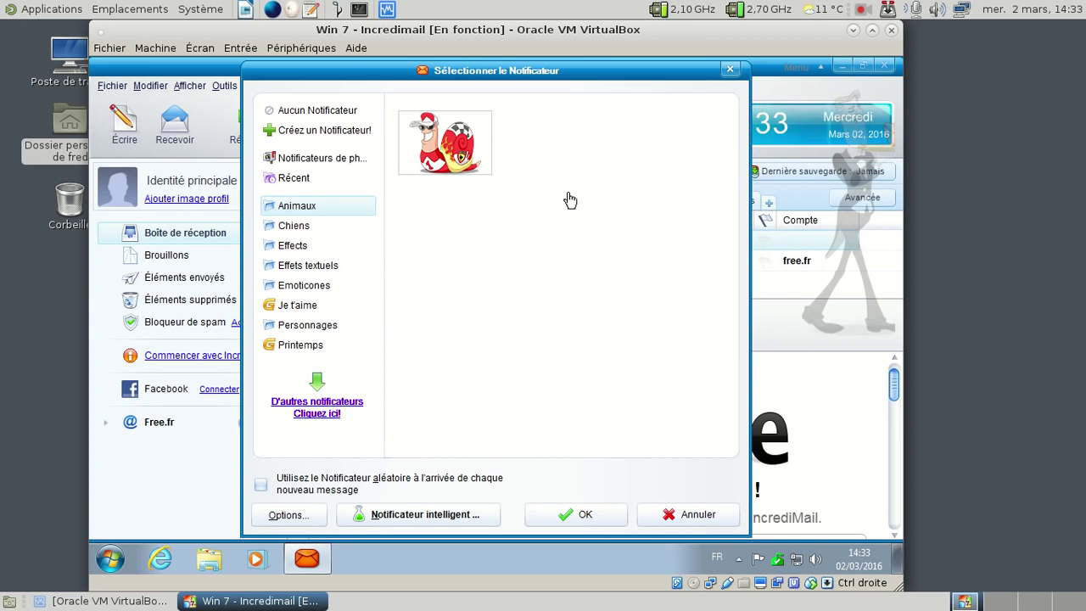
pyautogui.click(465, 157)
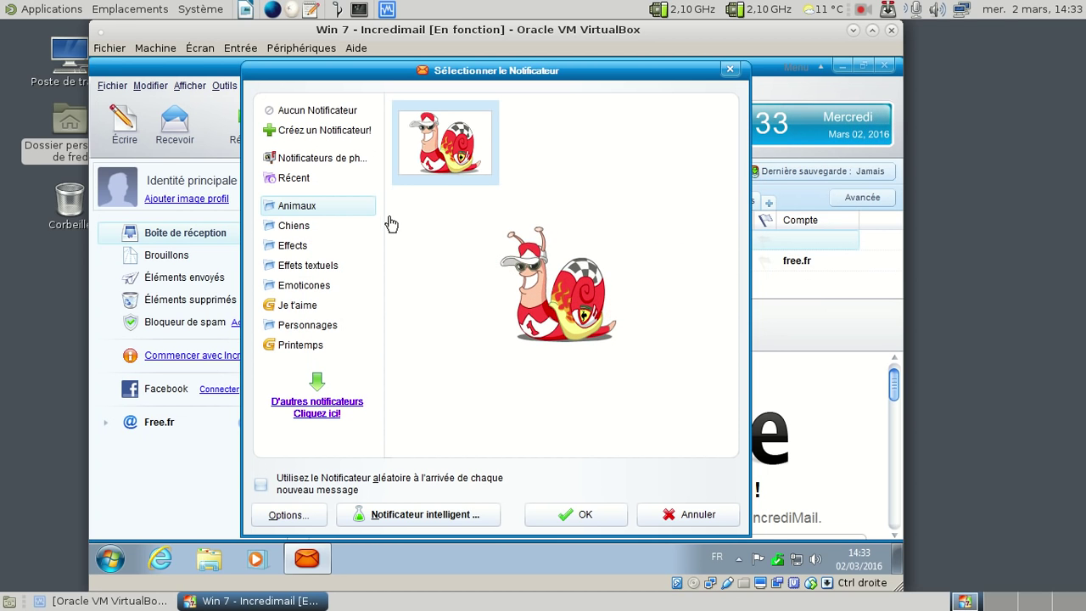
pyautogui.click(341, 228)
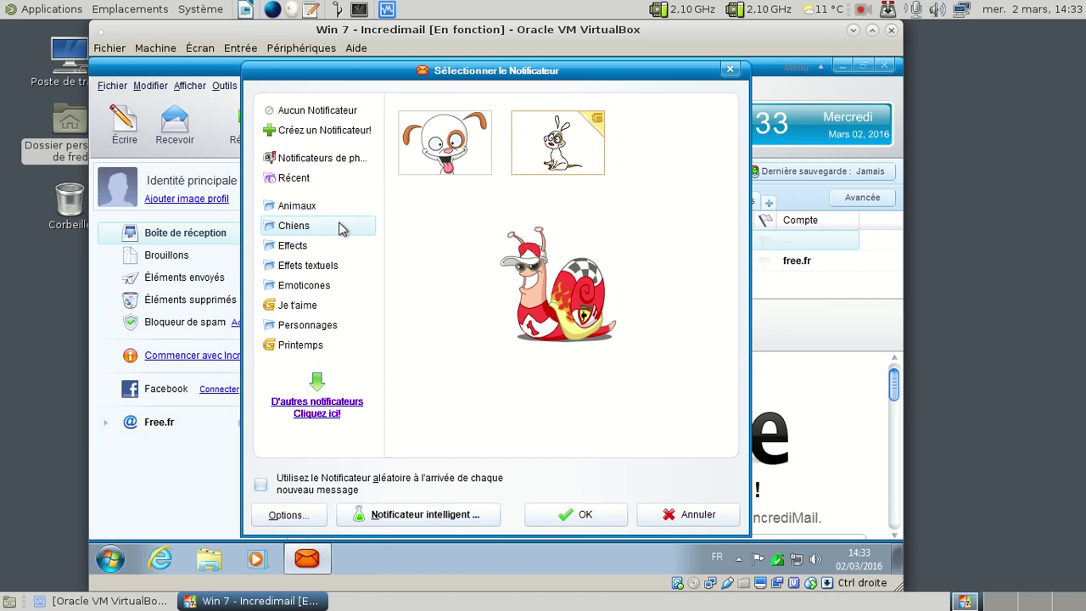
pyautogui.click(418, 146)
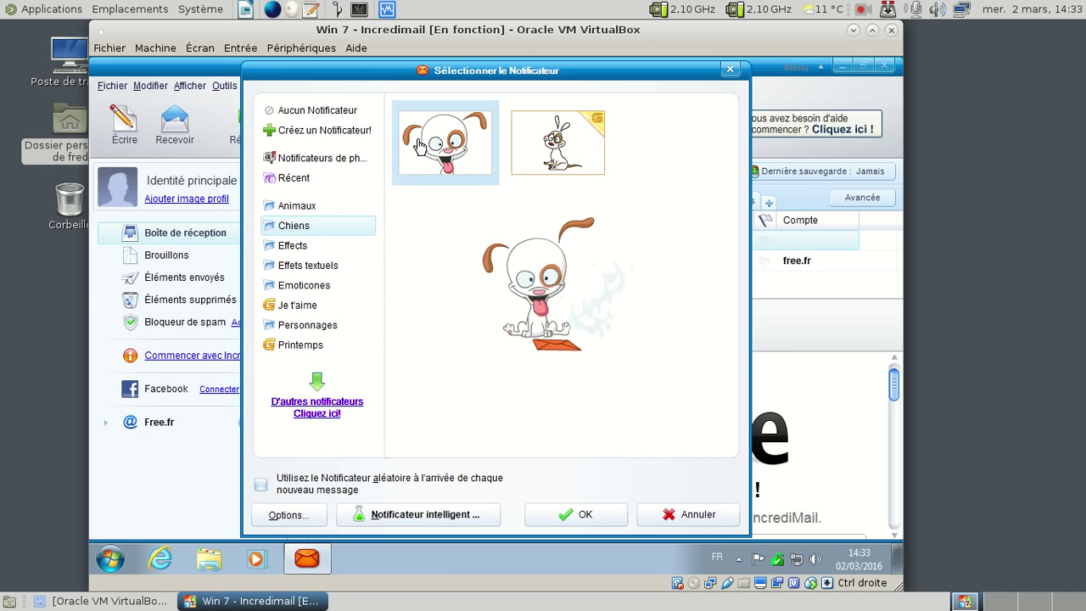
pyautogui.click(314, 248)
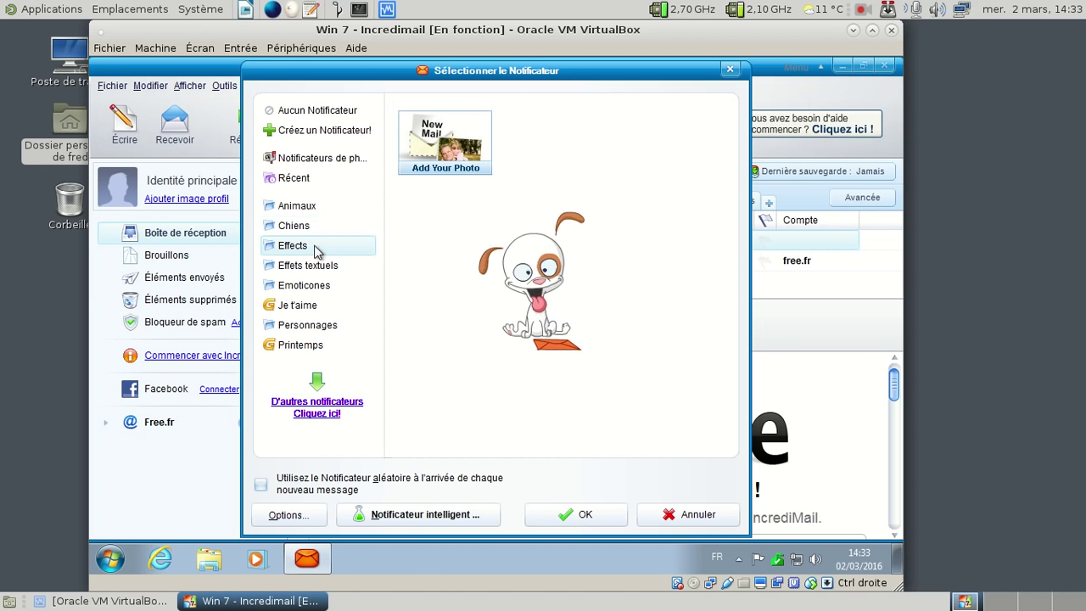
pyautogui.click(314, 268)
pyautogui.click(307, 287)
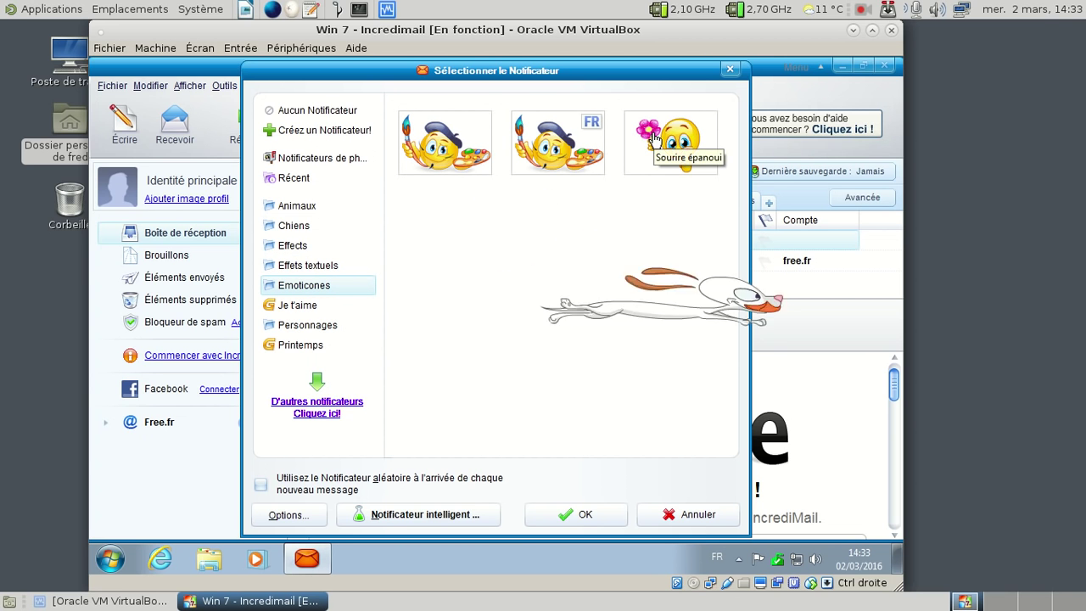
pyautogui.click(571, 138)
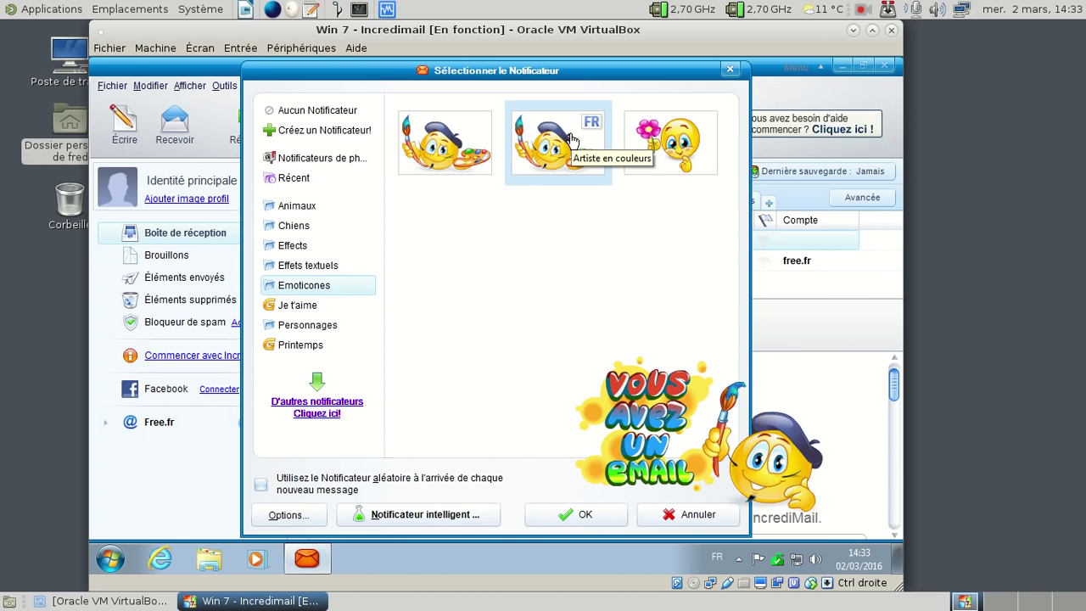
pyautogui.click(327, 325)
pyautogui.click(463, 142)
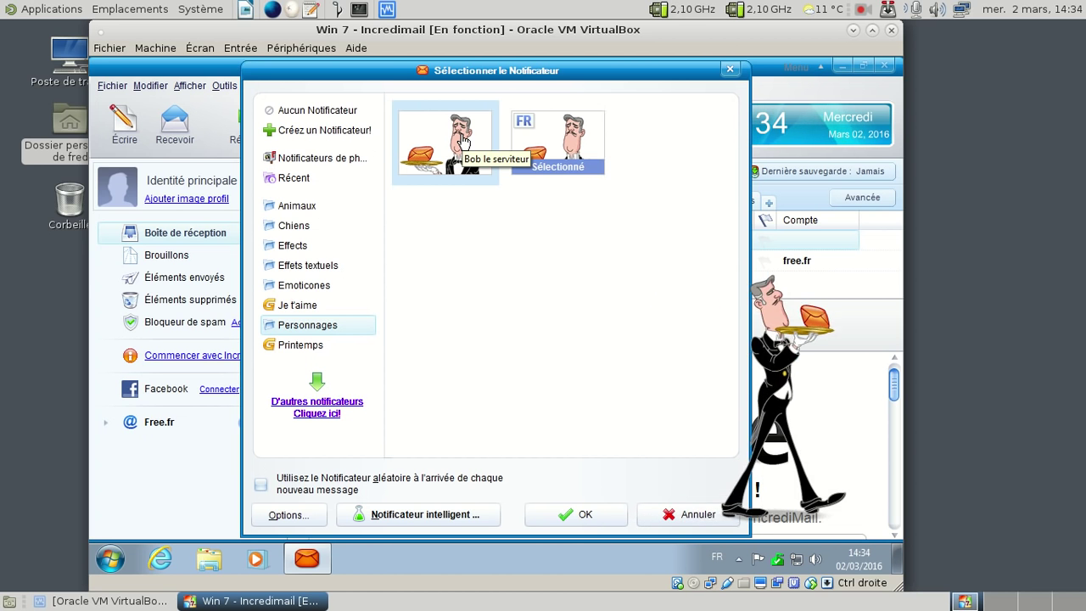
pyautogui.click(731, 69)
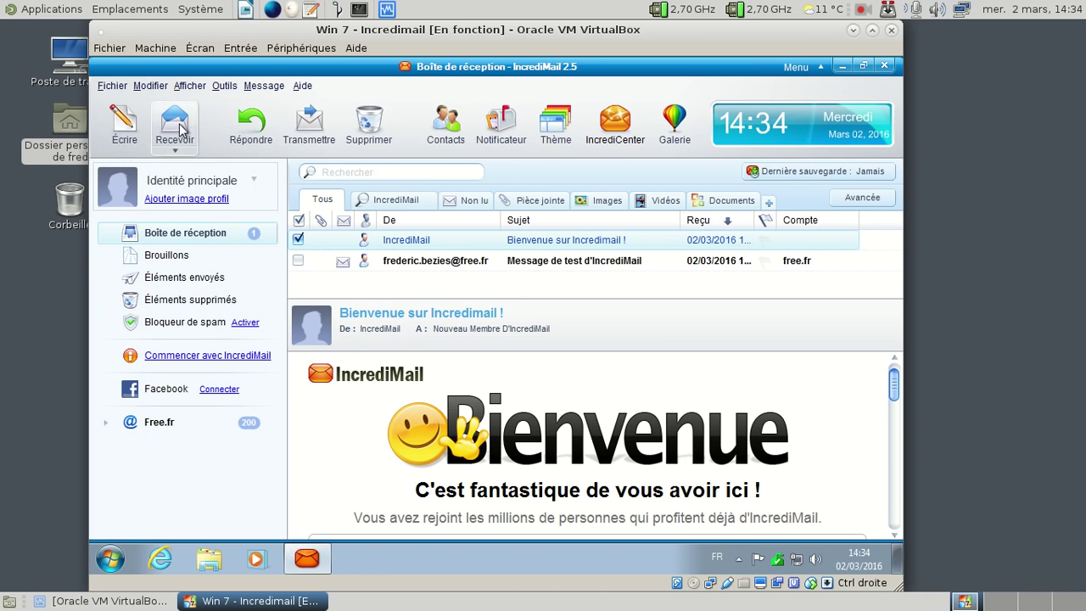
# Step: Address a new message to the Gmail account with body 'envoi de courrier avec un fond d'écran neutre !'
pyautogui.click(134, 133)
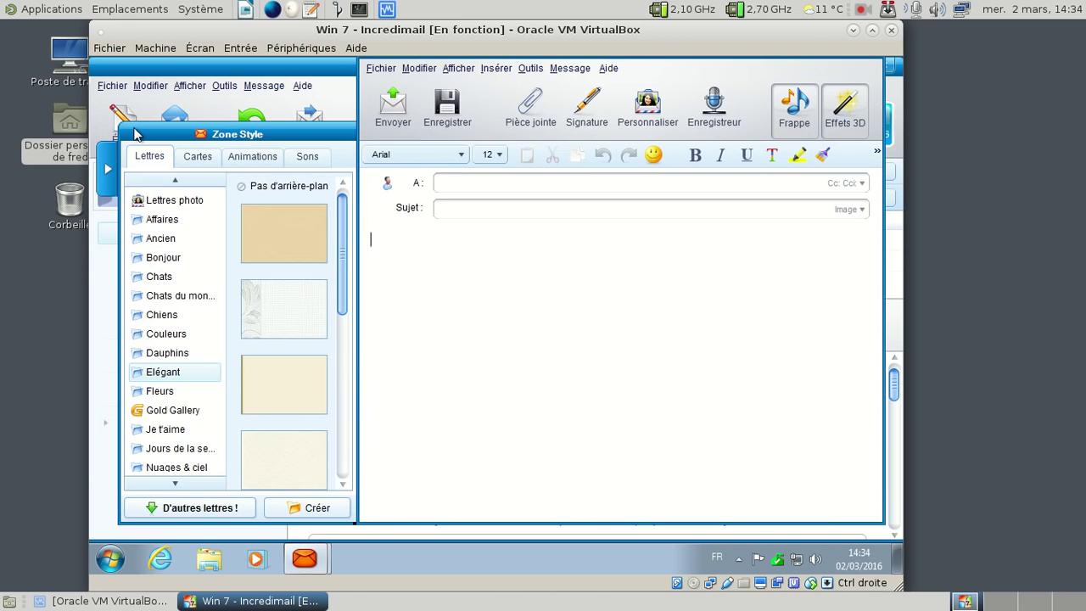
pyautogui.click(444, 241)
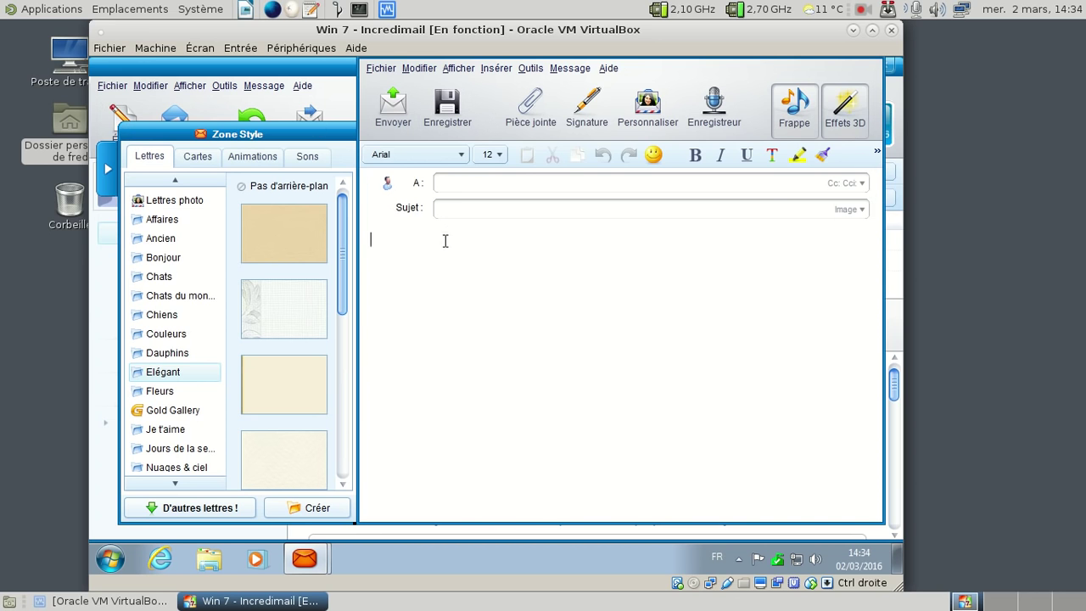
pyautogui.click(454, 184)
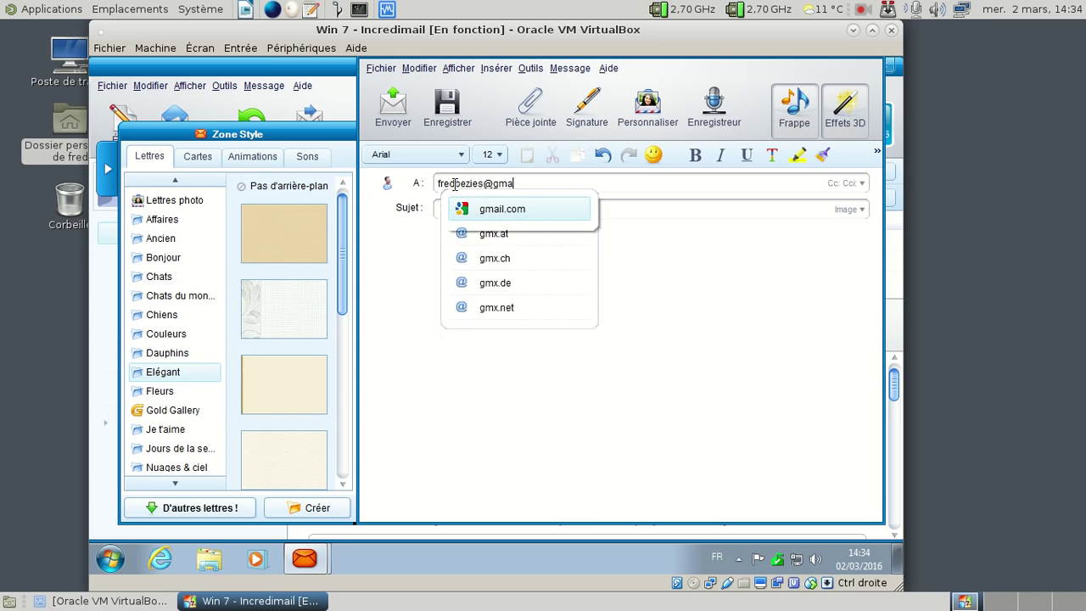
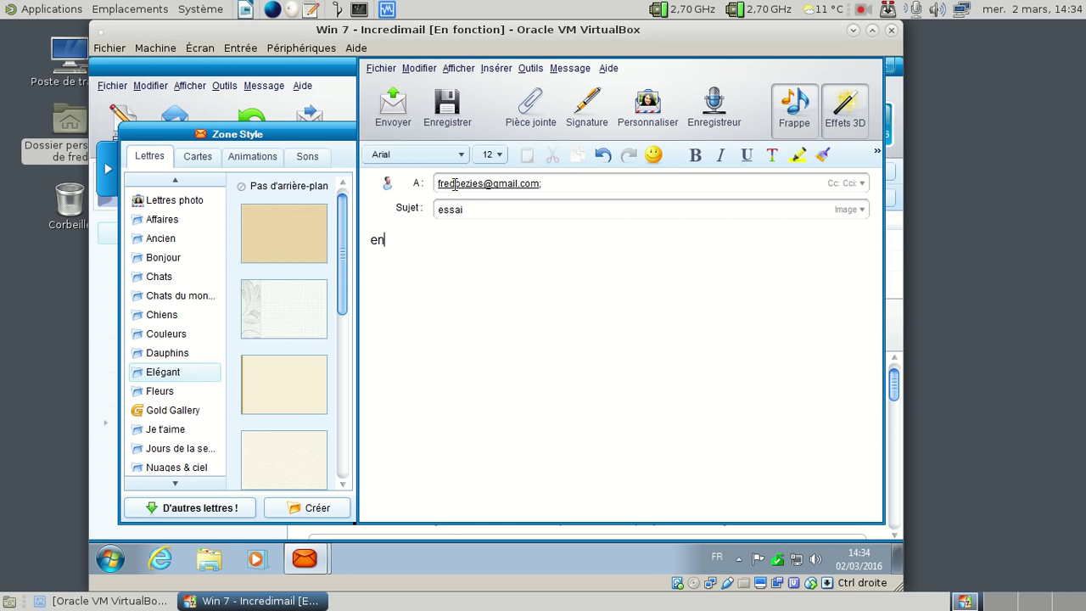
pyautogui.write('ourrier avec un fond')
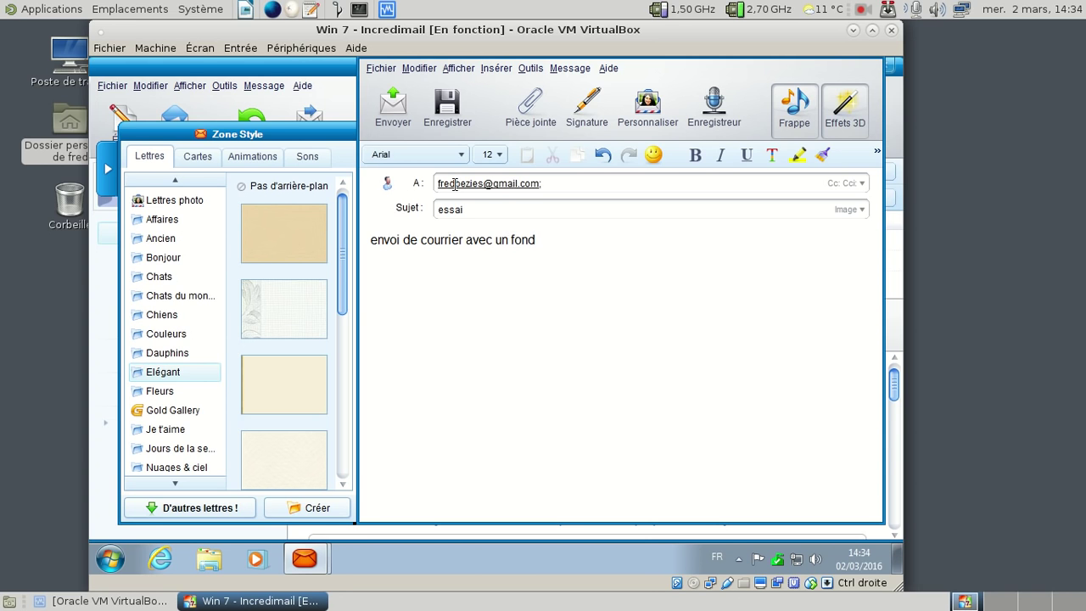
pyautogui.press('BackSpace')
pyautogui.write('d')
pyautogui.write('s')
pyautogui.press('BackSpace')
pyautogui.write('neut')
pyautogui.press('BackSpace')
pyautogui.press('BackSpace')
pyautogui.press('BackSpace')
pyautogui.write("d'écran net")
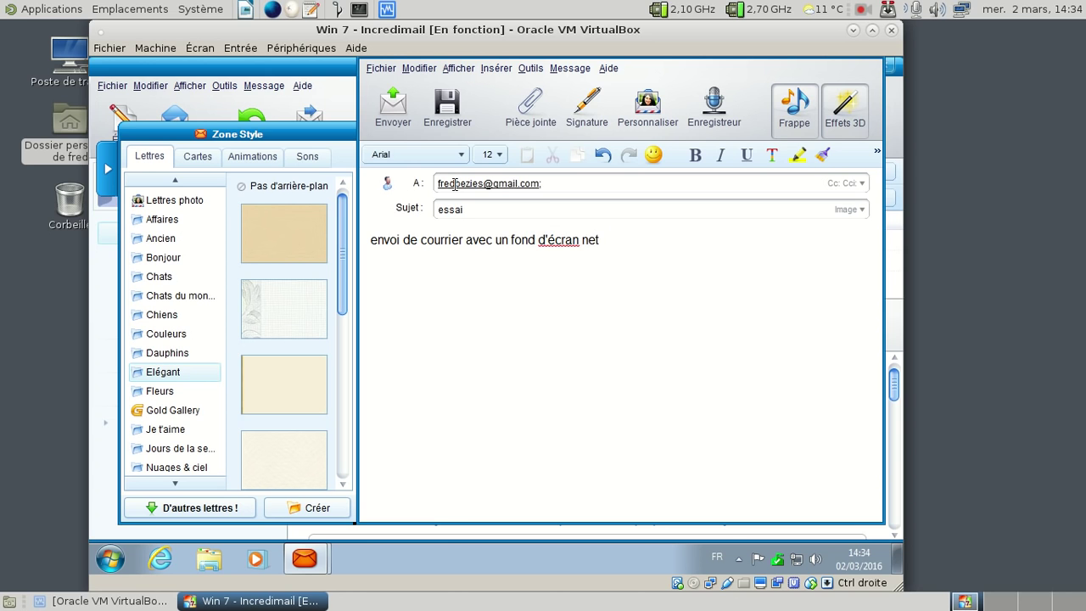
pyautogui.press('BackSpace')
pyautogui.write('utre !')
# Step: Give the message the subject 'essai 01' and send it
pyautogui.click(488, 206)
pyautogui.write('essai 01')
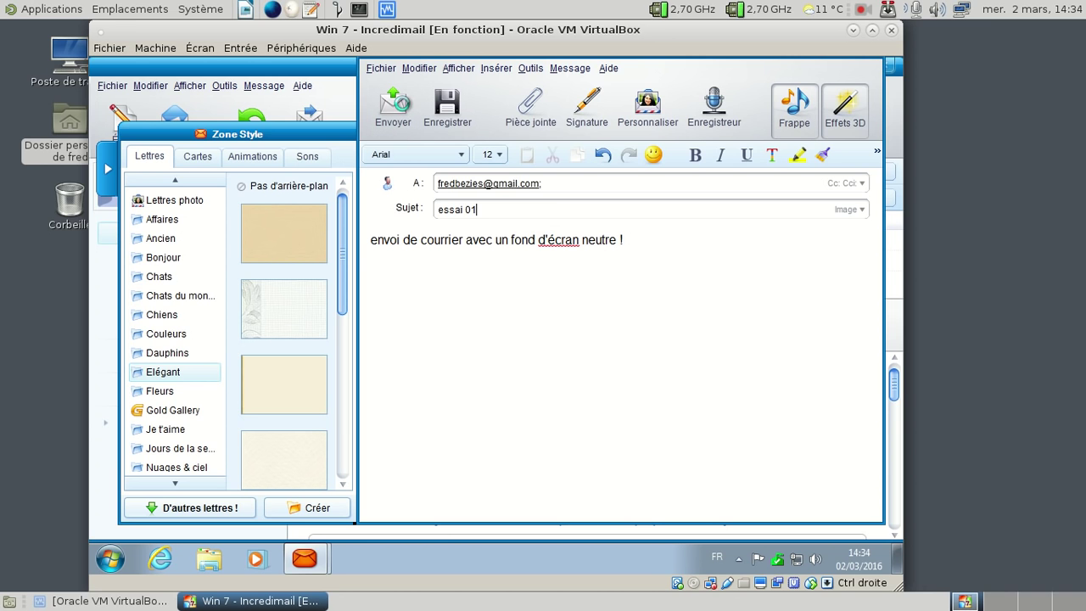
pyautogui.click(403, 108)
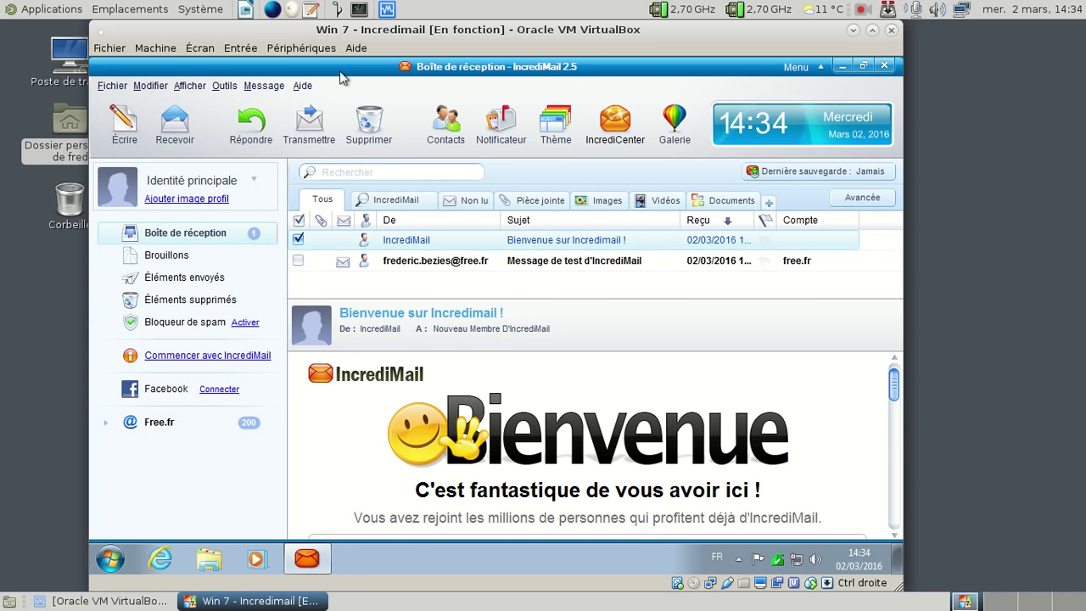
pyautogui.click(126, 120)
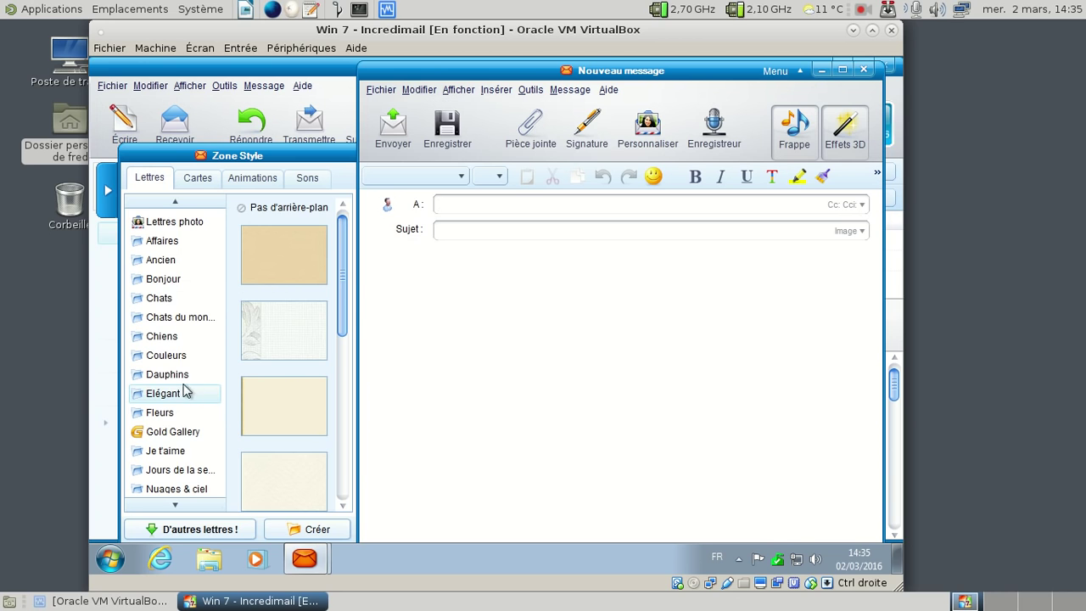
# Step: Apply the handshake Accord letter from the Affaires letter designs
pyautogui.click(187, 413)
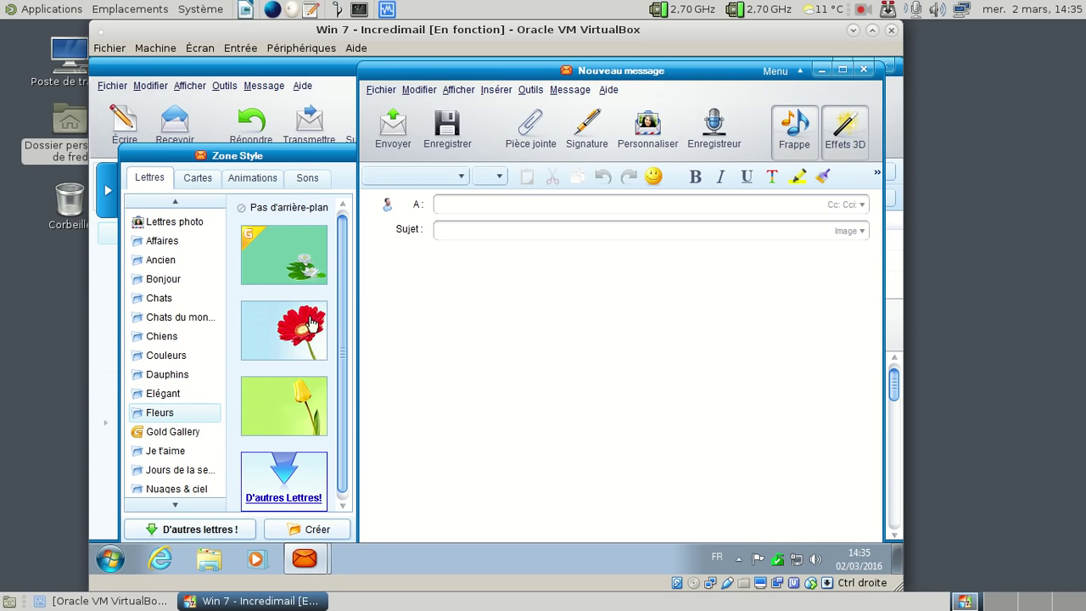
pyautogui.click(160, 244)
pyautogui.moveTo(341, 314); pyautogui.dragTo(343, 450)
pyautogui.click(268, 322)
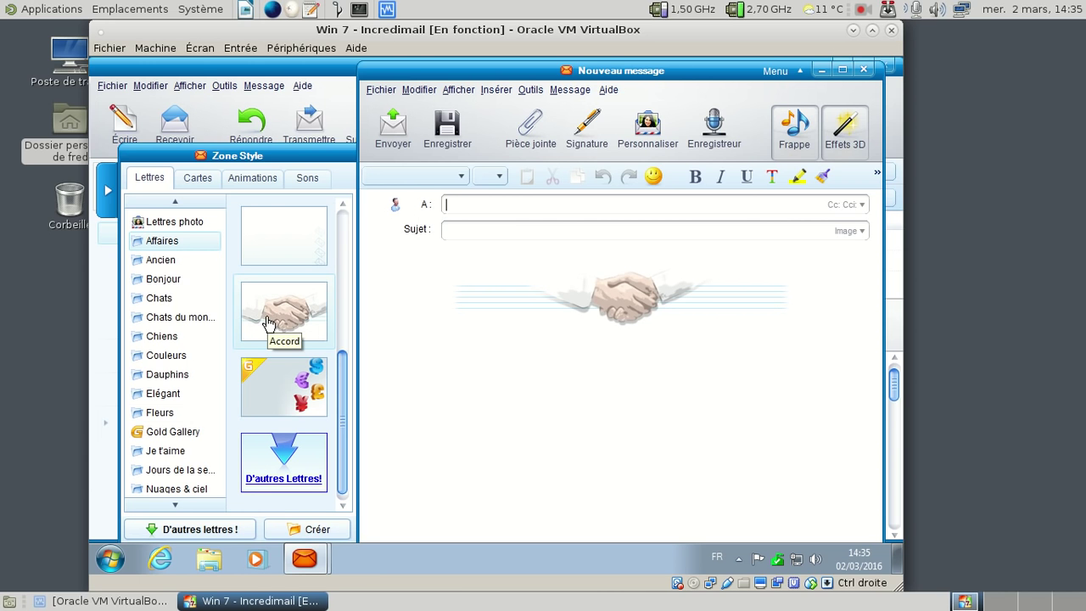
# Step: Address the message to the Gmail account via the autocomplete suggestion
pyautogui.press('BackSpace')
pyautogui.press('BackSpace')
pyautogui.press('BackSpace')
pyautogui.write('frdb')
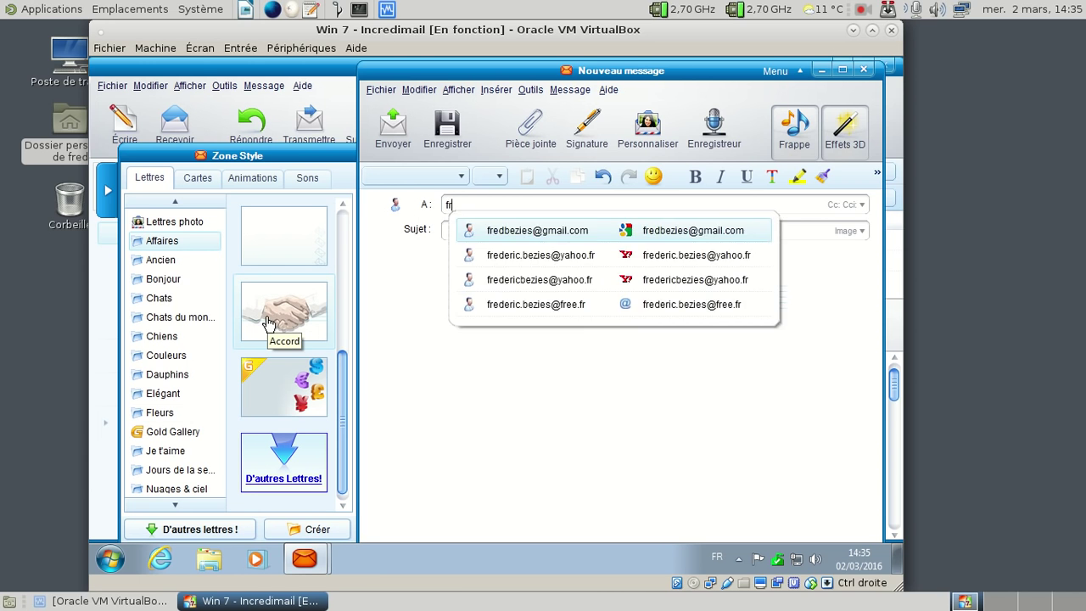
pyautogui.press('BackSpace')
pyautogui.click(540, 222)
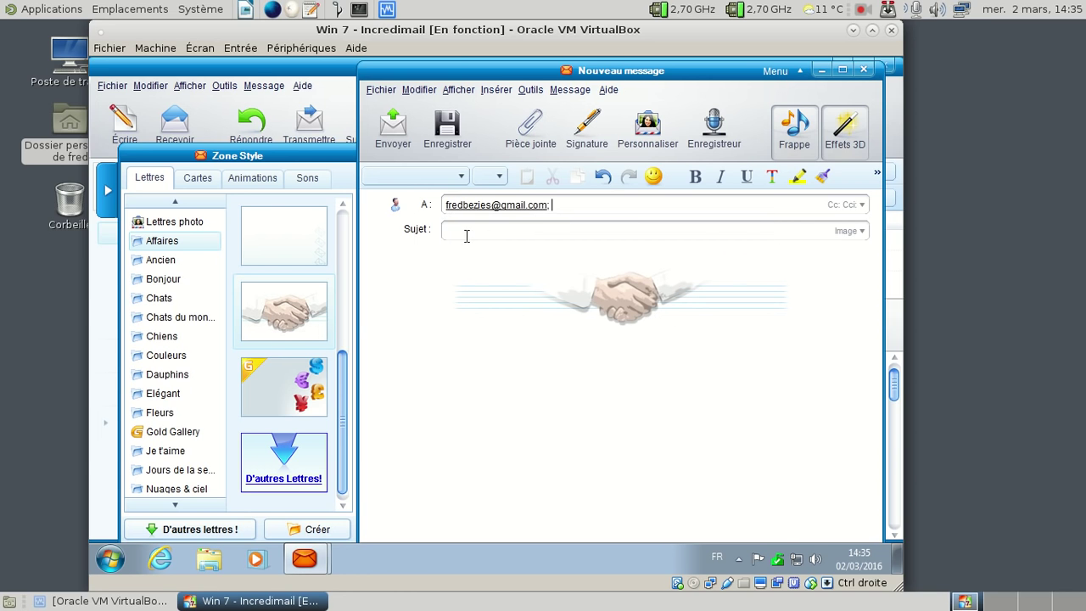
pyautogui.click(462, 237)
# Step: Title the message 'Essai 2', write the two body lines, and delete 'thème numix'
pyautogui.write('Essai 2')
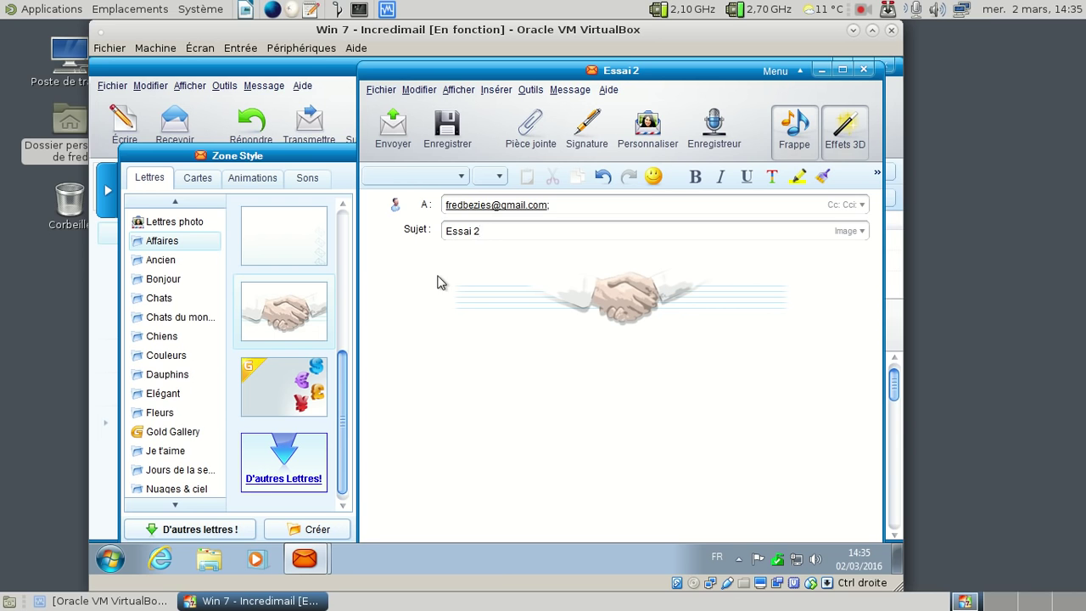
pyautogui.click(442, 259)
pyautogui.write('Un courrier électronique avec un superbe fonc')
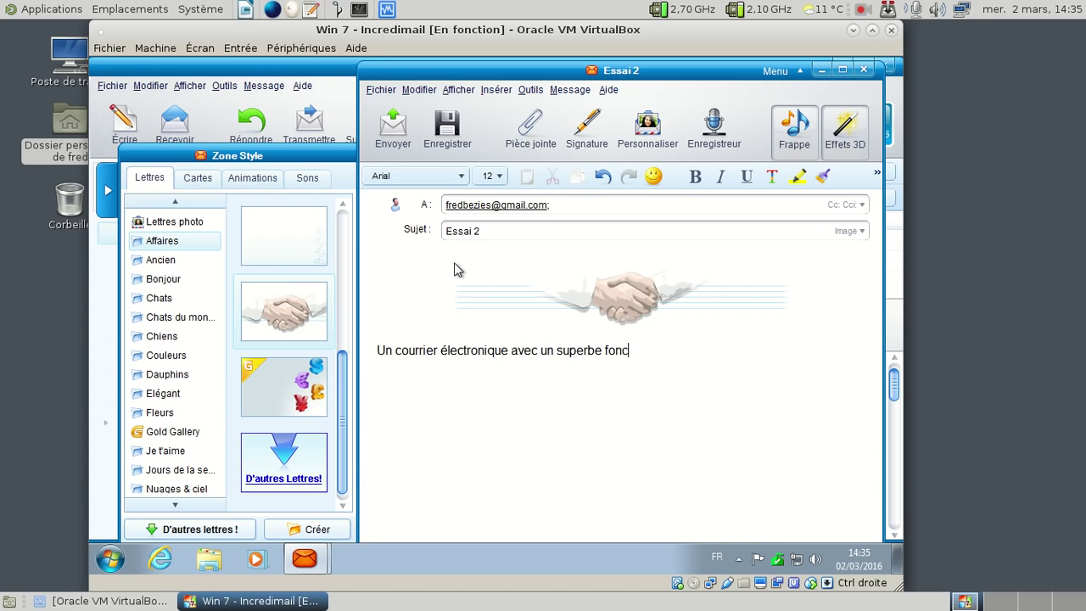
pyautogui.write("nd d'écran.")
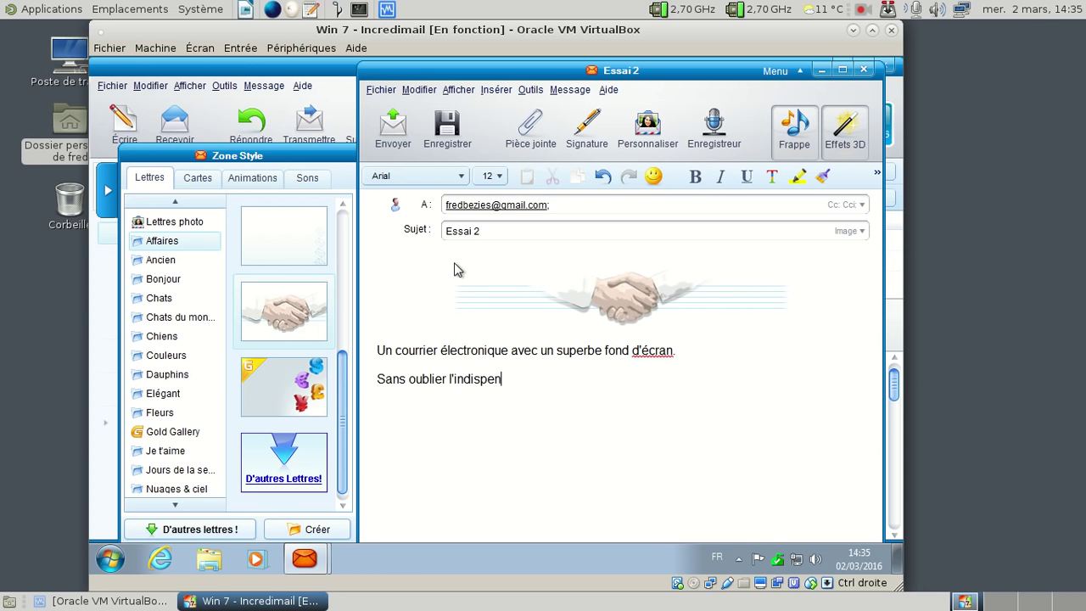
pyautogui.write('sable et inesthétique th')
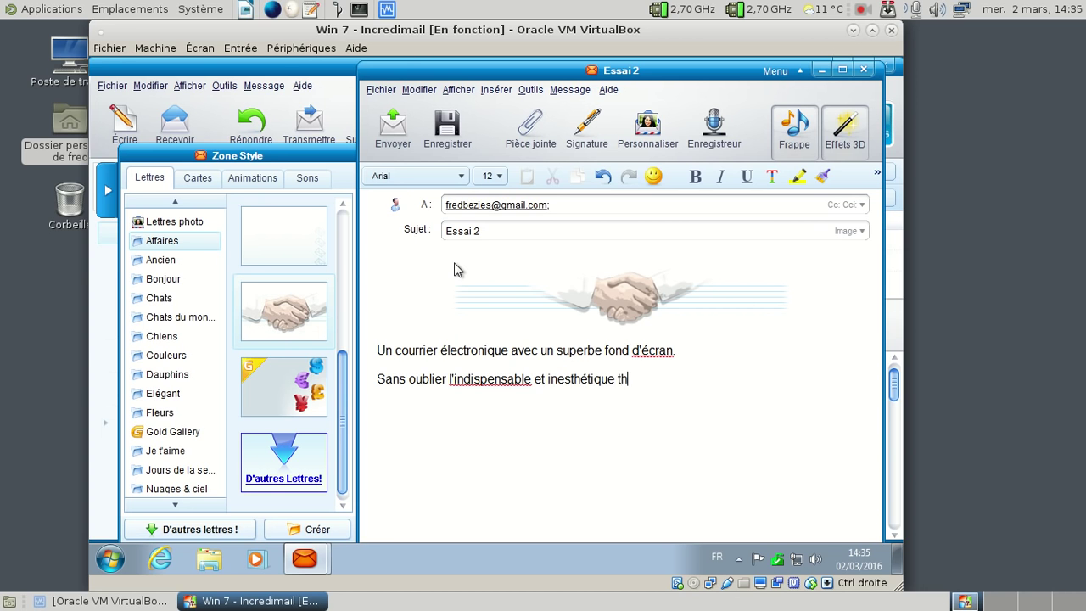
pyautogui.hotkey('shift', 'Left')
pyautogui.hotkey('shift', 'Left')
pyautogui.hotkey('shift', 'Left')
pyautogui.write('ème')
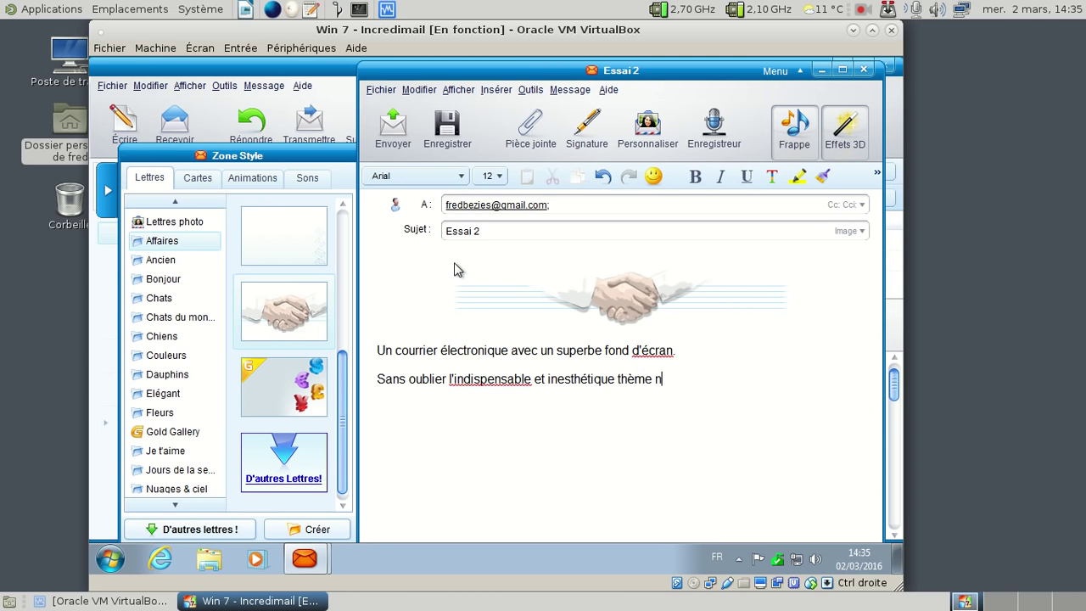
pyautogui.hotkey('shift', 'Left')
pyautogui.hotkey('shift', 'Left')
pyautogui.hotkey('shift', 'Left')
pyautogui.hotkey('shift', 'Left')
pyautogui.hotkey('shift', 'Left')
pyautogui.press('BackSpace')
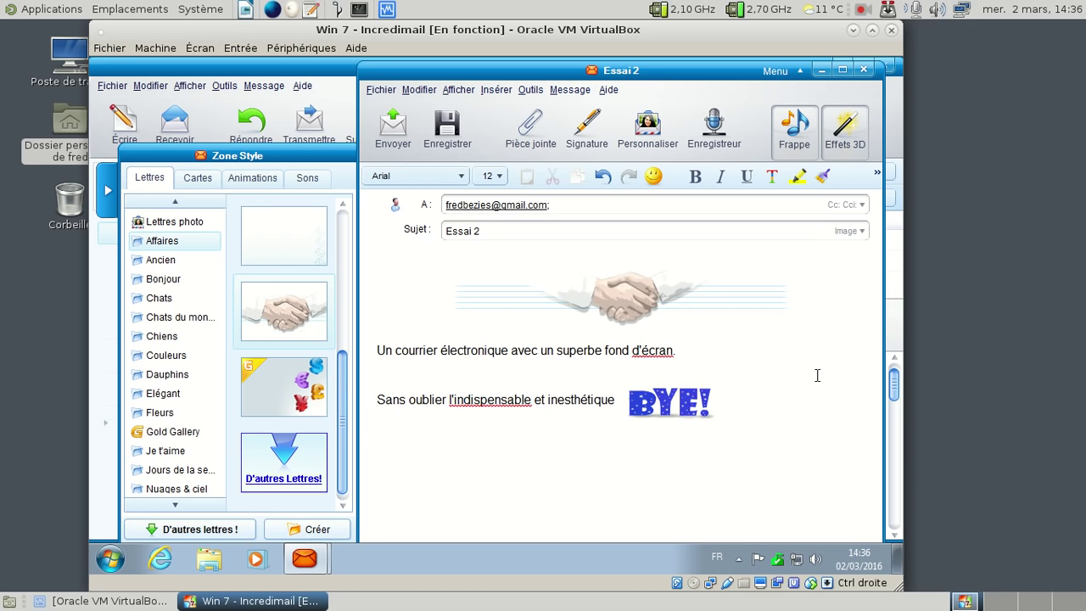
# Step: Send Essai 2, then select and apply the beige skin from the skin selector
pyautogui.click(392, 125)
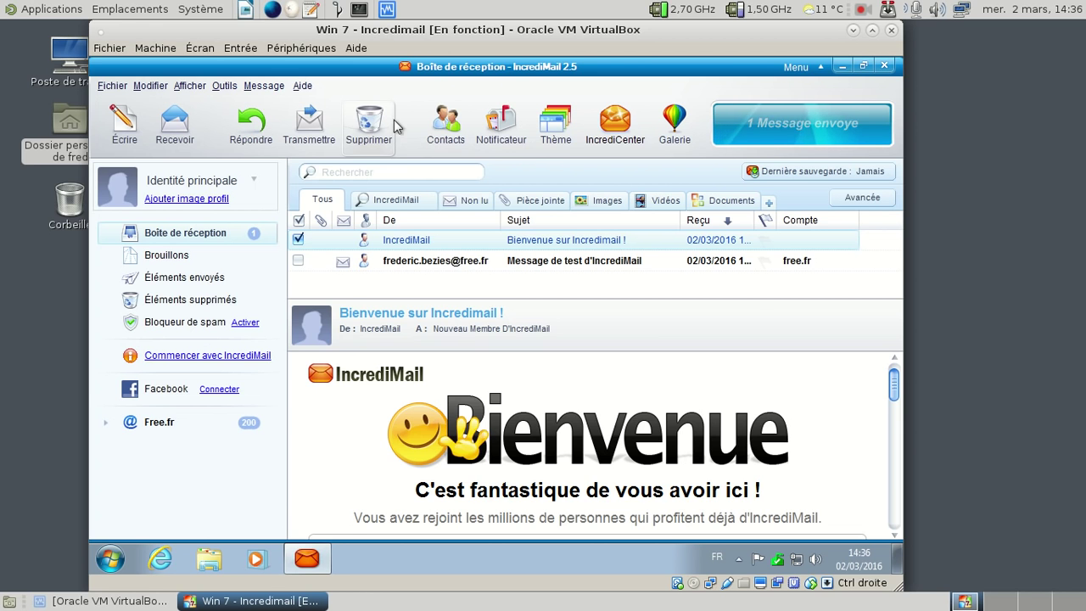
pyautogui.click(578, 124)
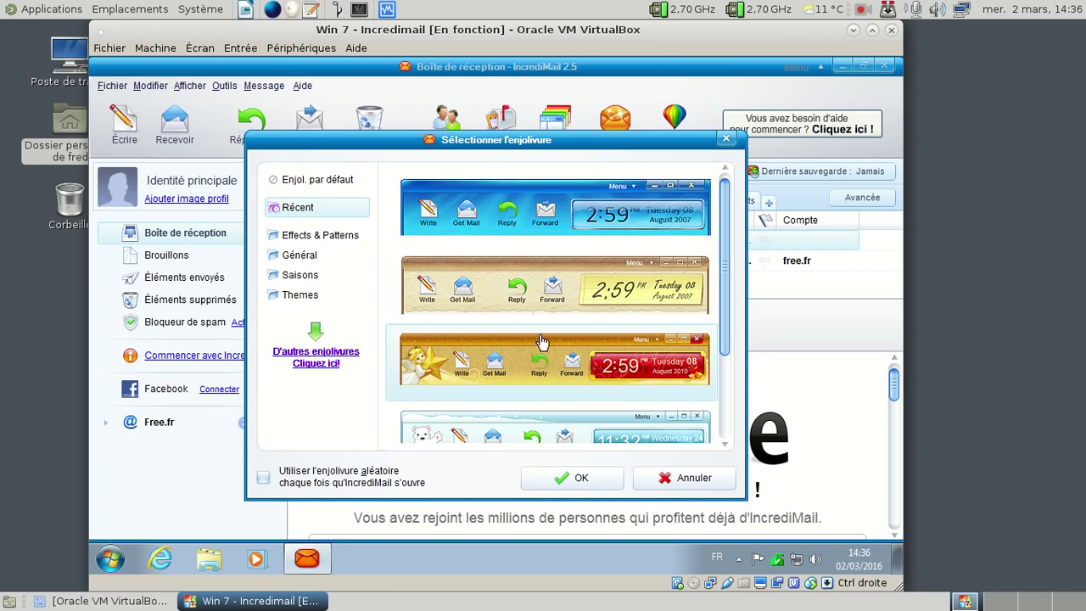
pyautogui.click(678, 274)
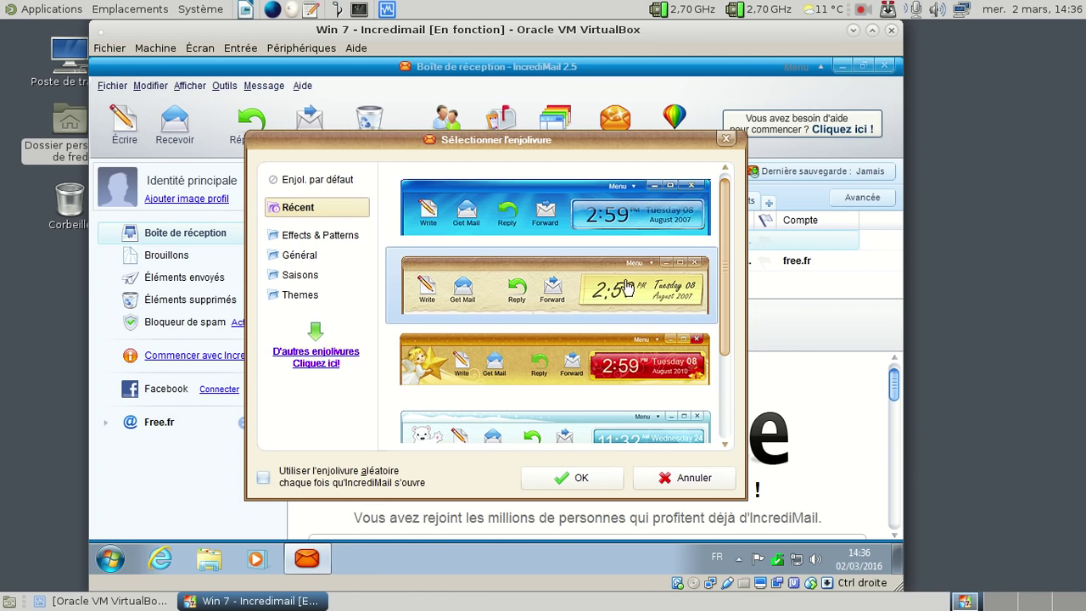
pyautogui.click(594, 479)
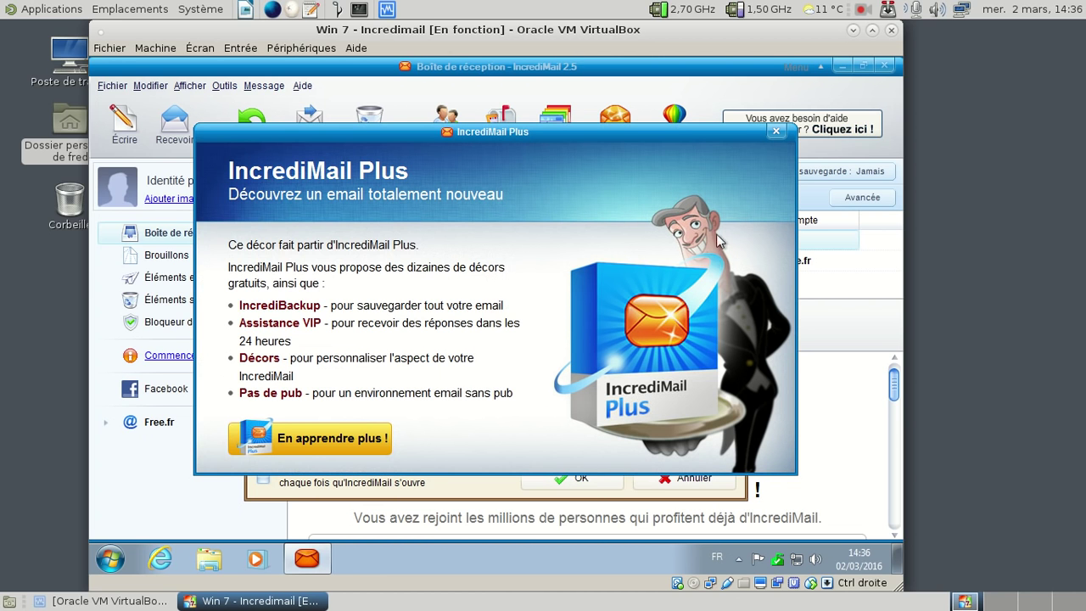
# Step: Dismiss the IncrediMail Plus offer and browse All Programs in the Start menu
pyautogui.click(777, 132)
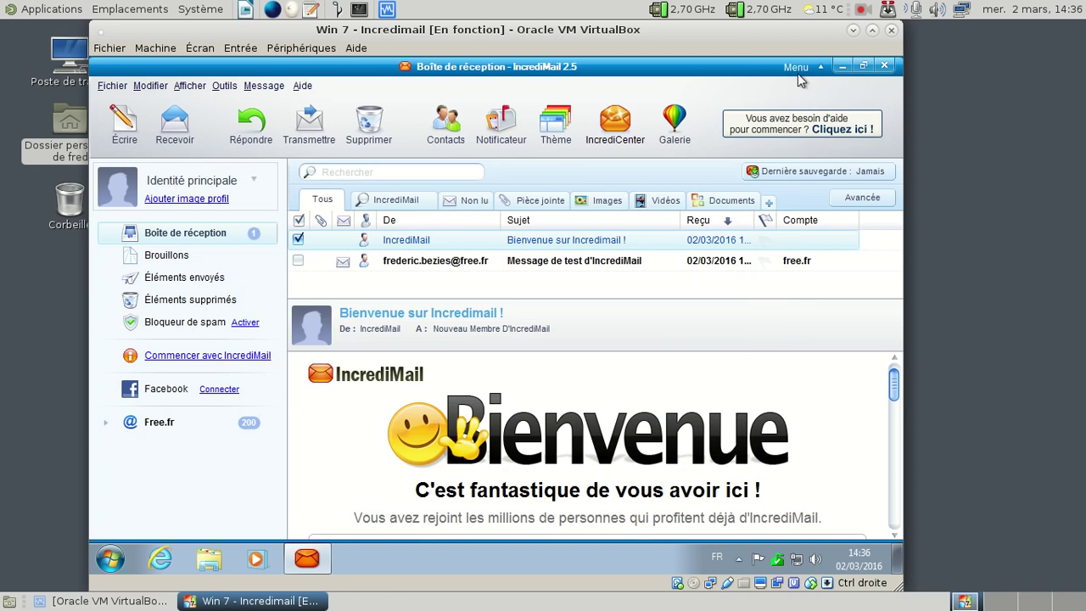
pyautogui.click(111, 560)
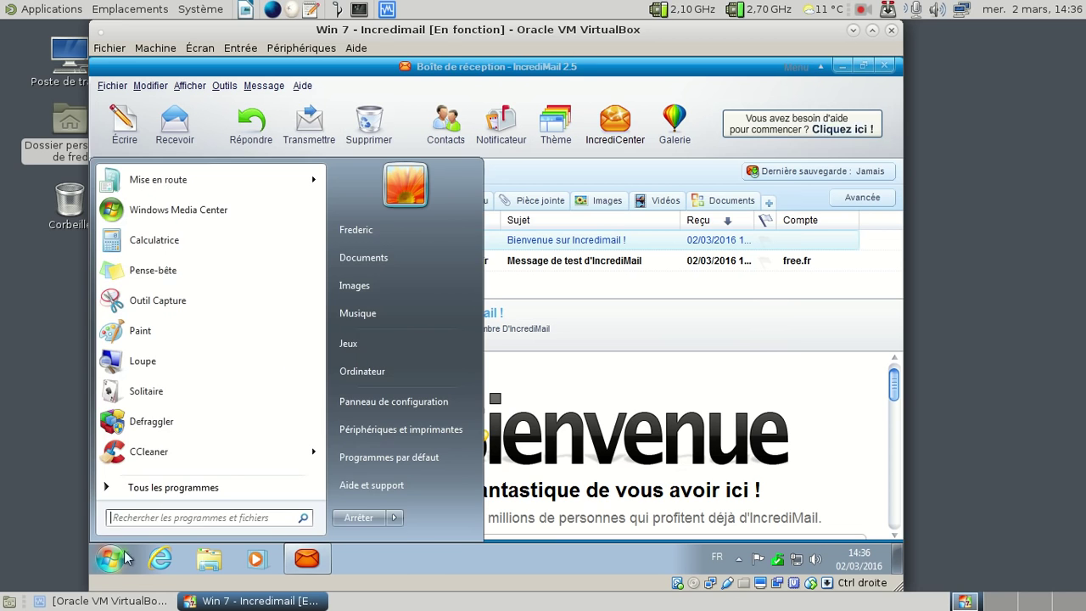
pyautogui.click(255, 496)
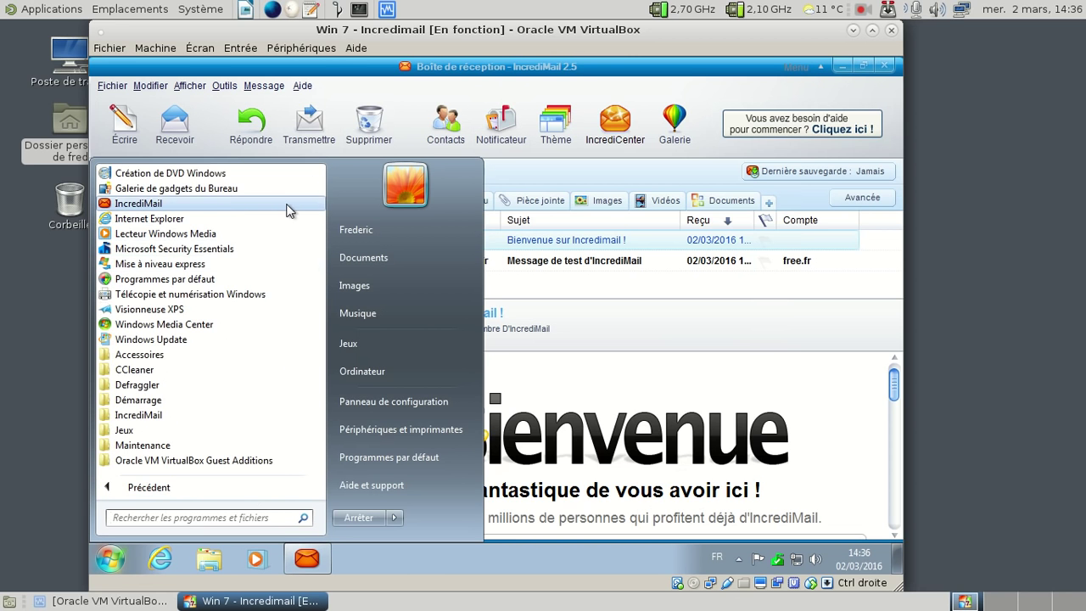
pyautogui.click(513, 95)
# Step: Try closing IncrediMail from its Fichier menu and taskbar task list, then check its menus
pyautogui.click(111, 85)
pyautogui.click(157, 332)
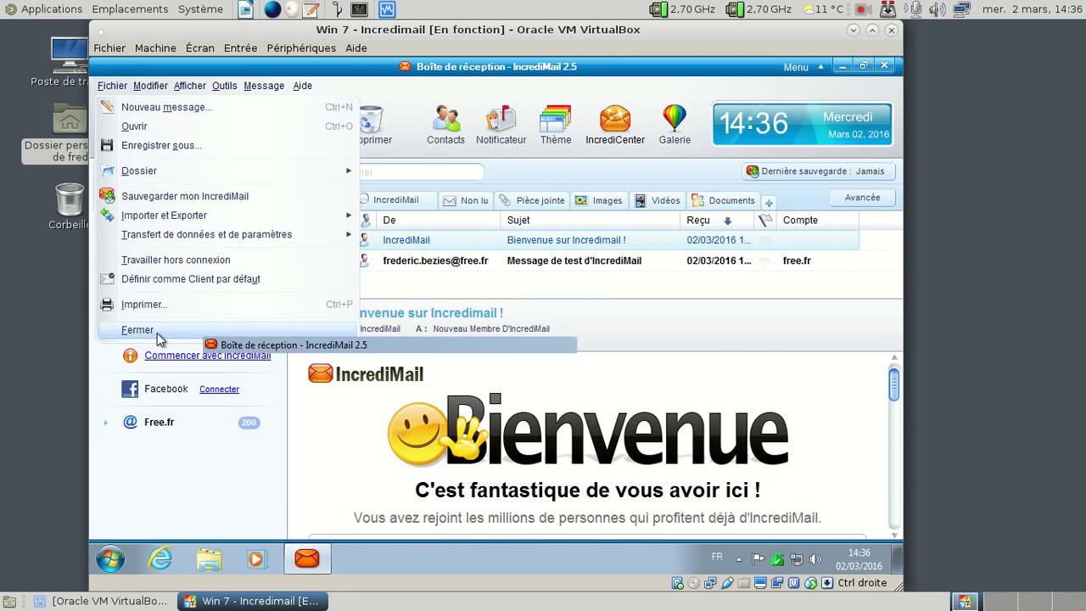
pyautogui.rightClick(314, 564)
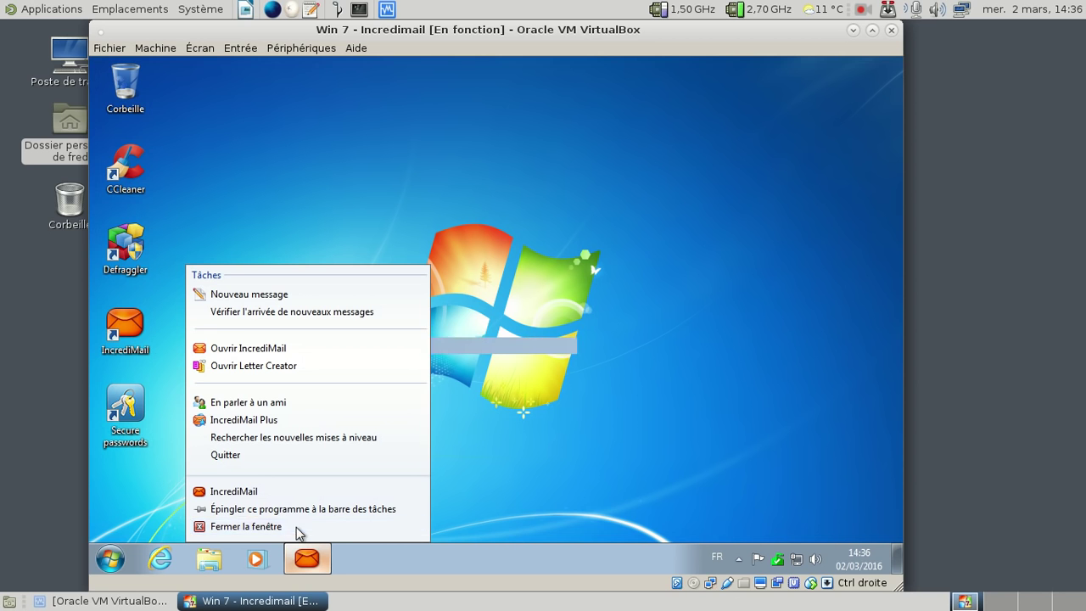
pyautogui.click(297, 528)
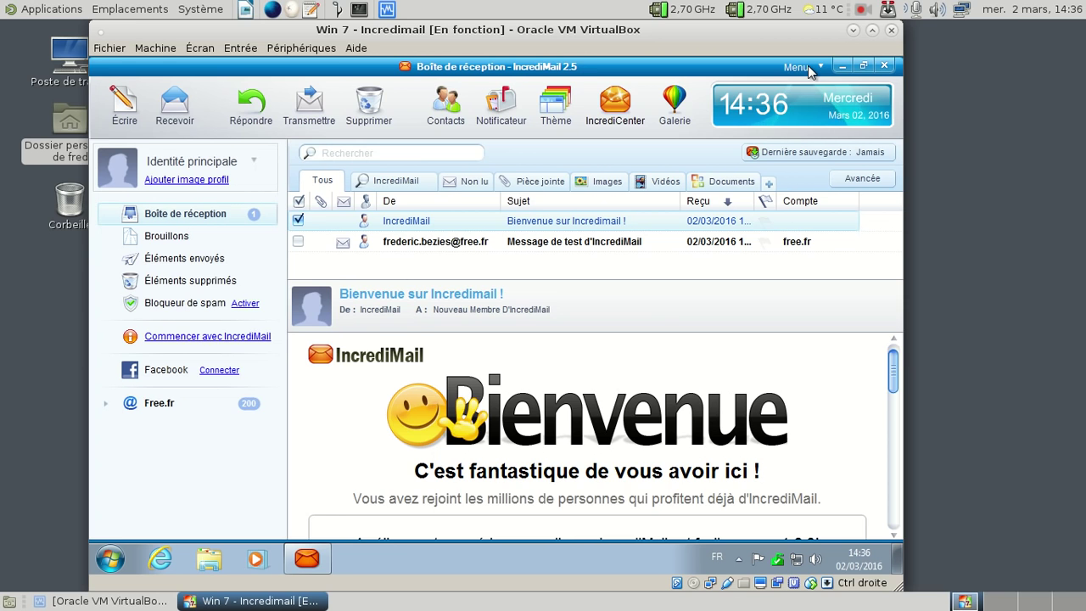
pyautogui.click(303, 87)
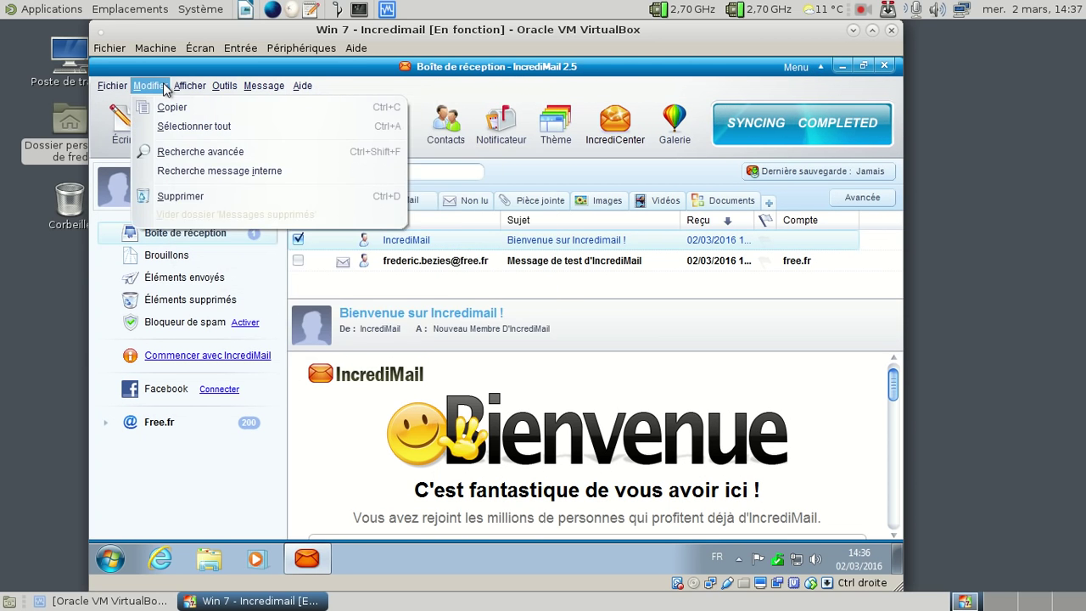
pyautogui.click(89, 77)
# Step: Inspect the IncrediMail folder under All Programs, then start Task Manager from the taskbar
pyautogui.click(110, 558)
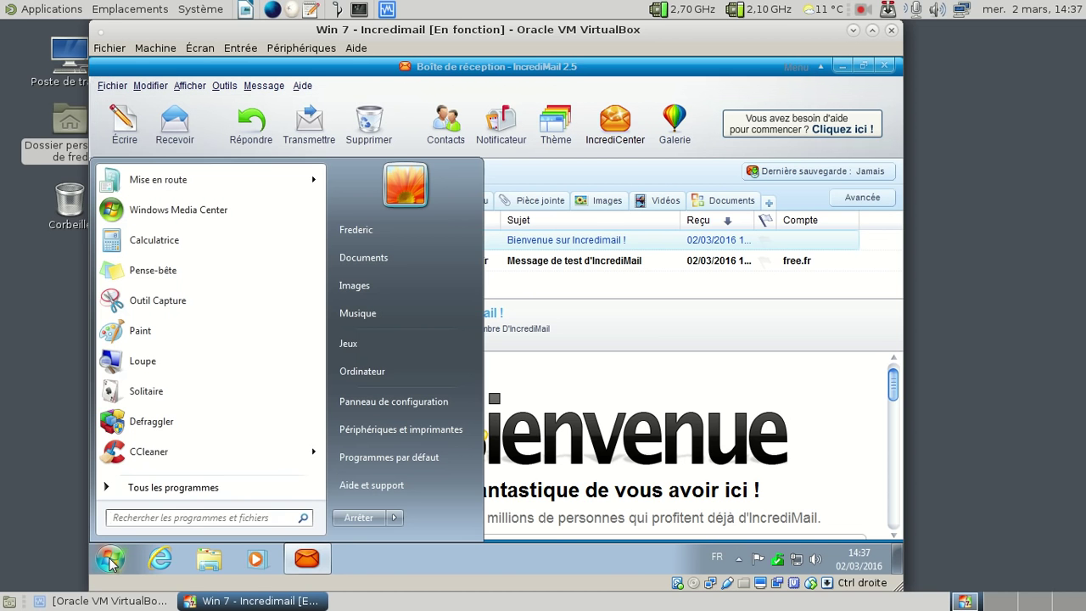
pyautogui.click(133, 494)
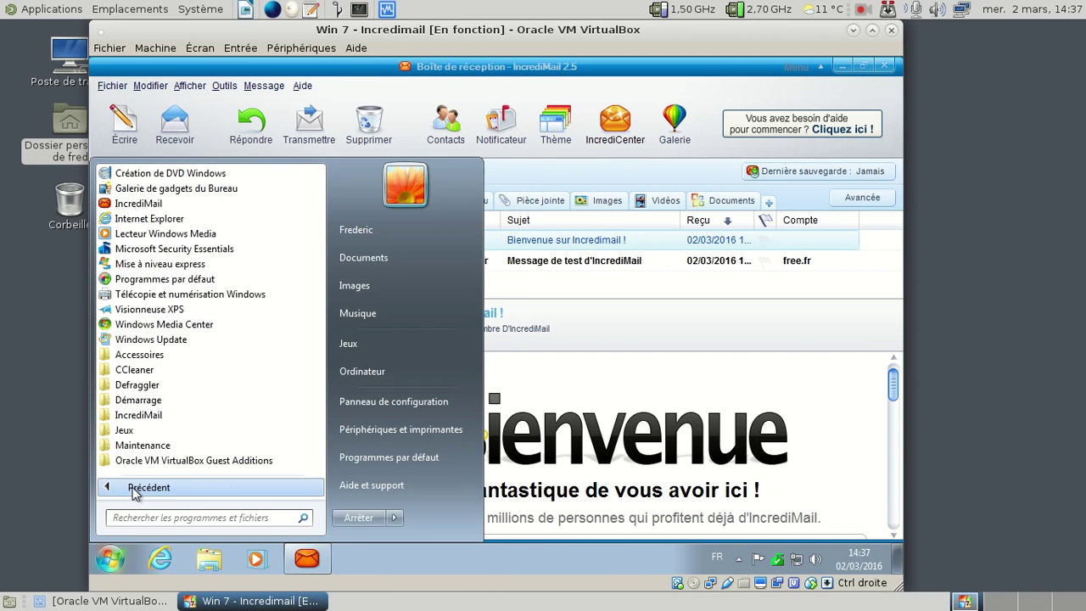
pyautogui.click(172, 415)
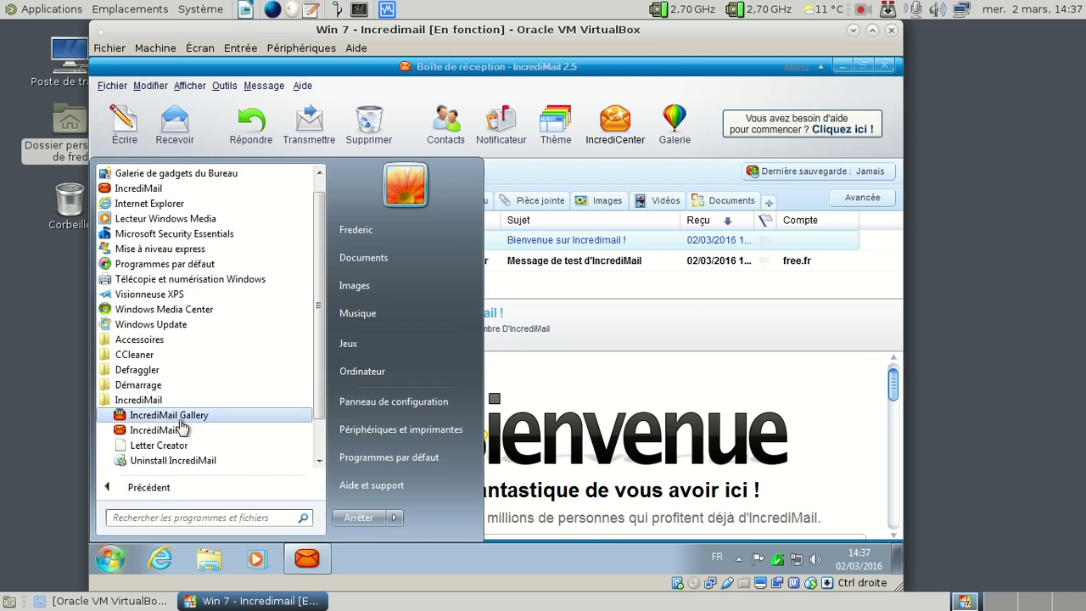
pyautogui.scroll(-1, 218, 416)
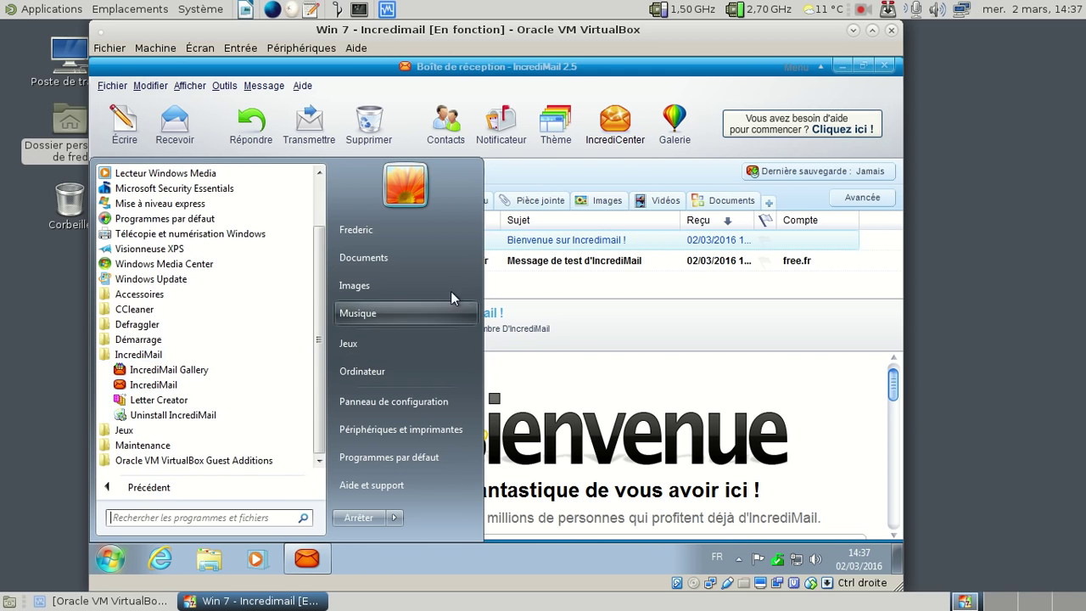
pyautogui.click(645, 278)
pyautogui.rightClick(455, 568)
pyautogui.click(507, 518)
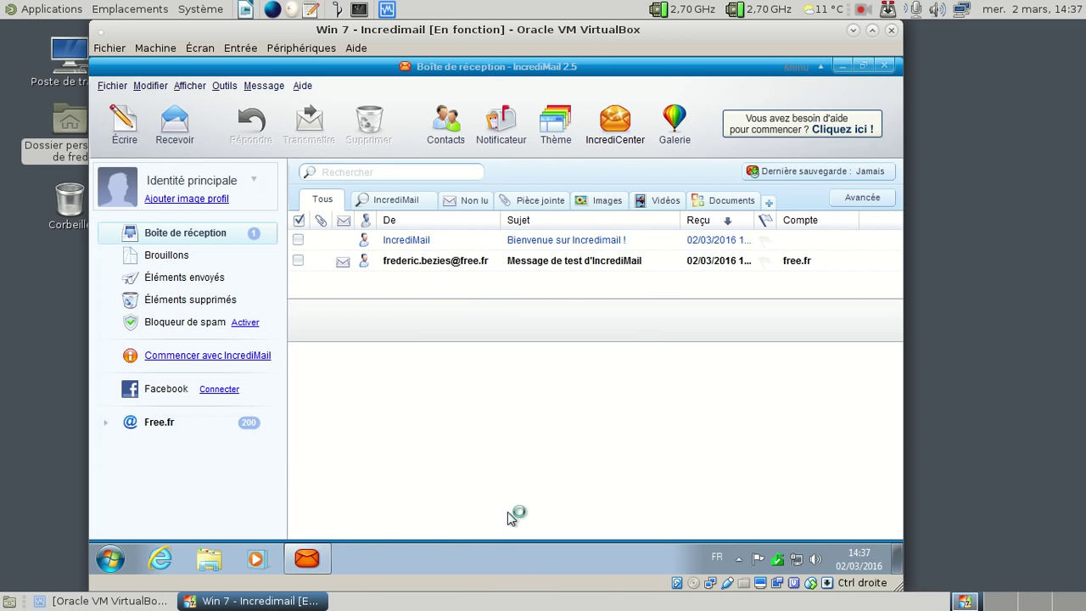
# Step: End the IncrediMail task, close Task Manager, and relaunch IncrediMail from its desktop icon
pyautogui.rightClick(213, 167)
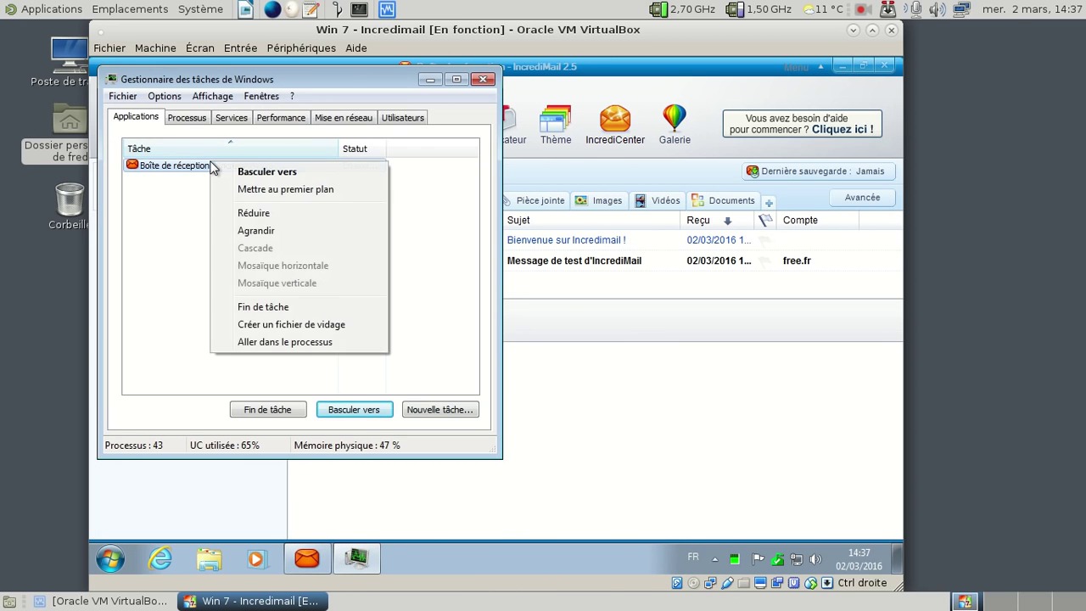
pyautogui.click(293, 308)
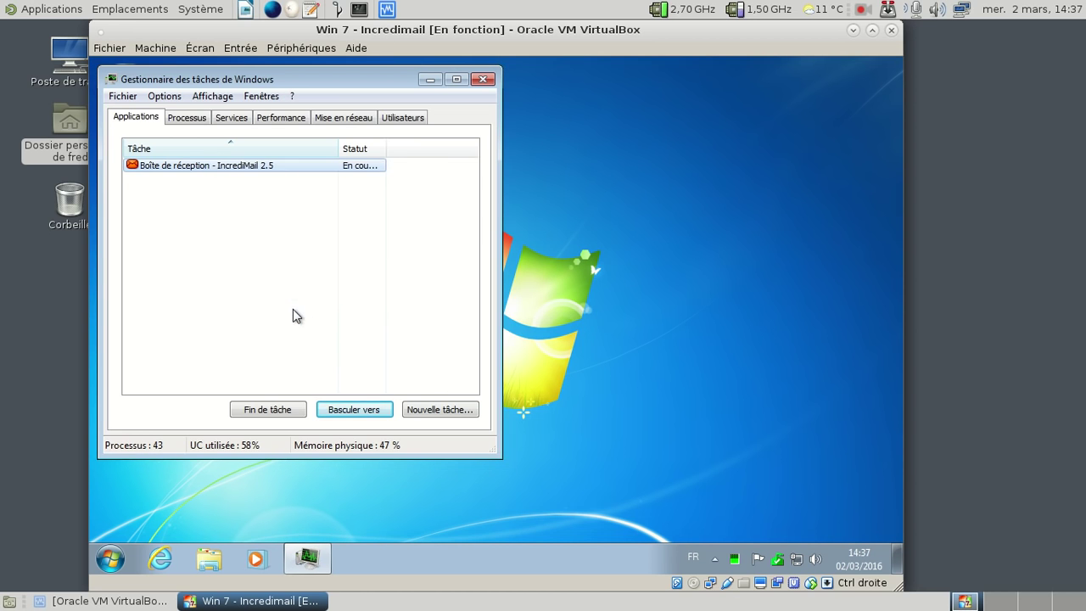
pyautogui.click(483, 79)
pyautogui.doubleClick(133, 325)
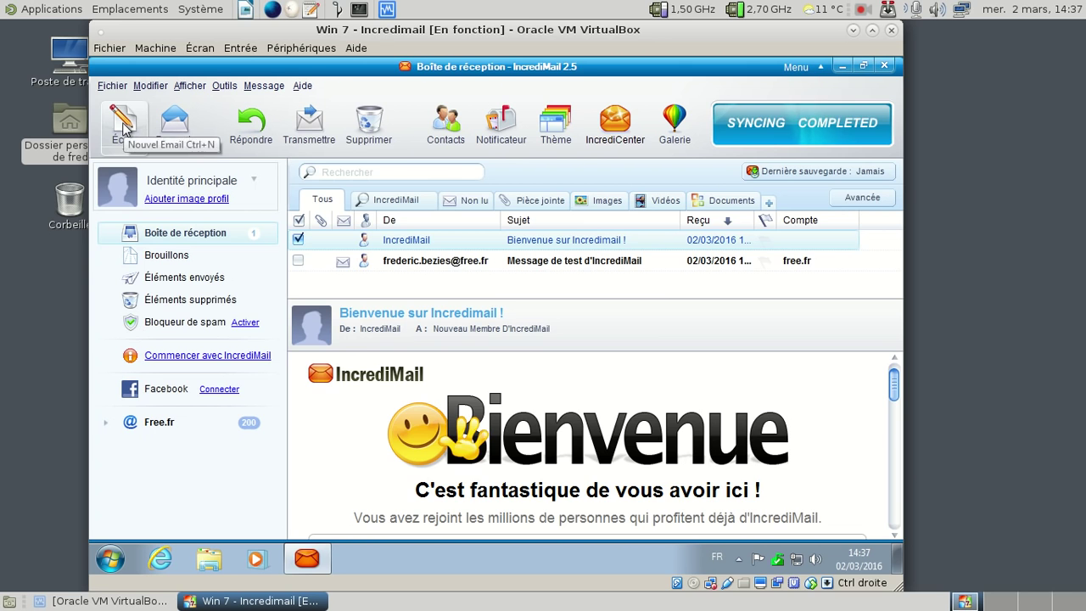
# Step: Open a new message, discard it, and close the IncrediMail window
pyautogui.click(123, 123)
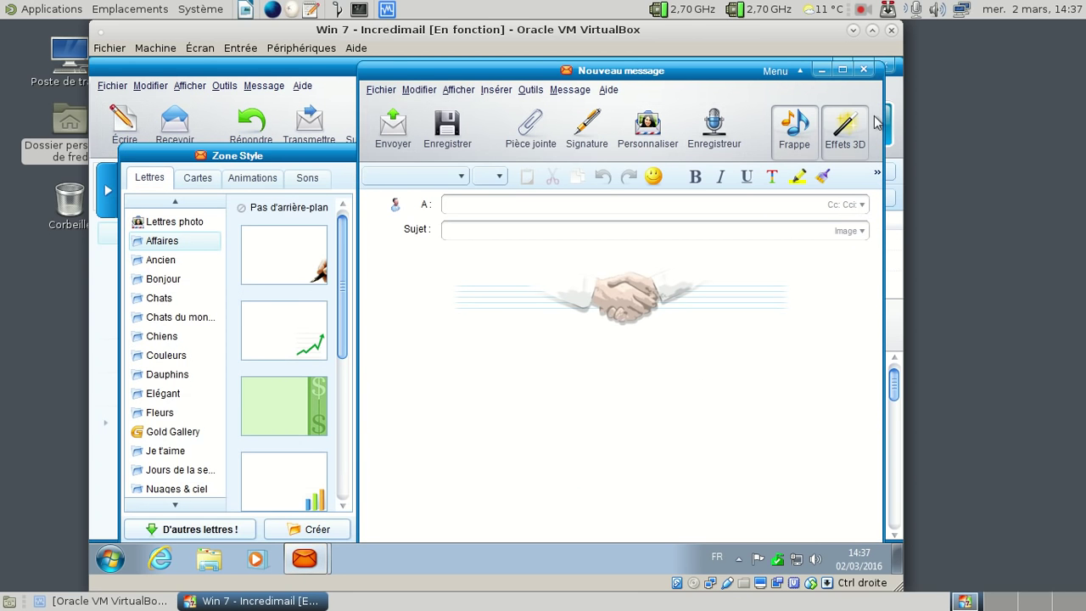
pyautogui.click(863, 69)
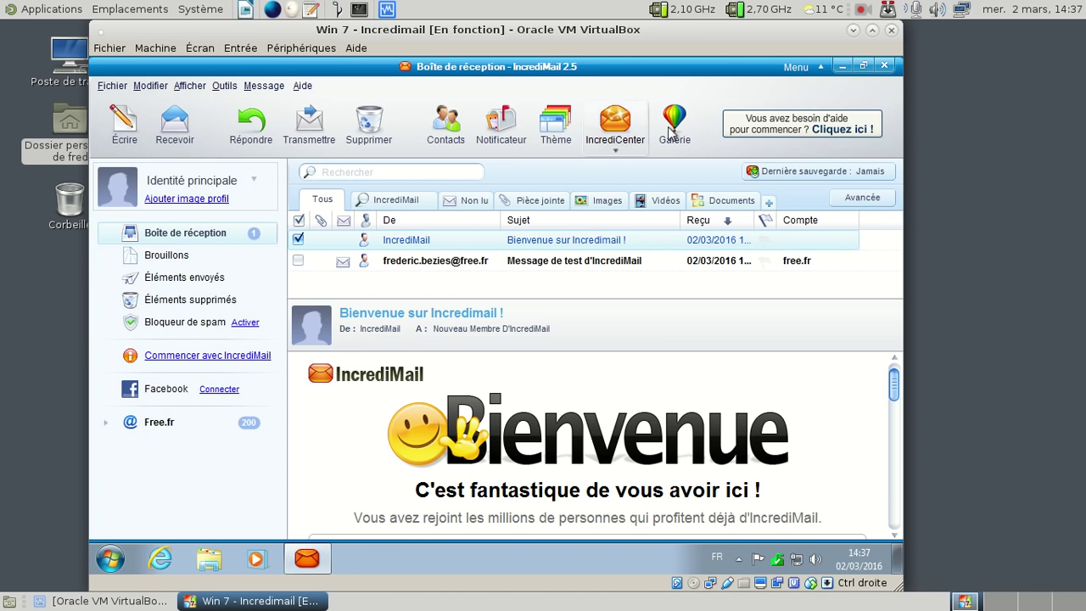
pyautogui.click(884, 65)
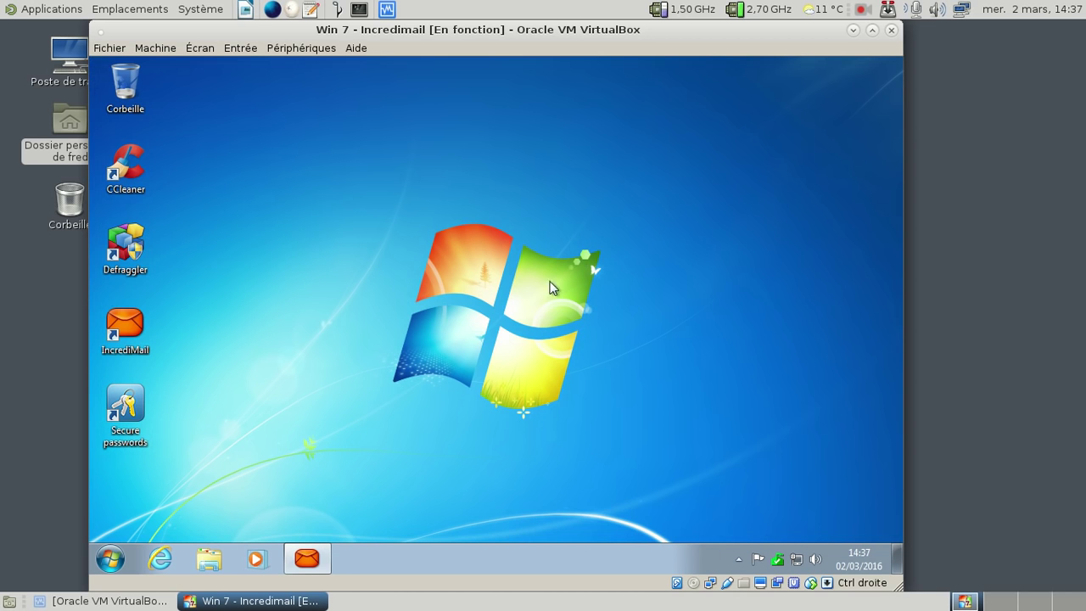
# Step: Launch Internet Explorer and load gmail.com to reach the Google sign-in page
pyautogui.click(169, 562)
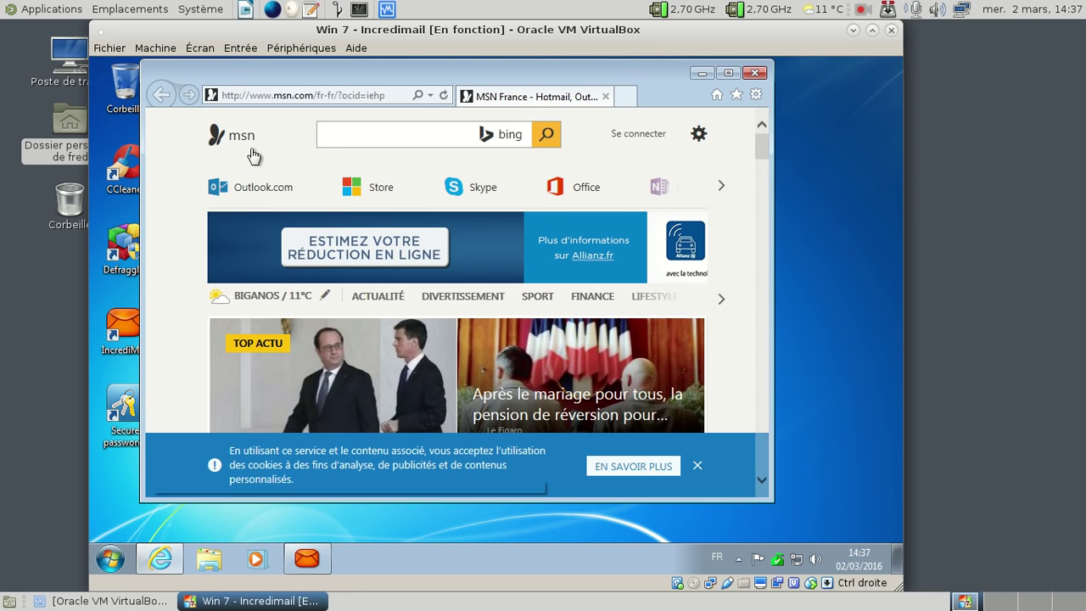
pyautogui.click(284, 97)
pyautogui.write('gmail.com')
pyautogui.press('Return')
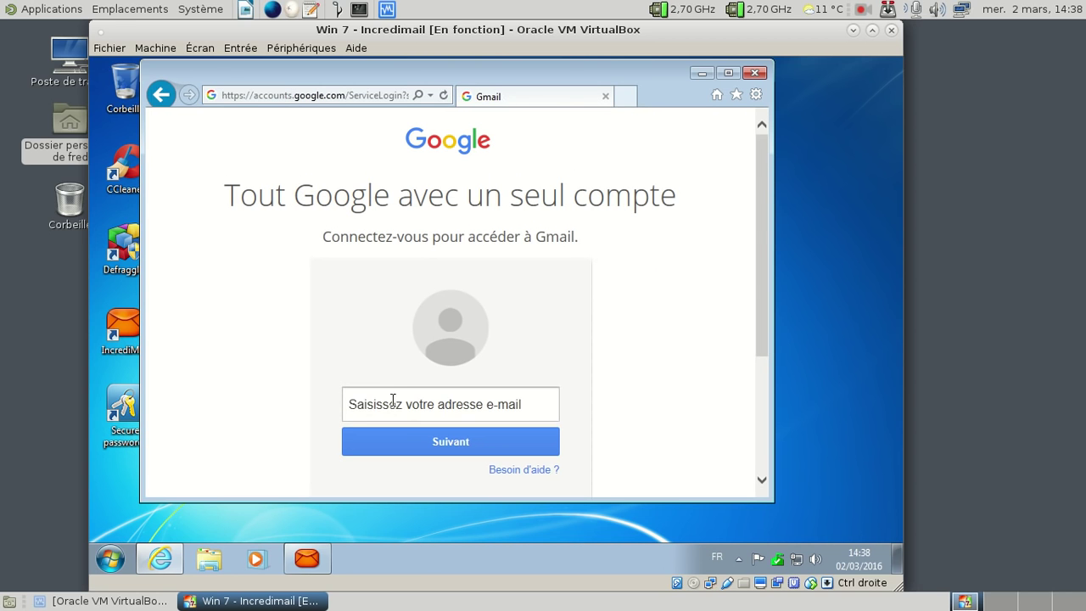
pyautogui.click(393, 400)
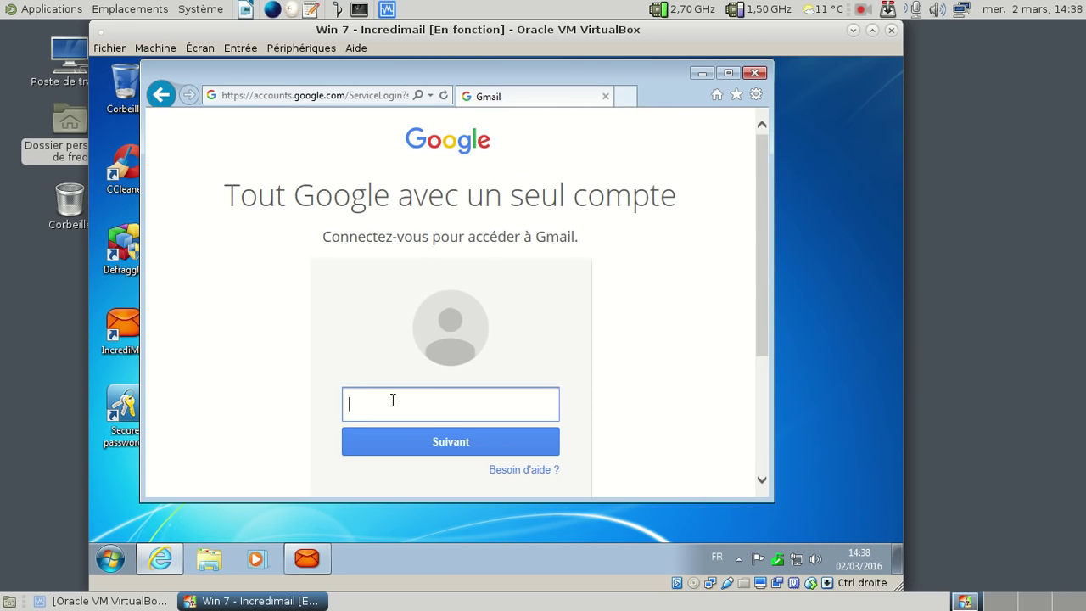
# Step: Sign in to Gmail with the account e-mail and password, with Rester connecté unchecked
pyautogui.press('Return')
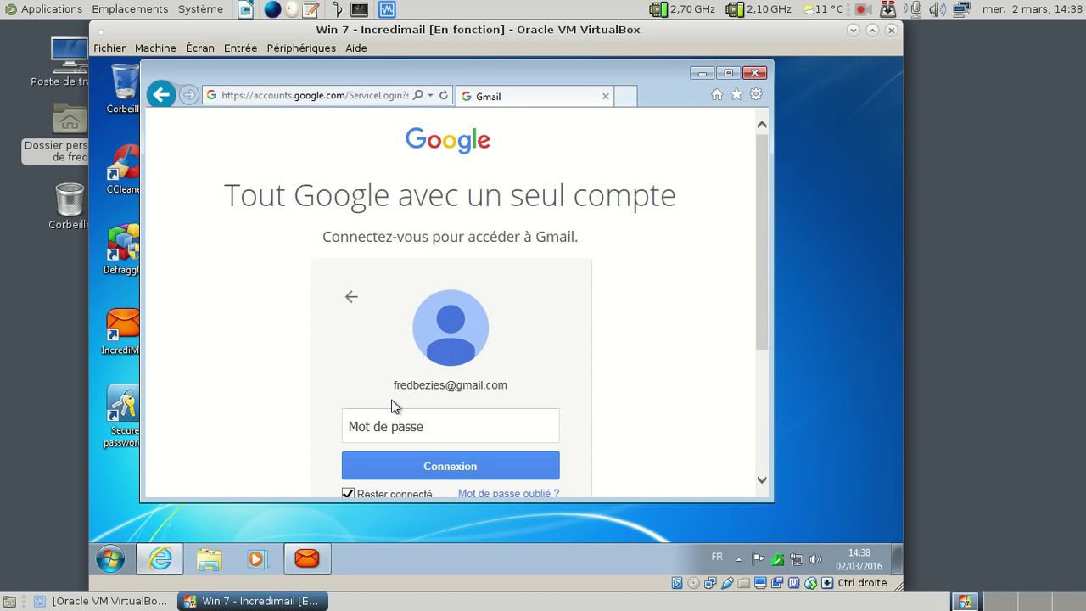
pyautogui.click(349, 493)
pyautogui.click(375, 428)
pyautogui.write('•••••••')
pyautogui.press('BackSpace')
pyautogui.press('BackSpace')
pyautogui.press('BackSpace')
pyautogui.press('BackSpace')
pyautogui.press('BackSpace')
pyautogui.press('BackSpace')
pyautogui.press('BackSpace')
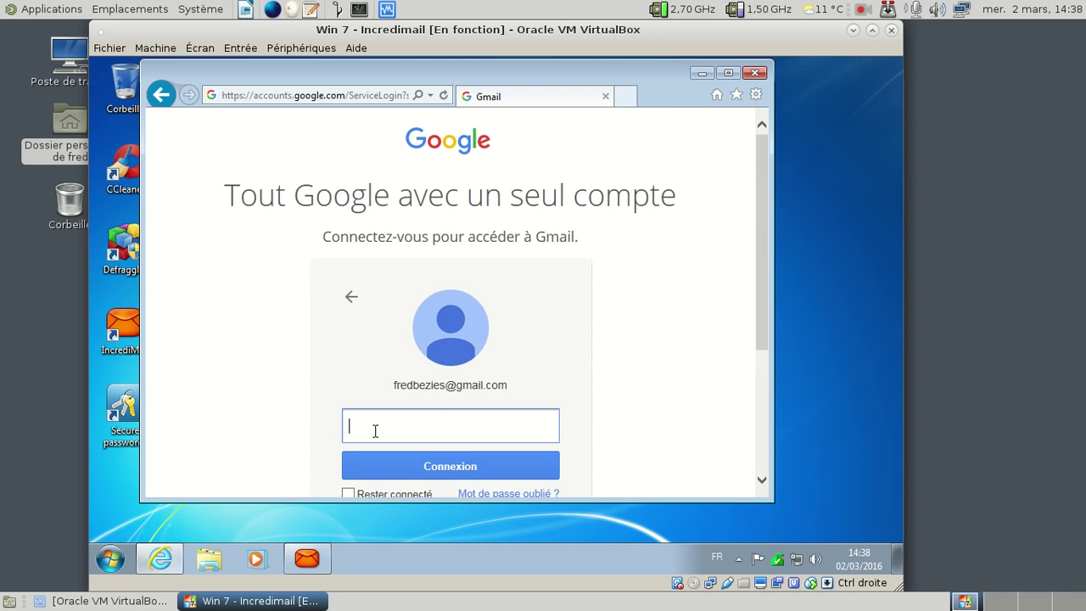
pyautogui.write('••••••••••••••••')
pyautogui.press('Return')
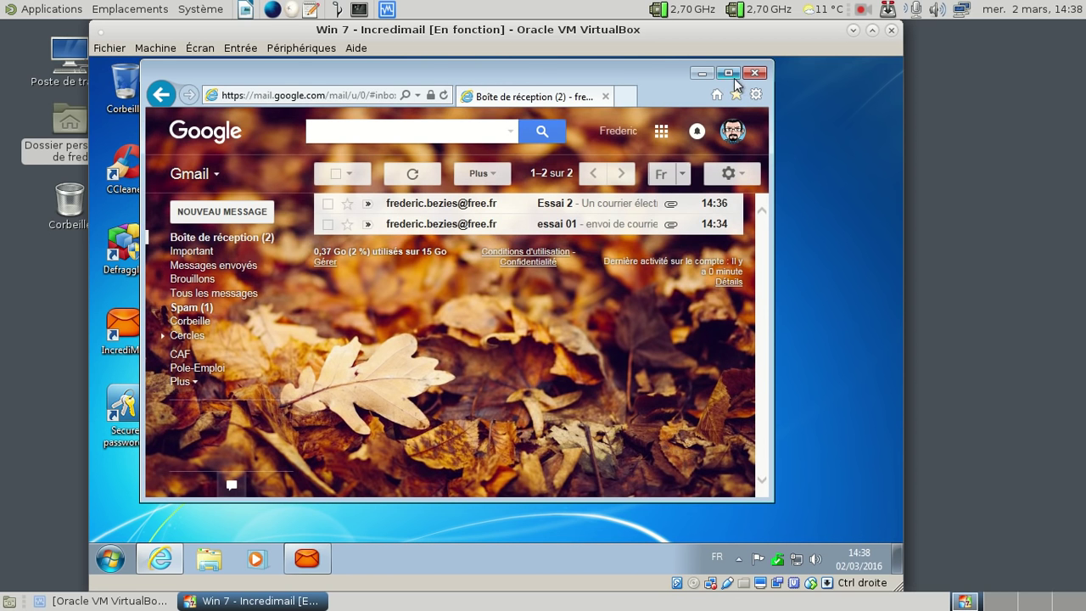
# Step: Maximize the browser, open the 'essai 01' message and show its extra actions
pyautogui.click(732, 73)
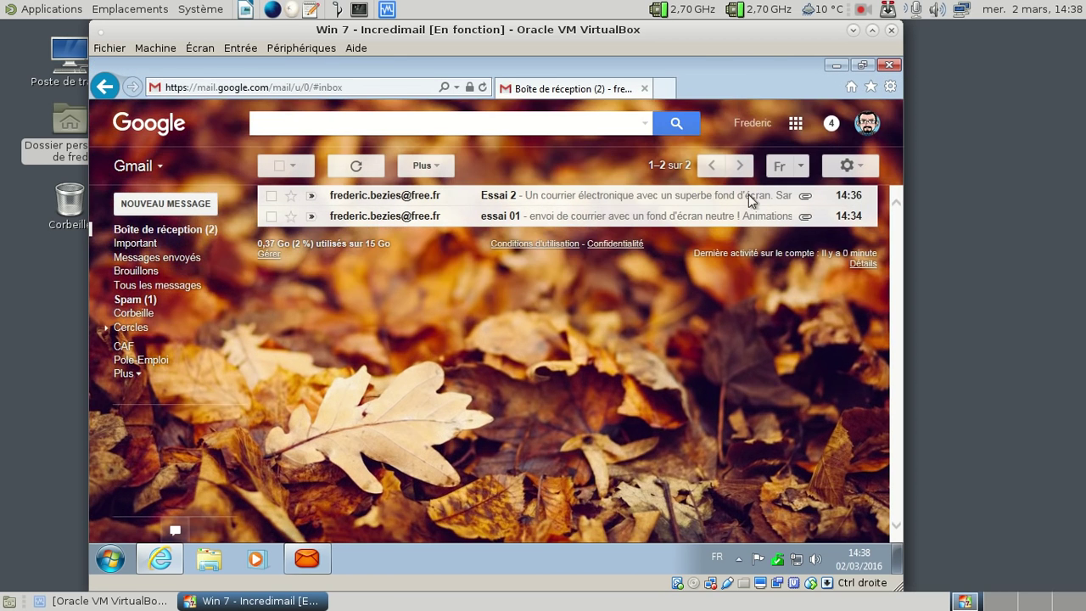
pyautogui.click(711, 218)
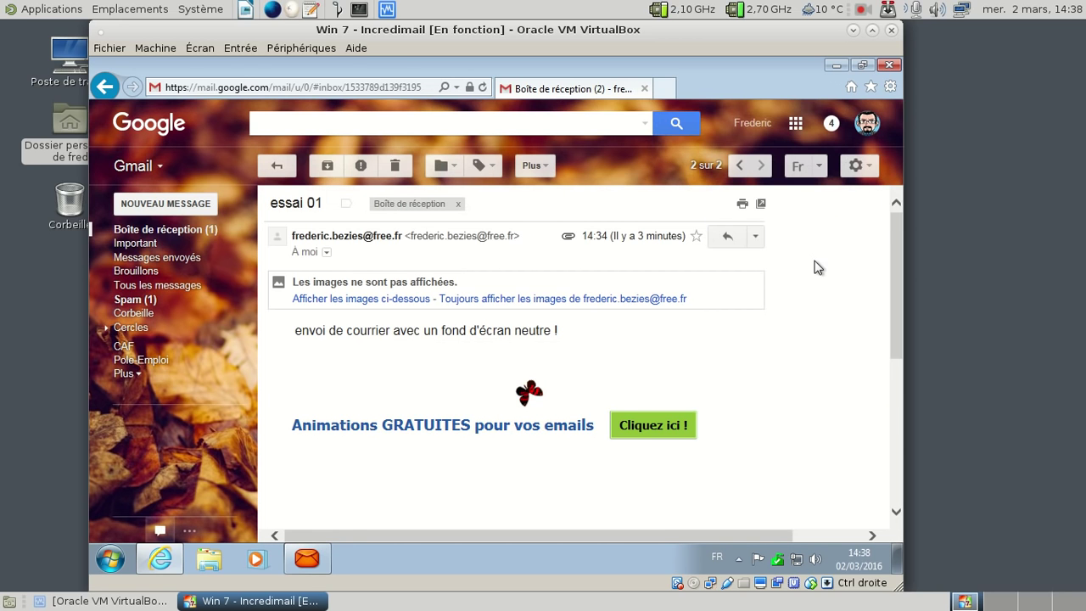
pyautogui.scroll(-1, 820, 253)
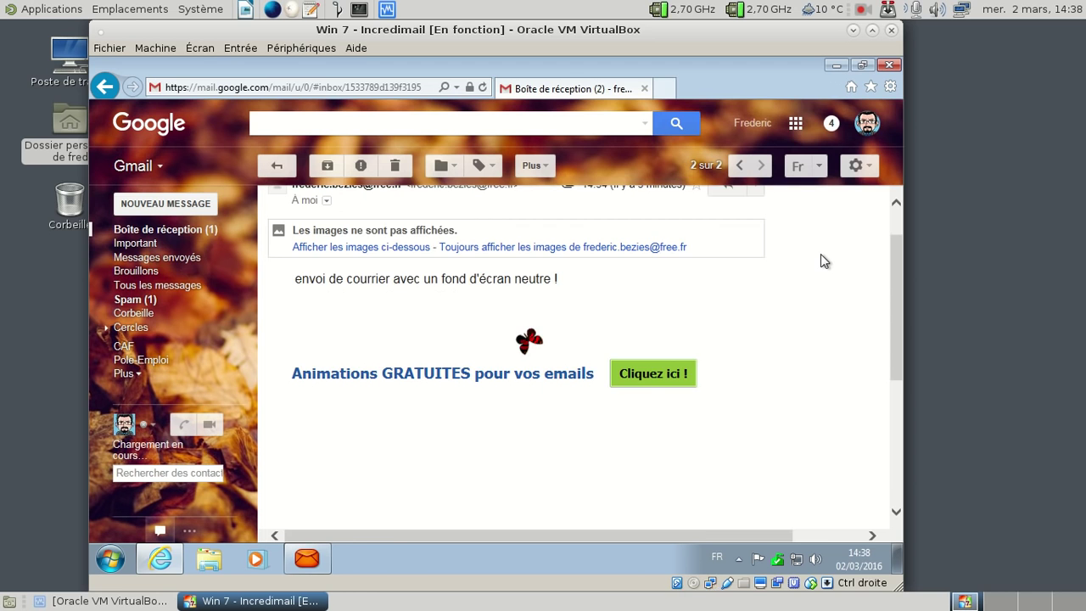
pyautogui.scroll(-3, 820, 253)
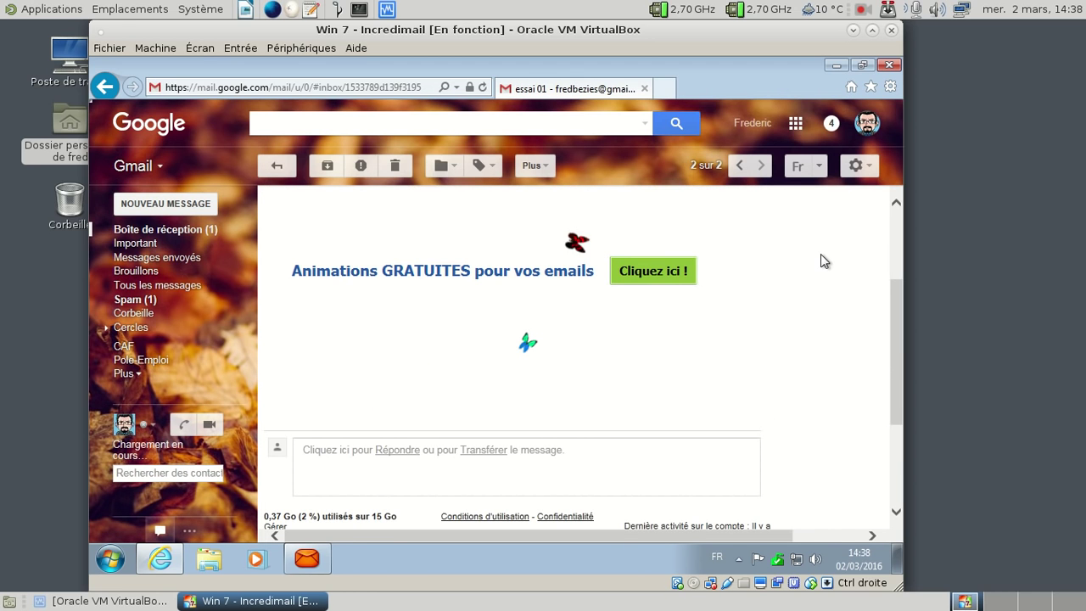
pyautogui.scroll(3, 821, 254)
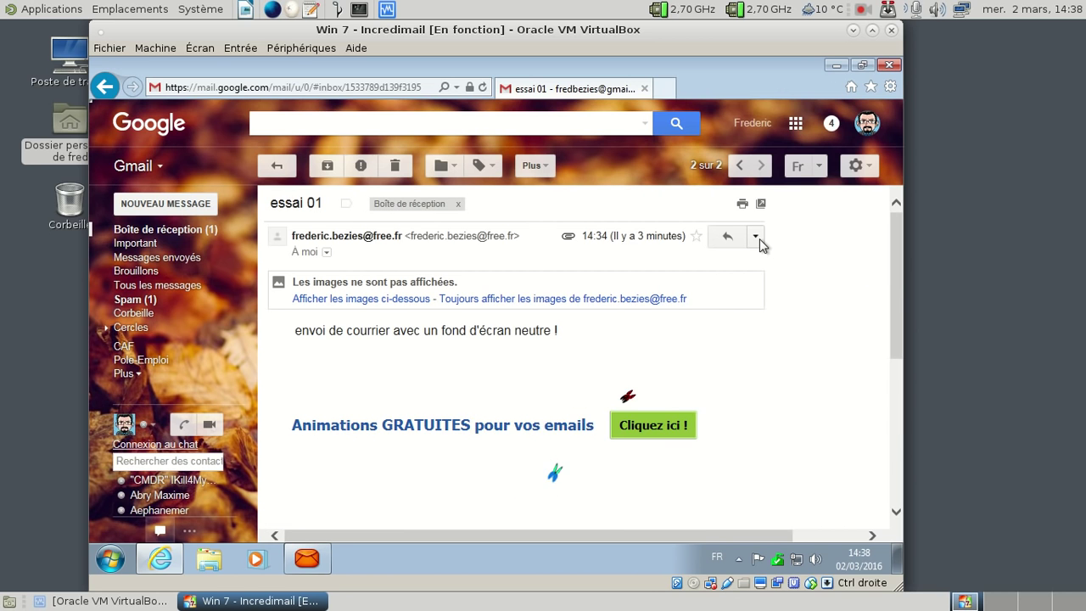
pyautogui.click(756, 237)
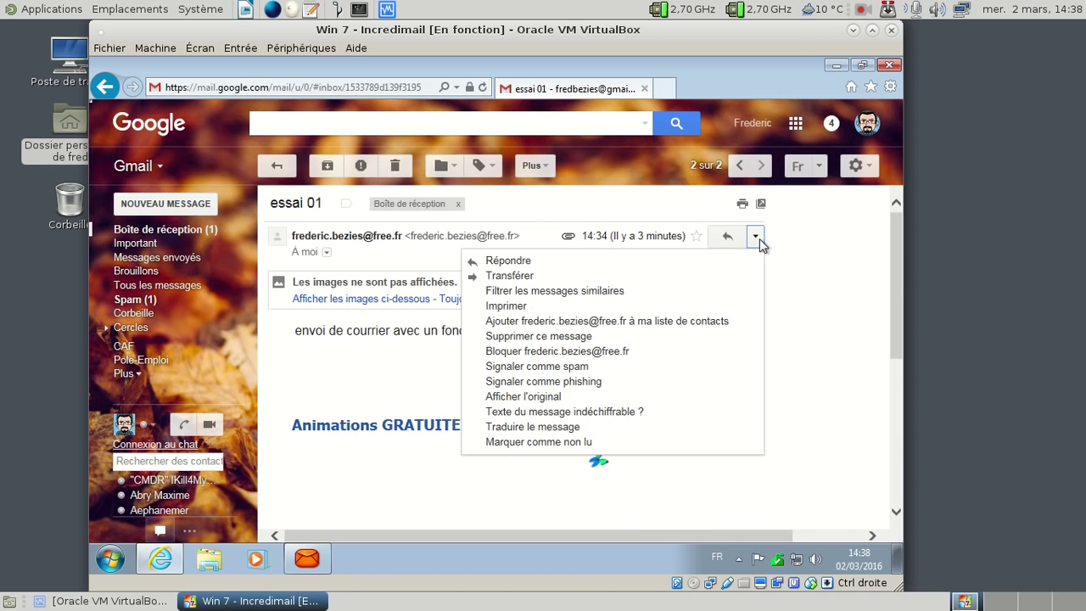
# Step: Scroll through the raw source of the essai 01 message, then close its tab
pyautogui.click(547, 398)
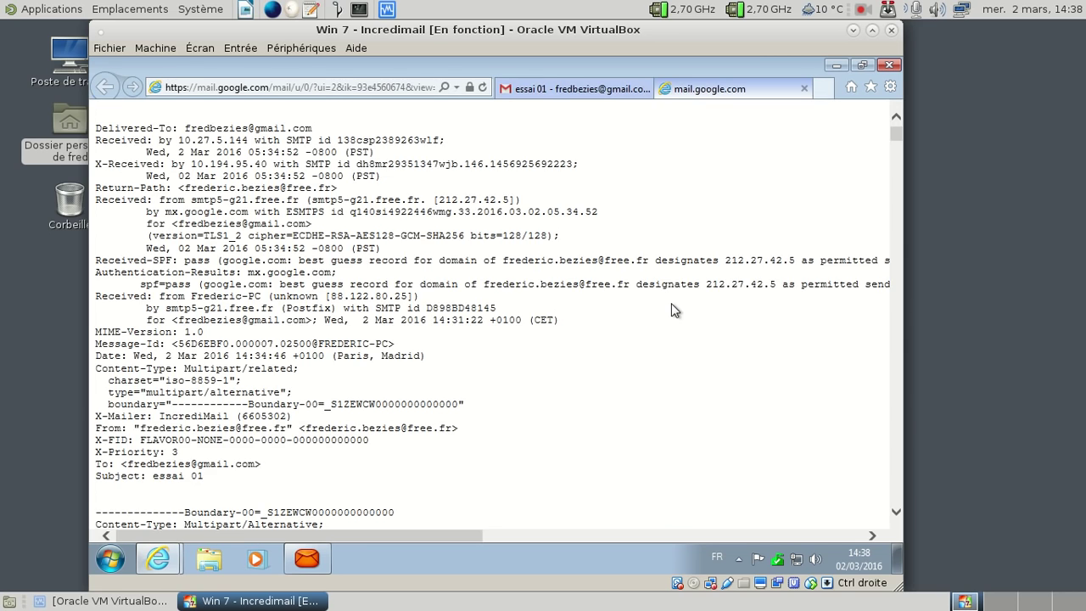
pyautogui.scroll(-3, 671, 310)
pyautogui.scroll(-8, 671, 304)
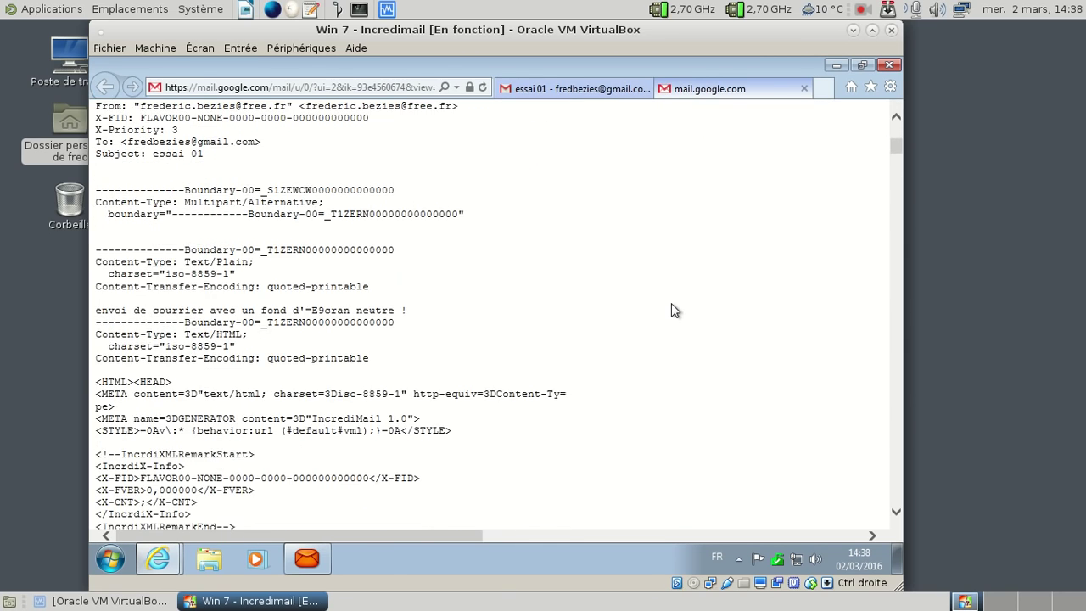
pyautogui.scroll(-6, 671, 310)
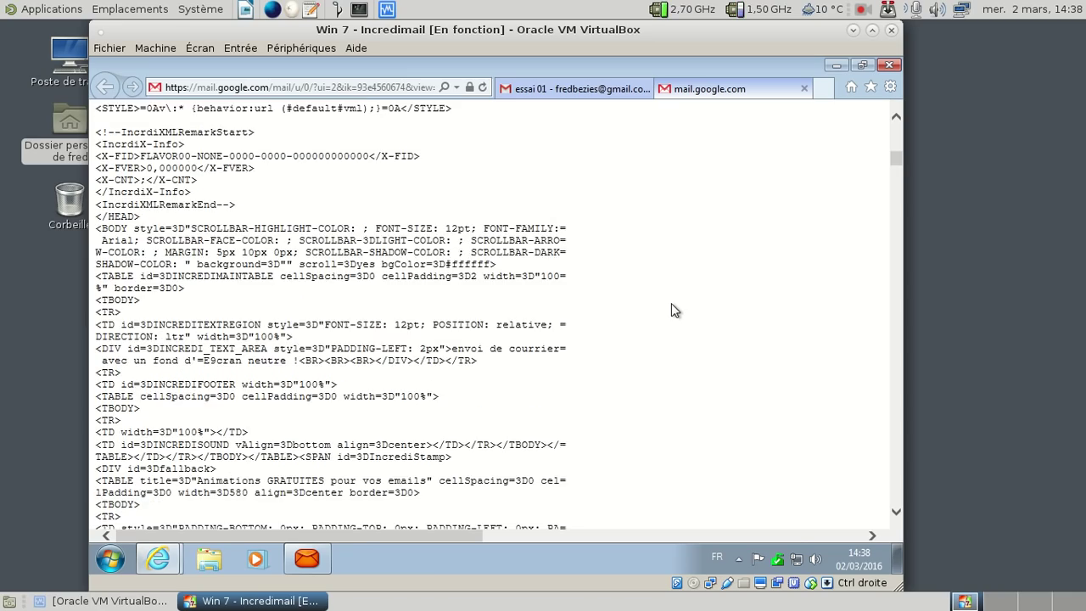
pyautogui.scroll(-15, 671, 302)
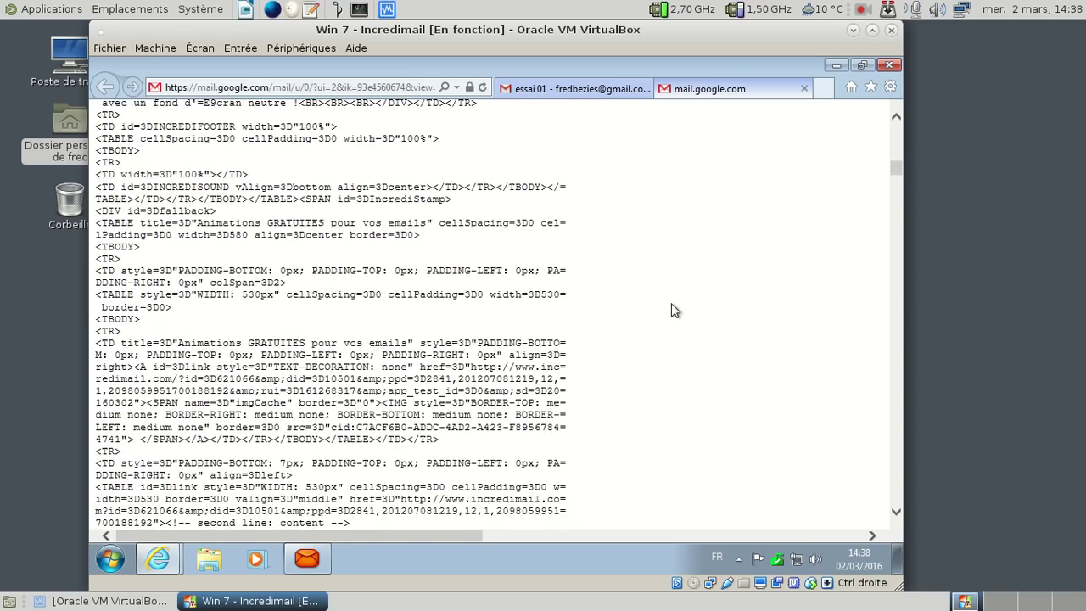
pyautogui.scroll(-6, 672, 302)
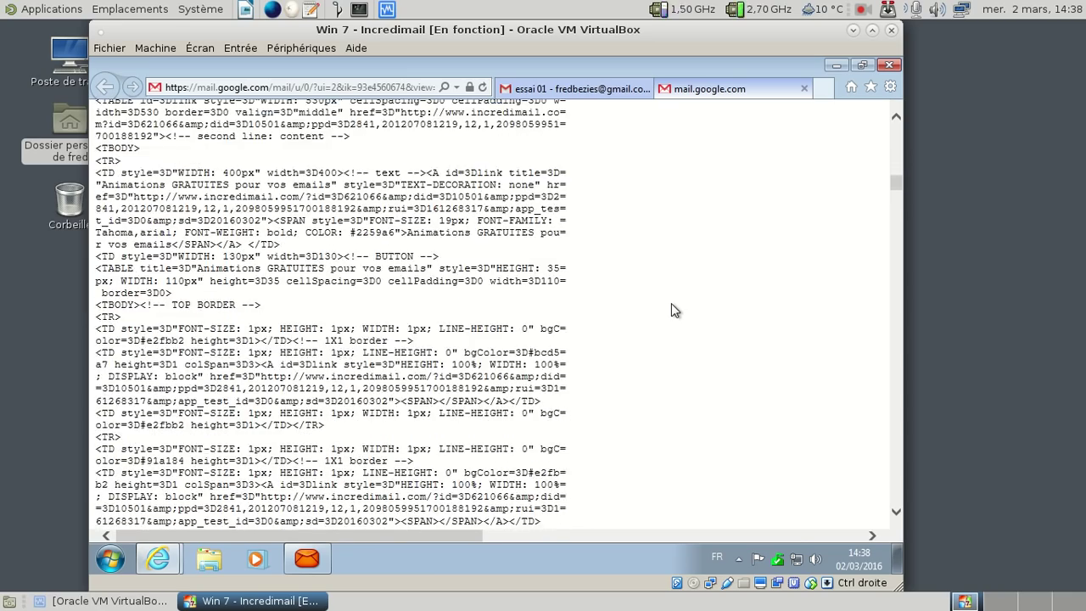
pyautogui.scroll(-3, 671, 303)
pyautogui.scroll(-8, 671, 303)
pyautogui.scroll(-9, 671, 303)
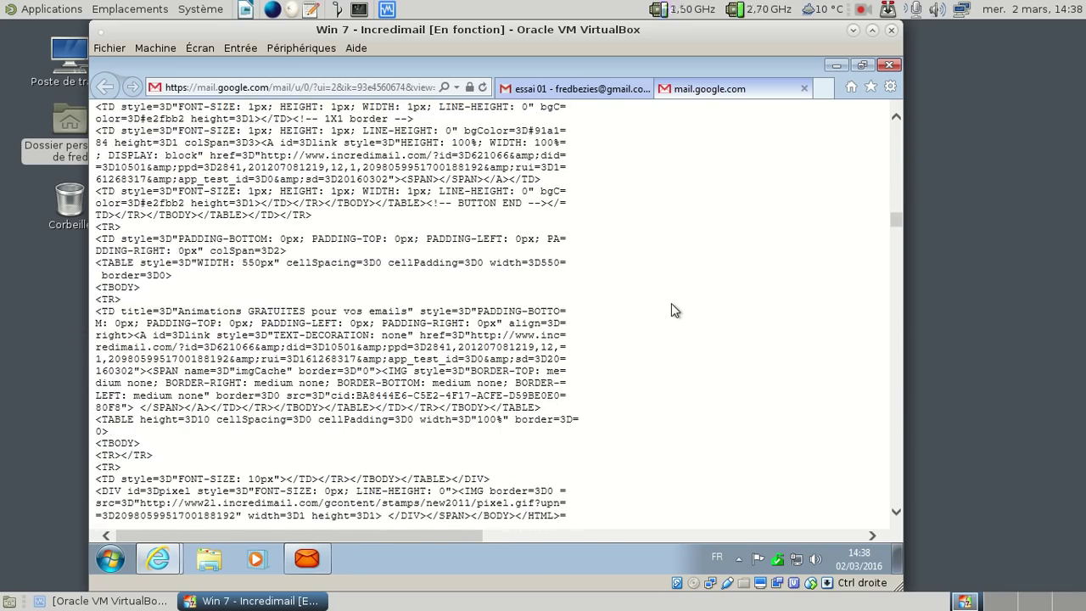
pyautogui.scroll(-3, 671, 310)
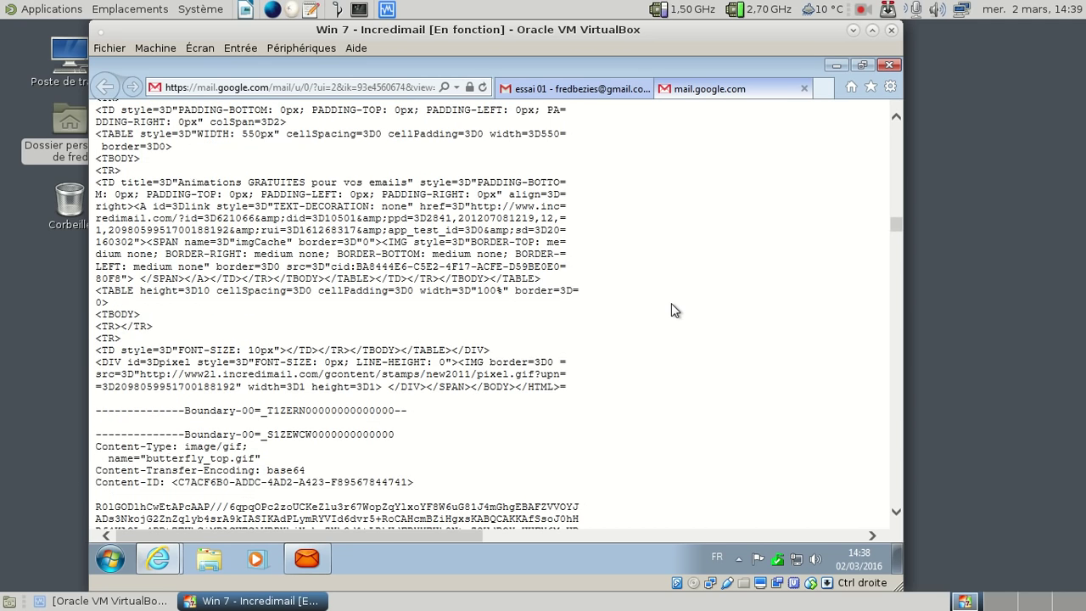
pyautogui.click(805, 89)
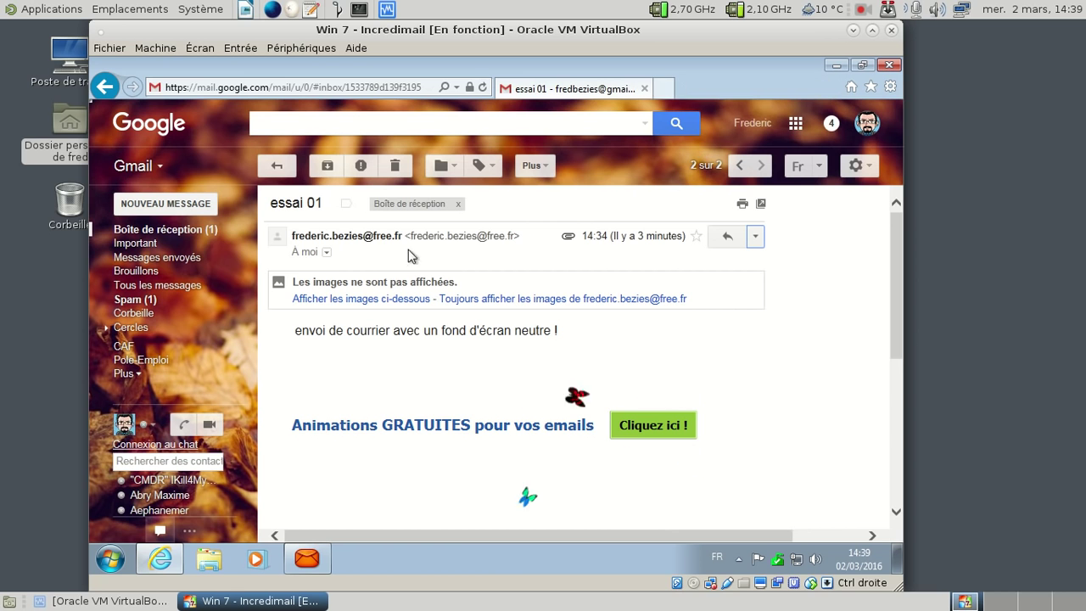
# Step: Open and read the Essai 2 message from the inbox, then close Internet Explorer
pyautogui.click(186, 234)
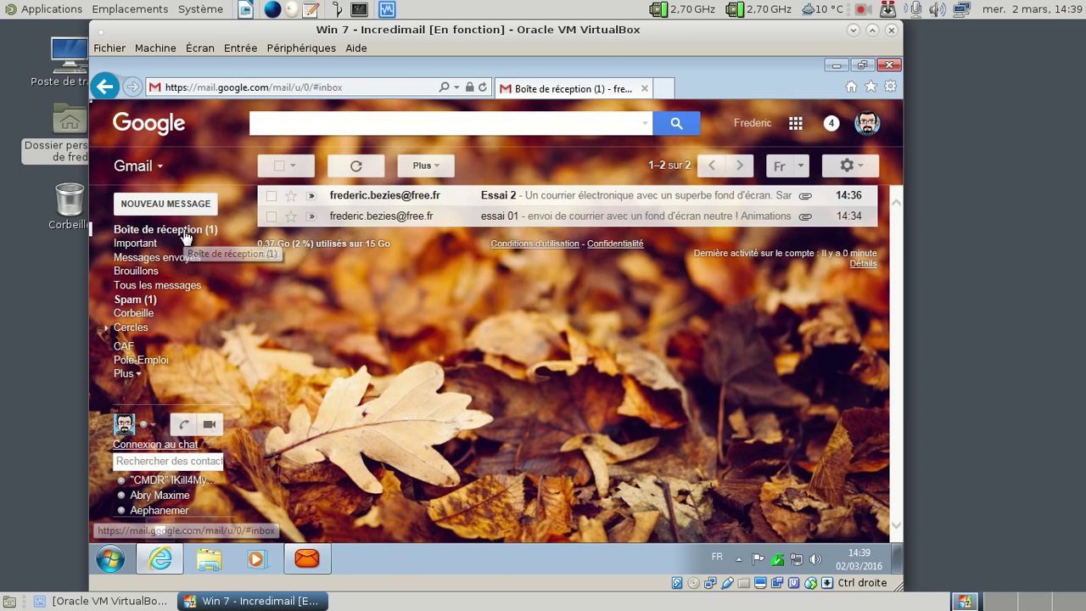
pyautogui.click(353, 197)
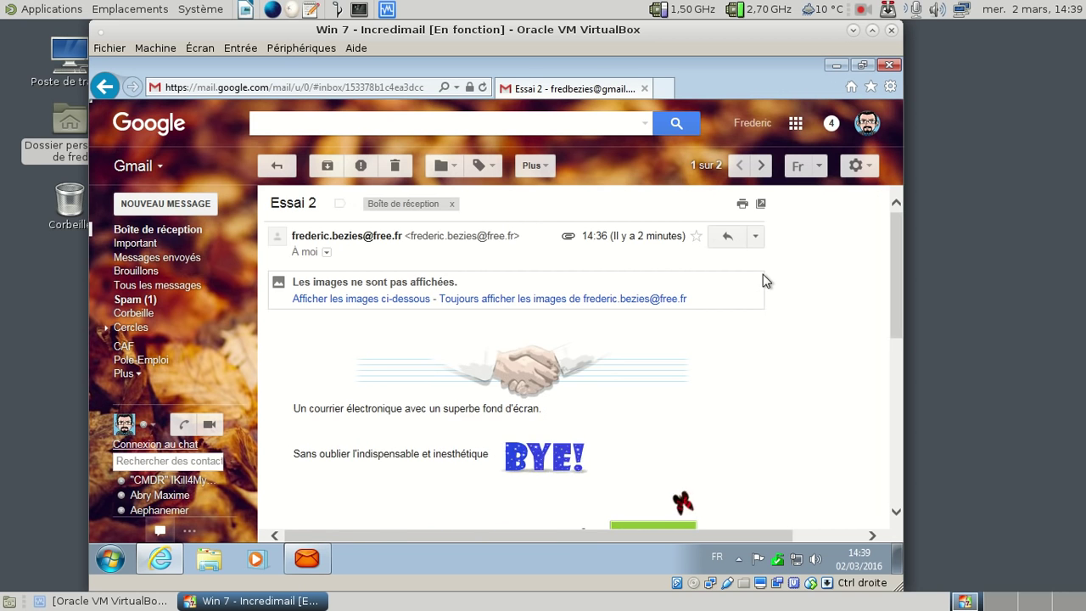
pyautogui.scroll(-3, 767, 280)
pyautogui.scroll(-5, 766, 281)
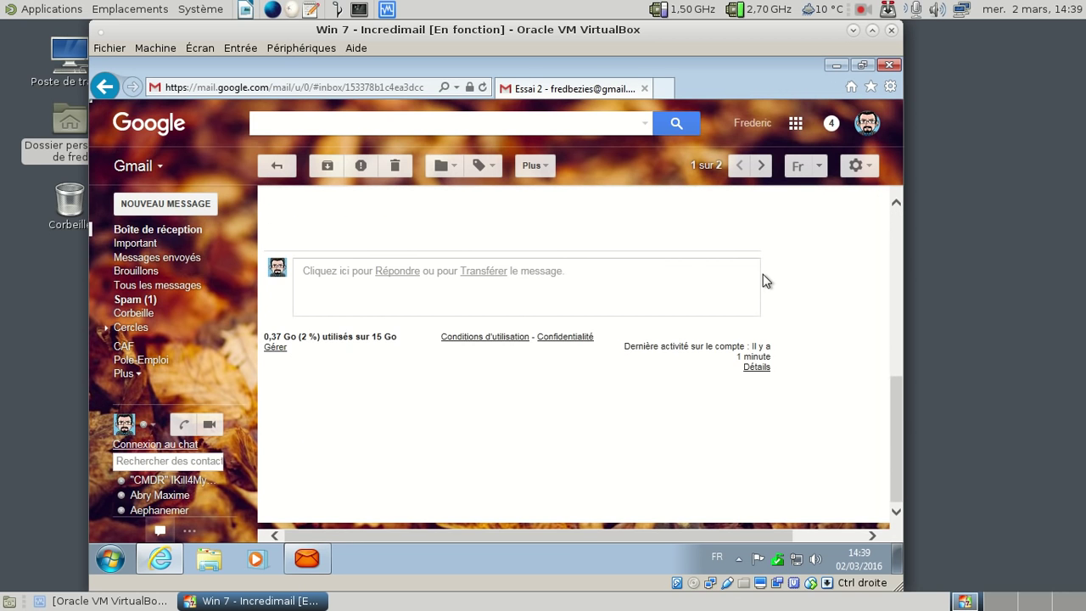
pyautogui.scroll(10, 766, 280)
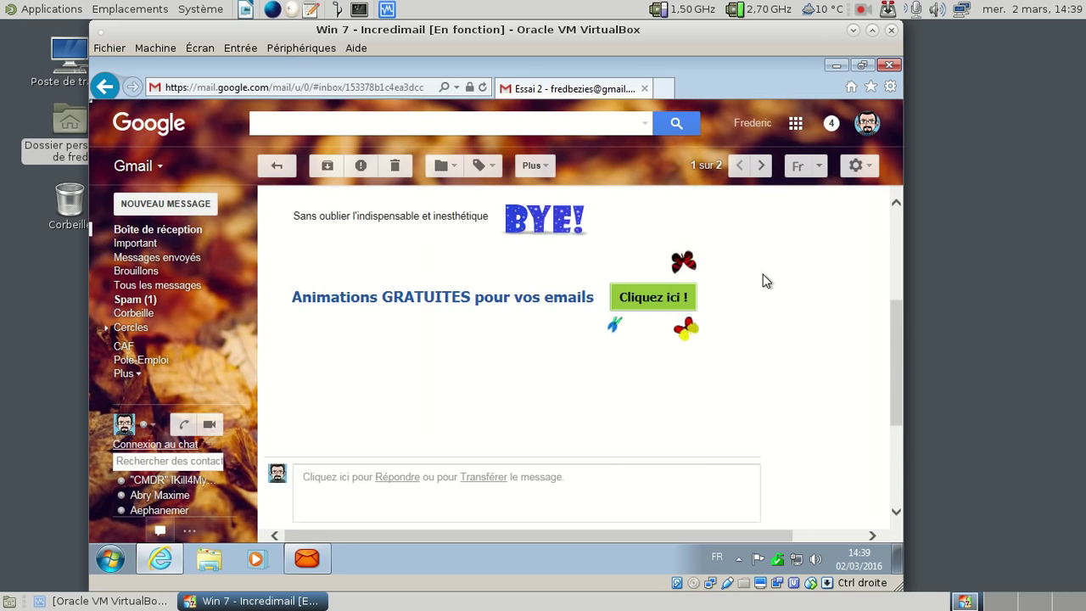
pyautogui.click(876, 65)
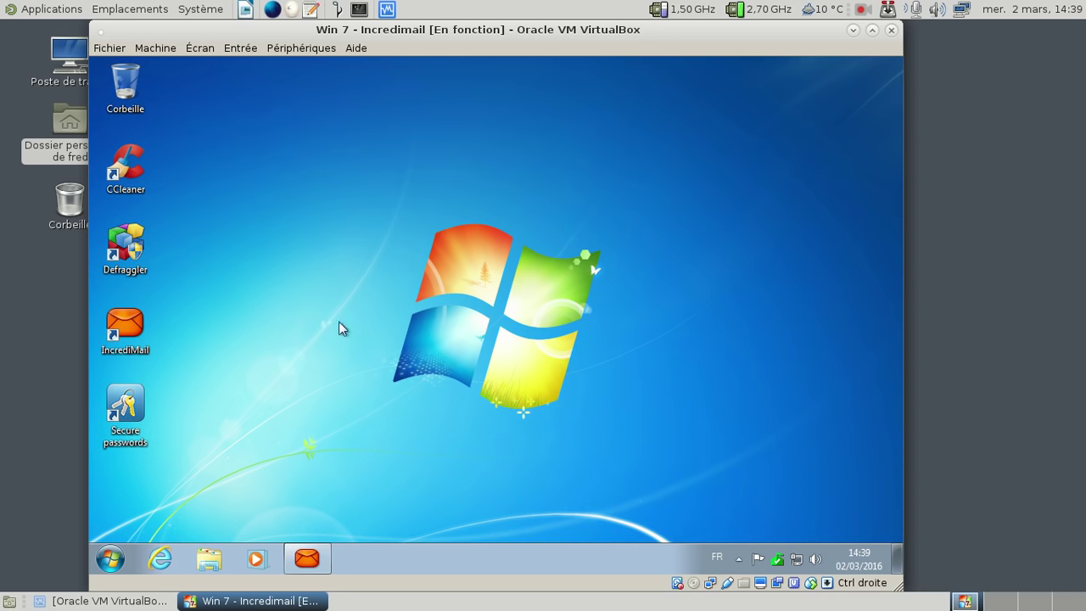
# Step: Launch the Secure passwords desktop shortcut and nudge the loading browser window right
pyautogui.doubleClick(133, 402)
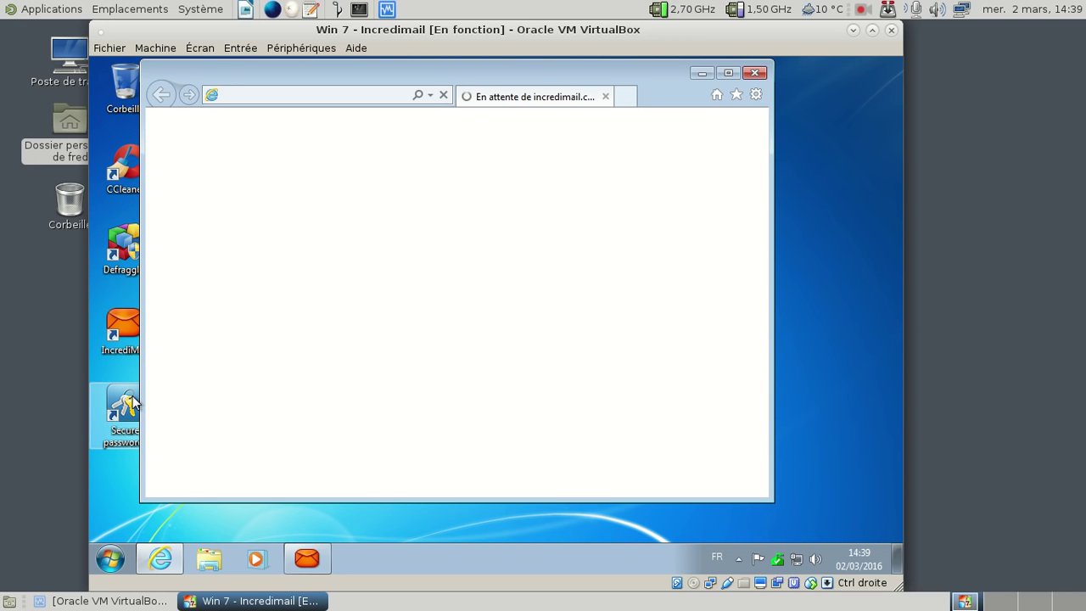
pyautogui.moveTo(263, 69); pyautogui.dragTo(314, 78)
# Step: In CCleaner's program uninstaller, find IncrediMail 2.5 and check its version, 6.6.0.5302
pyautogui.click(143, 173)
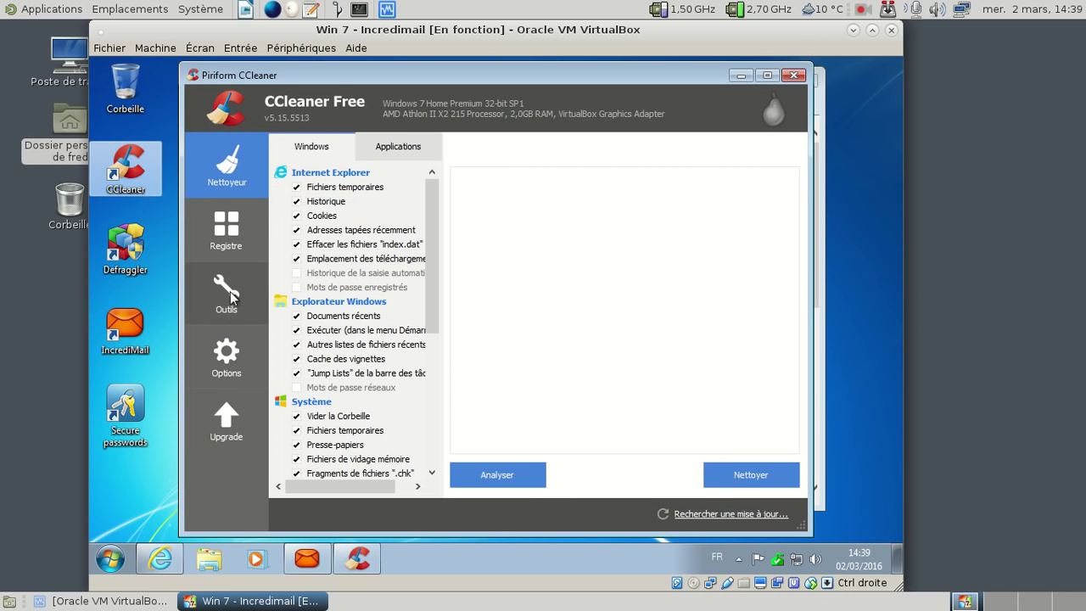
pyautogui.click(236, 317)
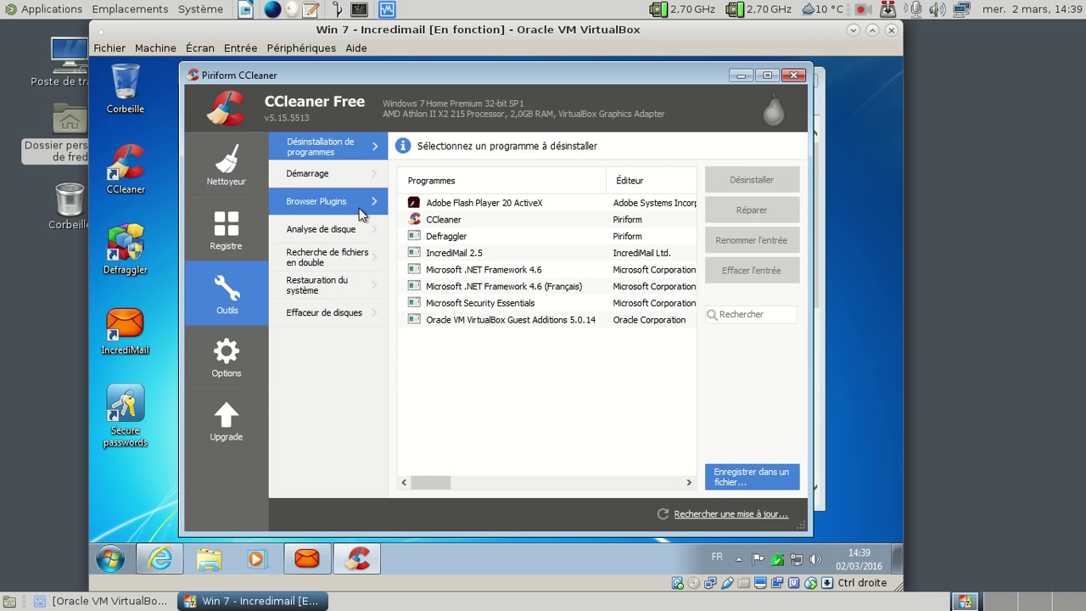
pyautogui.click(534, 253)
pyautogui.moveTo(447, 486); pyautogui.dragTo(674, 482)
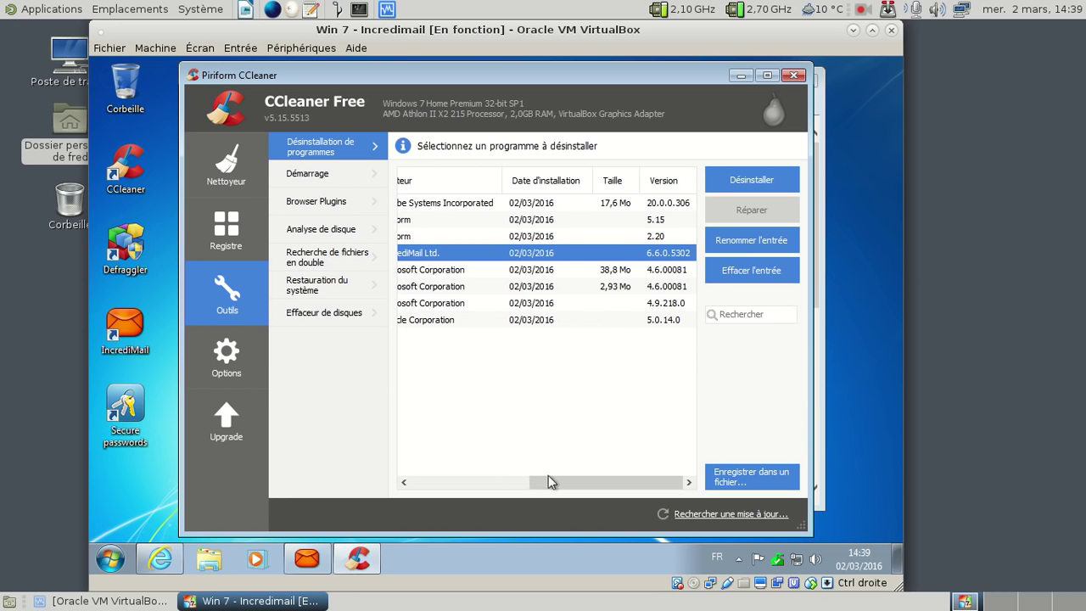
pyautogui.moveTo(571, 480); pyautogui.dragTo(451, 491)
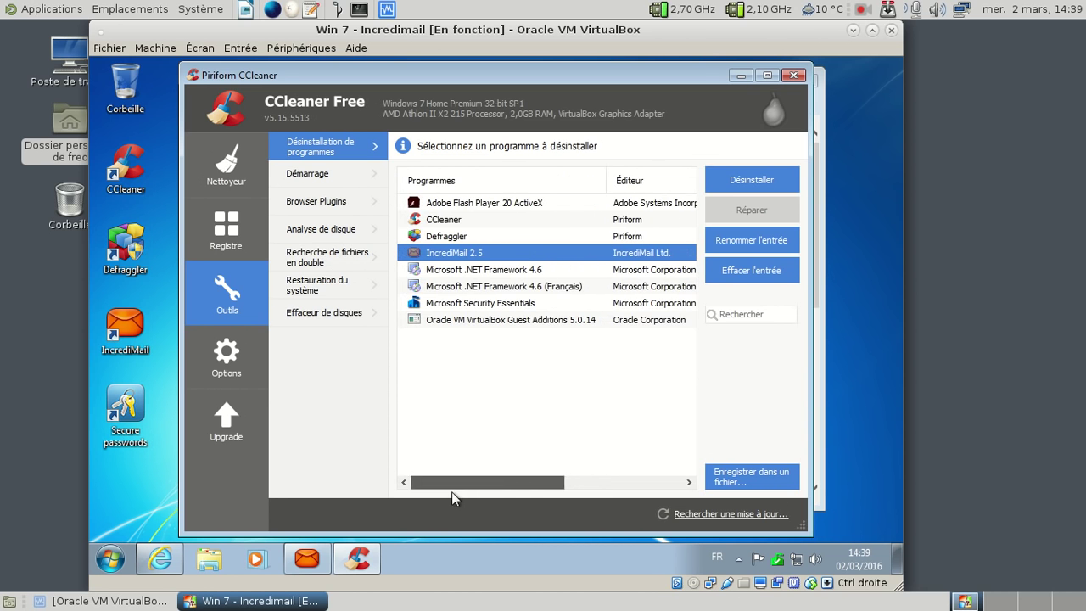
# Step: Close CCleaner and the Steganos Password Manager page
pyautogui.click(794, 76)
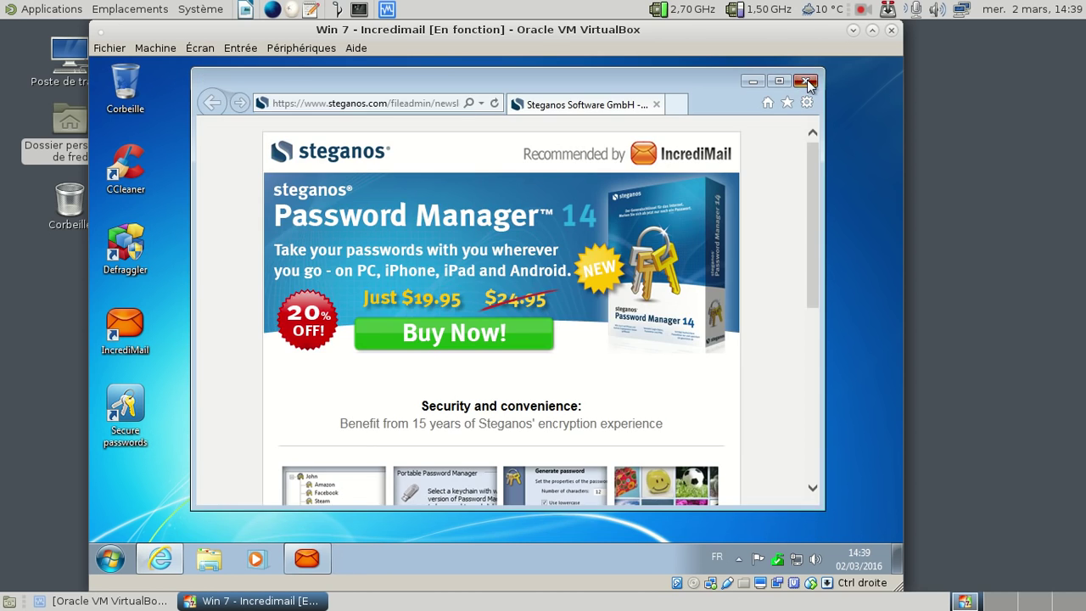
pyautogui.click(809, 83)
pyautogui.click(210, 558)
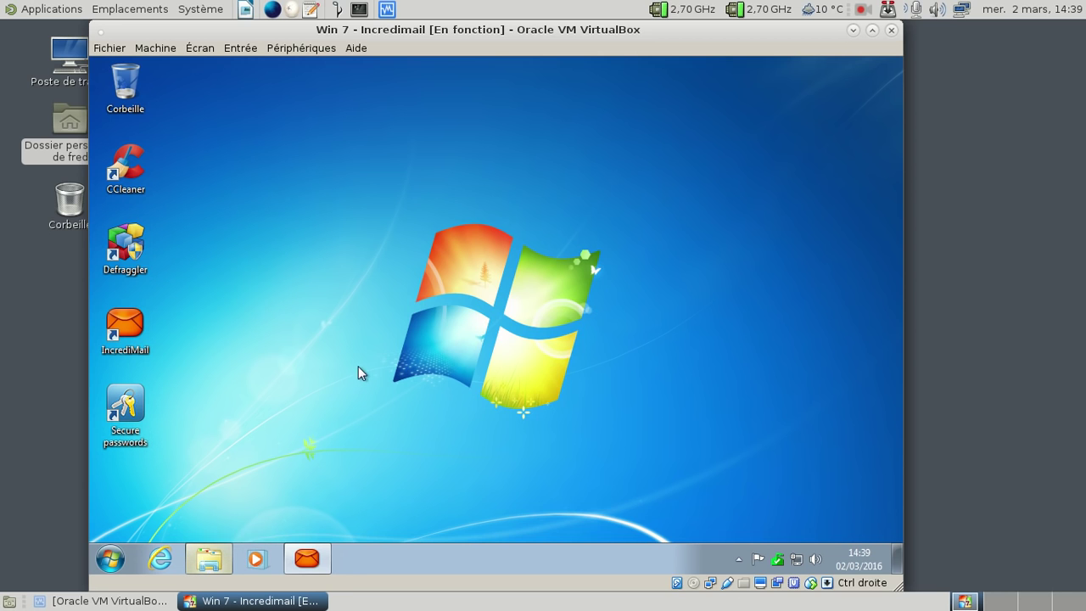
# Step: Check the IncrediMail folder in C:\Programmes (28,5 Mo, 103 files, 6 folders), then close Explorer
pyautogui.click(204, 374)
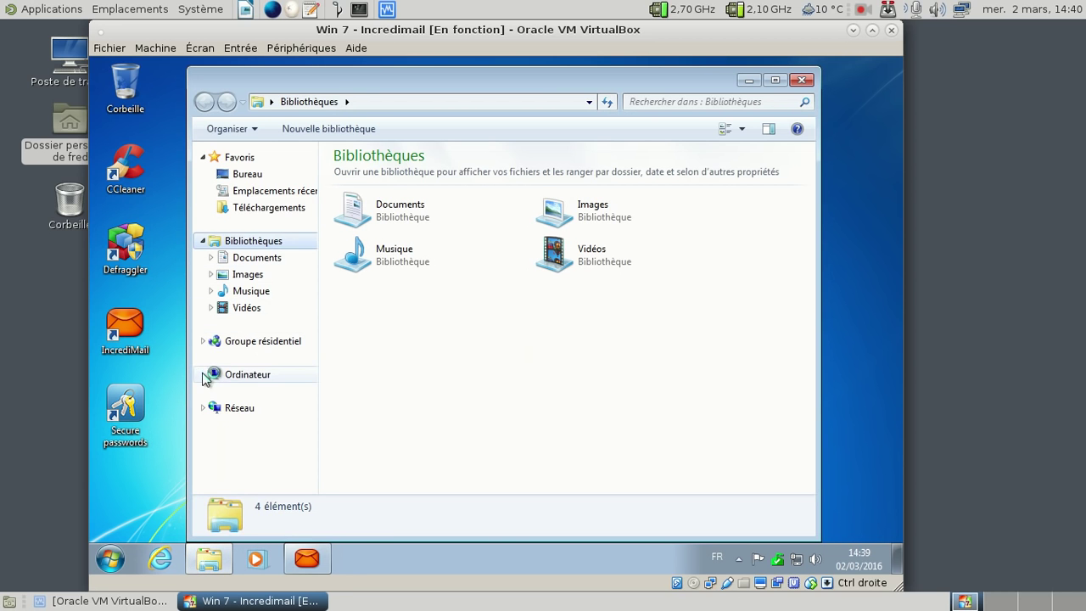
pyautogui.click(283, 392)
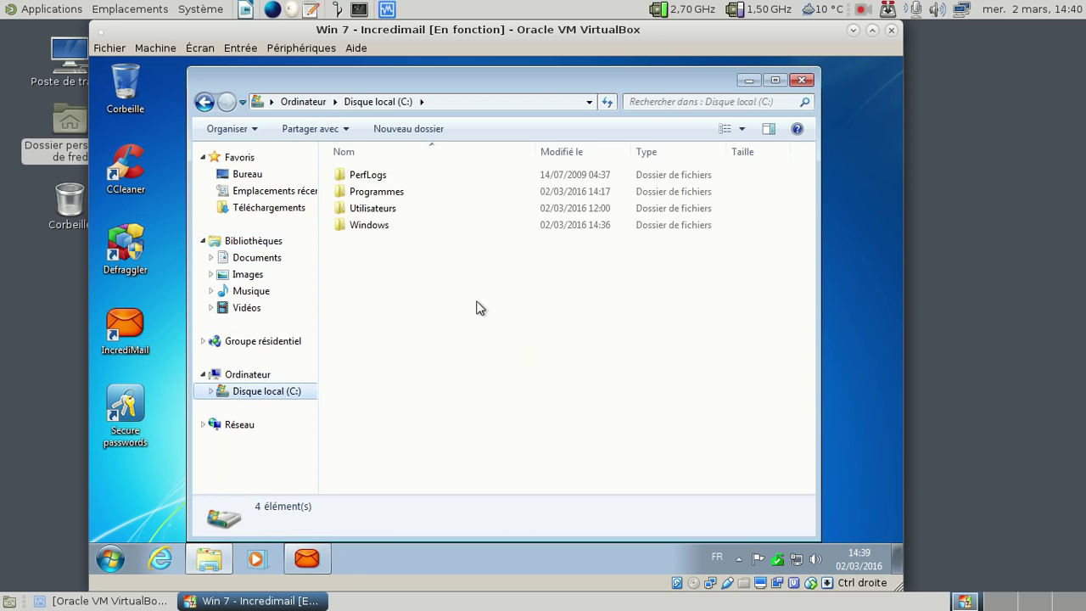
pyautogui.click(393, 195)
pyautogui.doubleClick(393, 195)
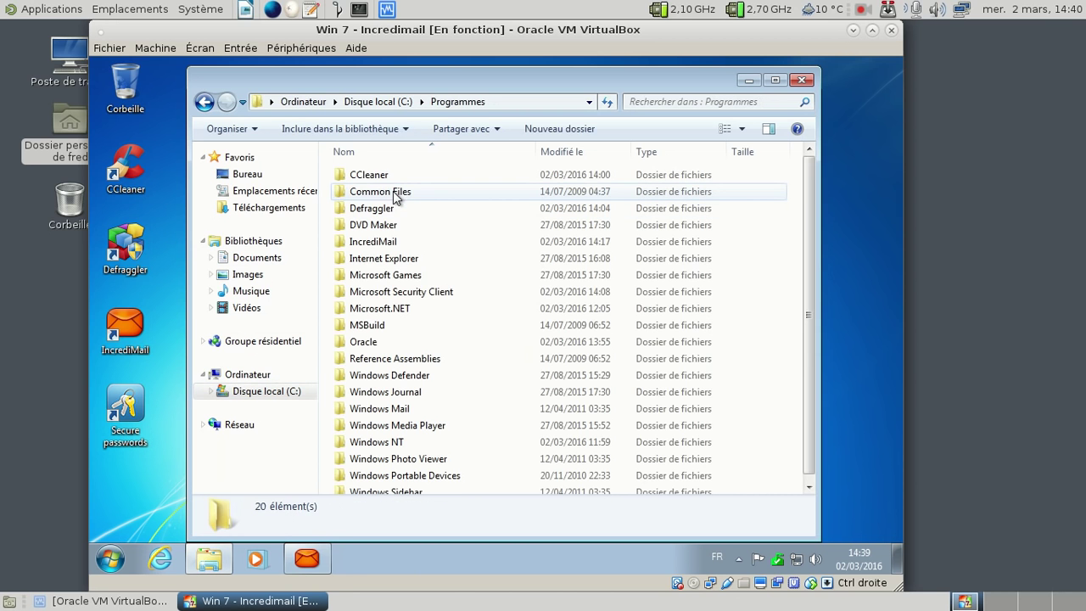
pyautogui.click(388, 247)
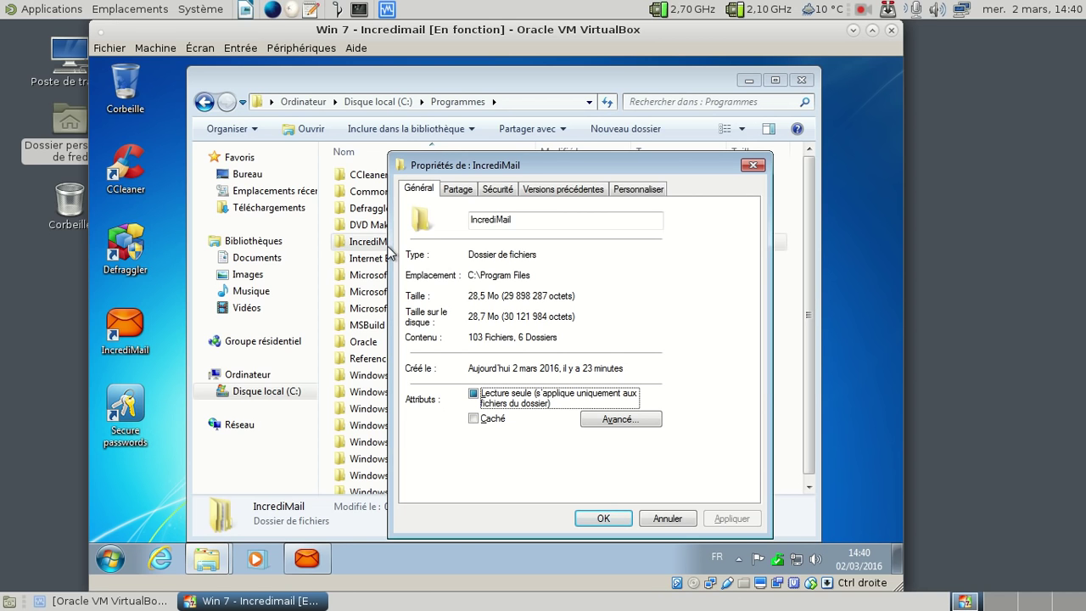
pyautogui.click(753, 165)
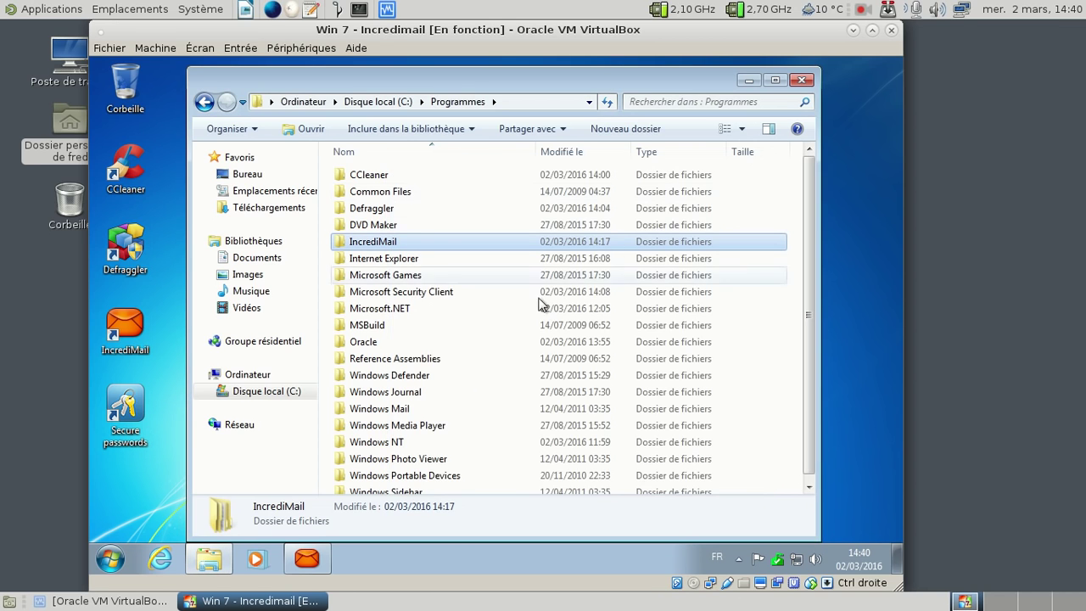
pyautogui.click(802, 81)
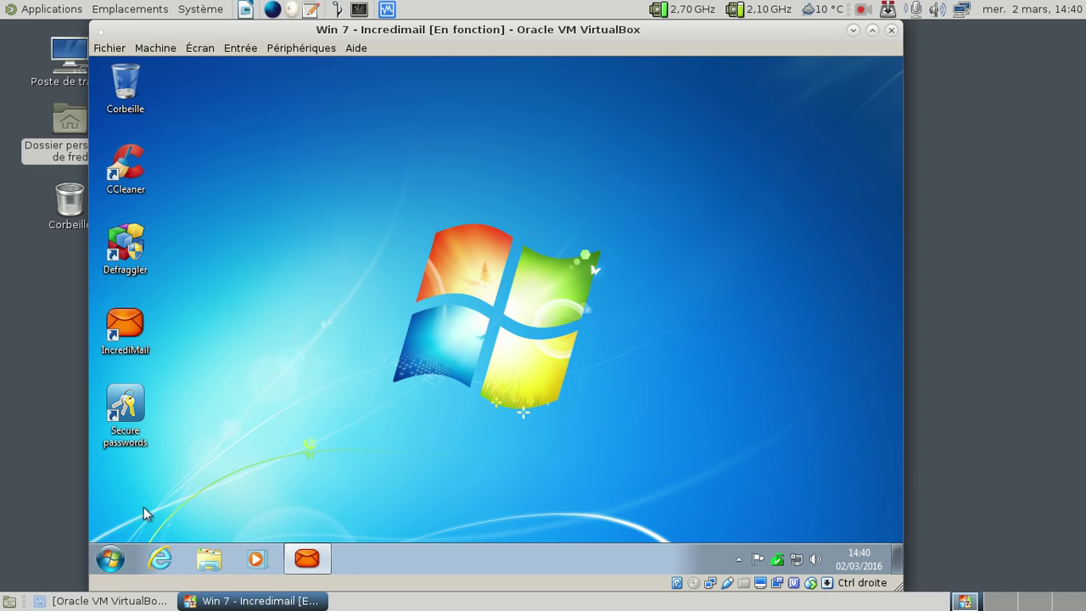
# Step: Shut down the Windows 7 guest with Arrêter from the Start menu
pyautogui.click(110, 558)
pyautogui.click(359, 517)
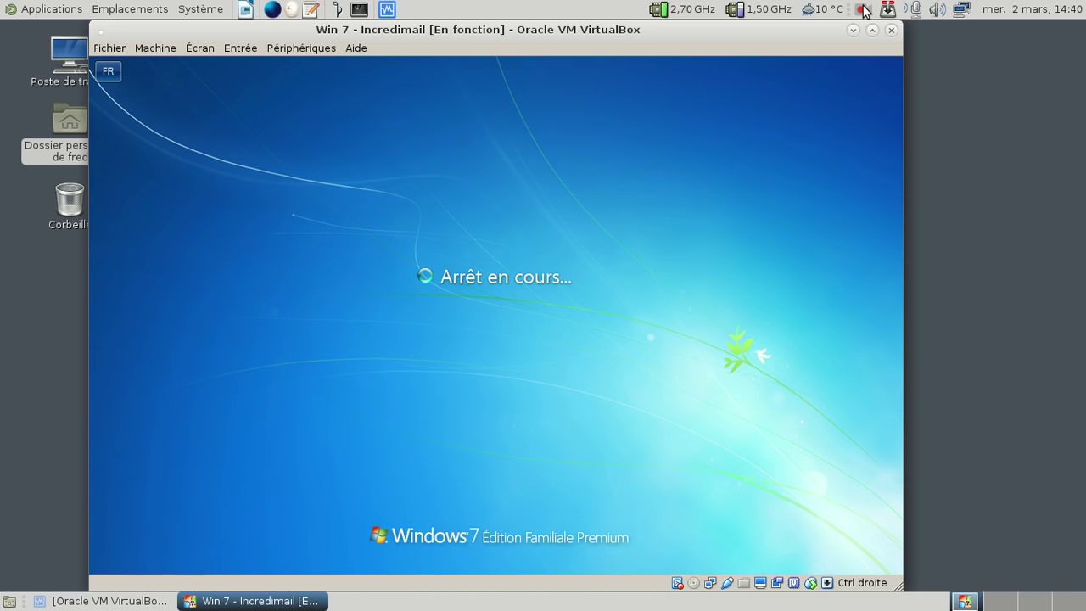
pyautogui.click(862, 9)
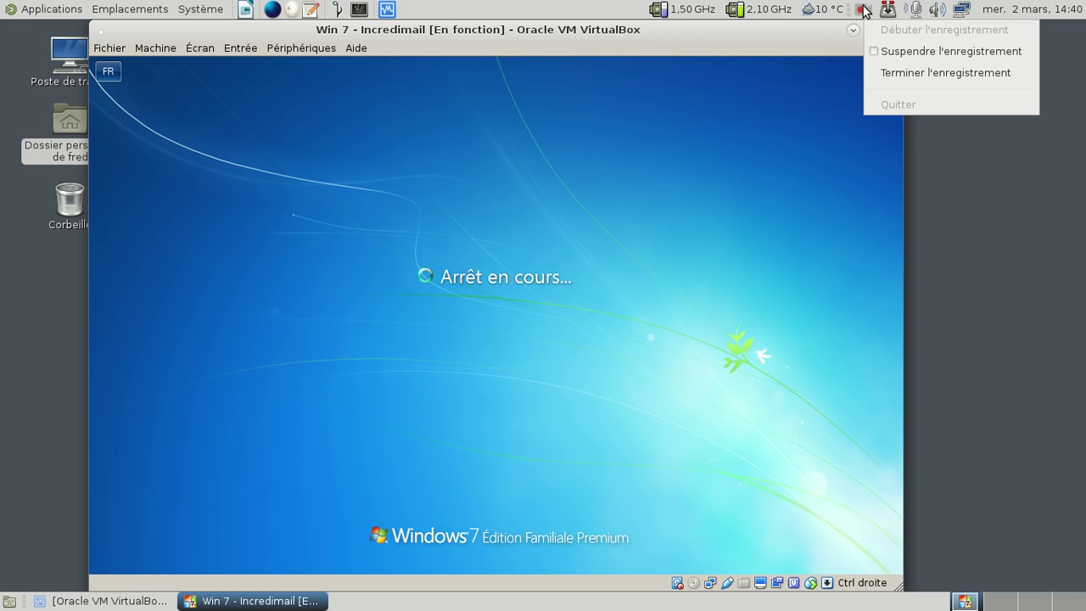